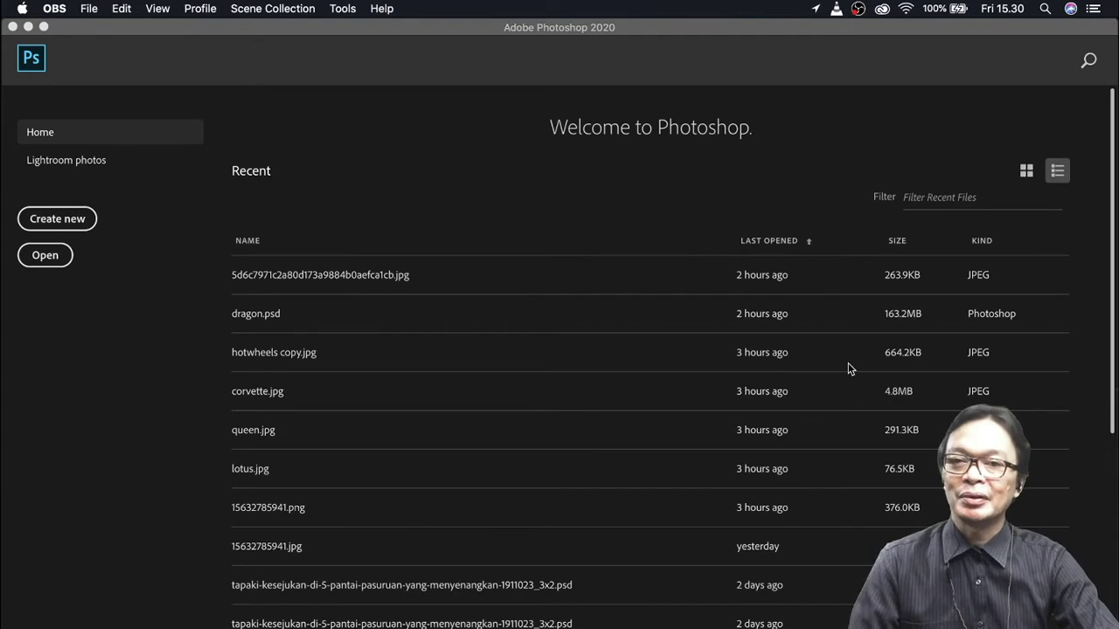
- Create a blank white A4 document (21×29.7 cm) at 300 ppi in CMYK 8-bit
left_click(77, 222)
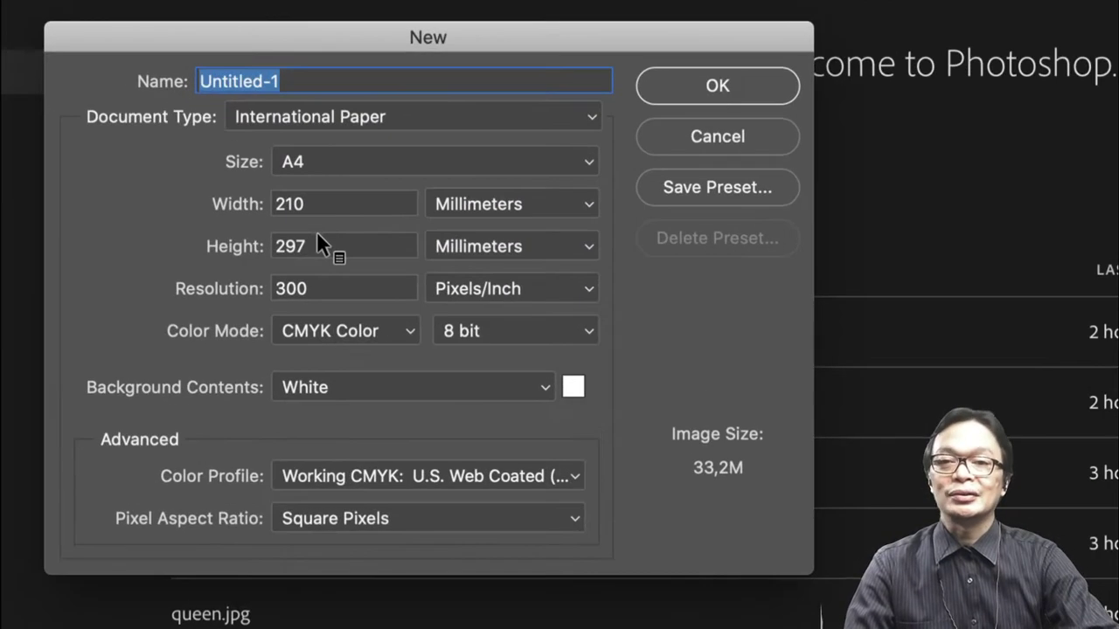
left_click(678, 95)
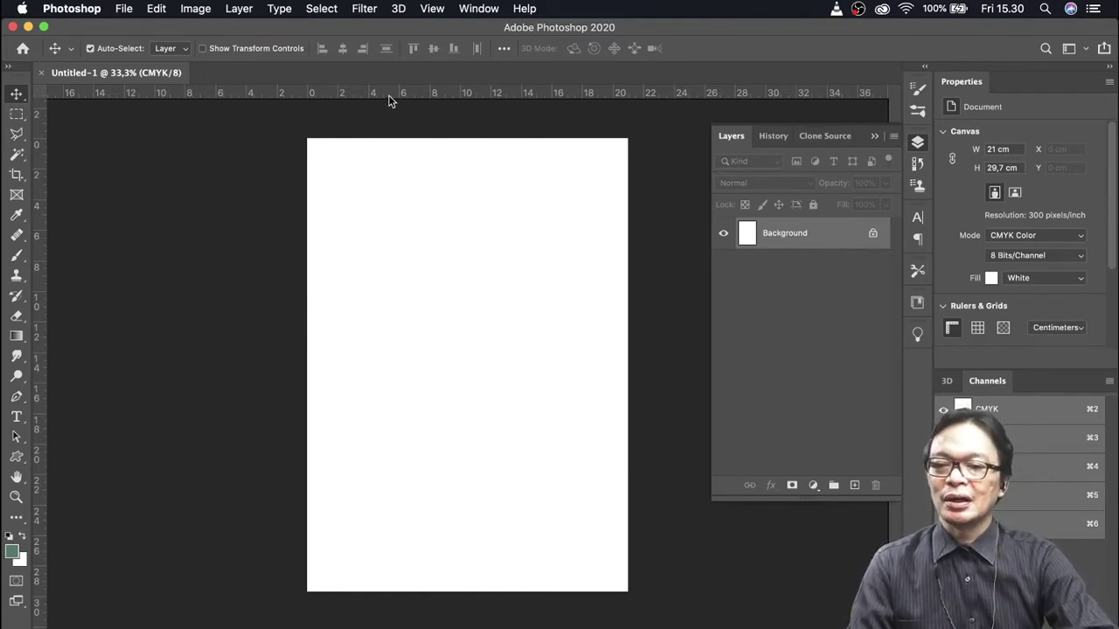
- Place cyberpunkcity.jpg as a smart object filling the whole 21×29.7 cm page
left_click_drag(396, 24, 424, 111)
left_click(790, 41)
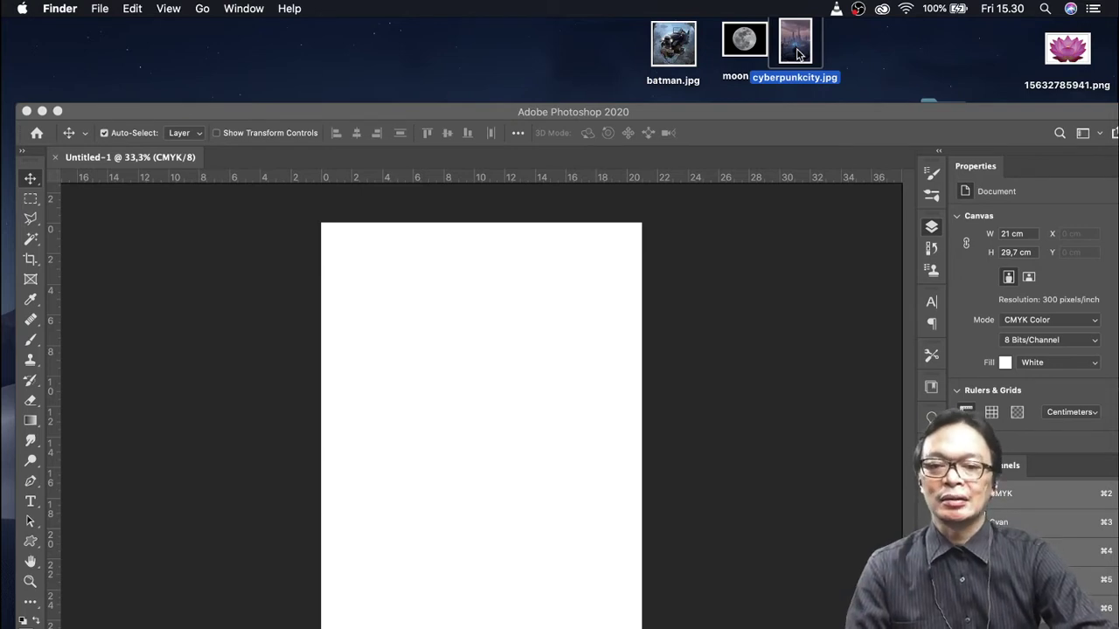
mouse_move(796, 54)
left_mouse_down()
mouse_move(543, 369)
mouse_move(548, 355)
left_mouse_up()
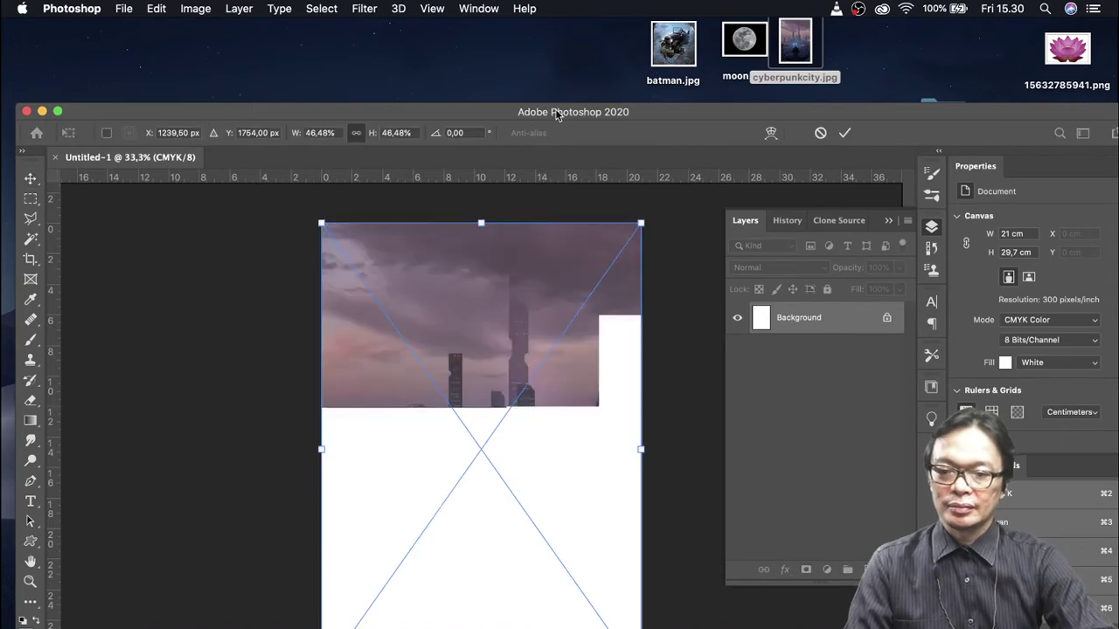
double_click(551, 115)
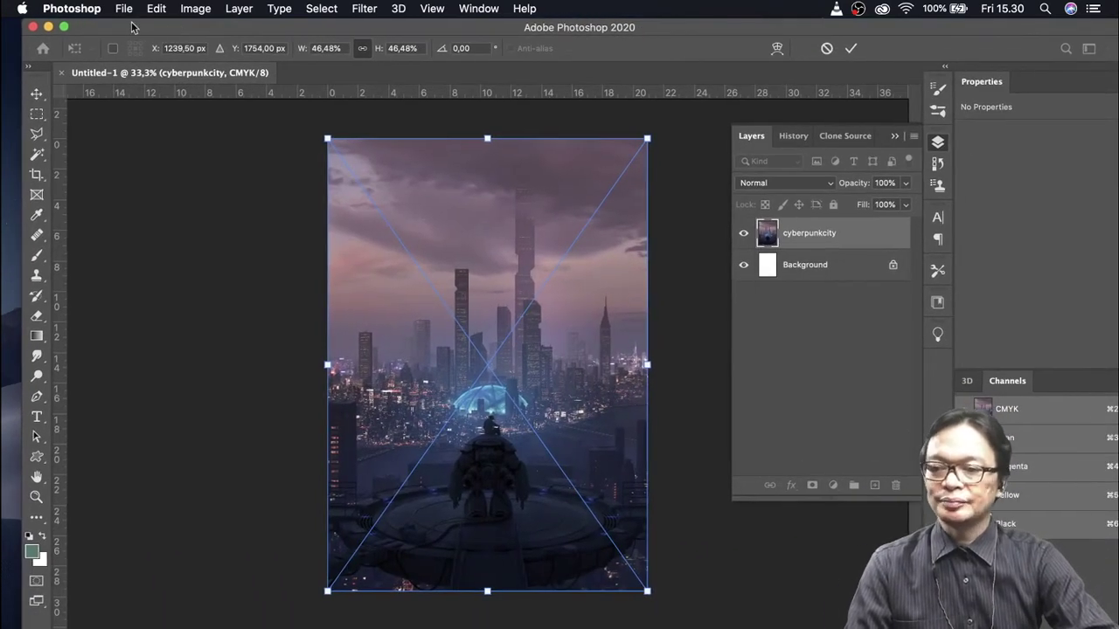
left_click(63, 28)
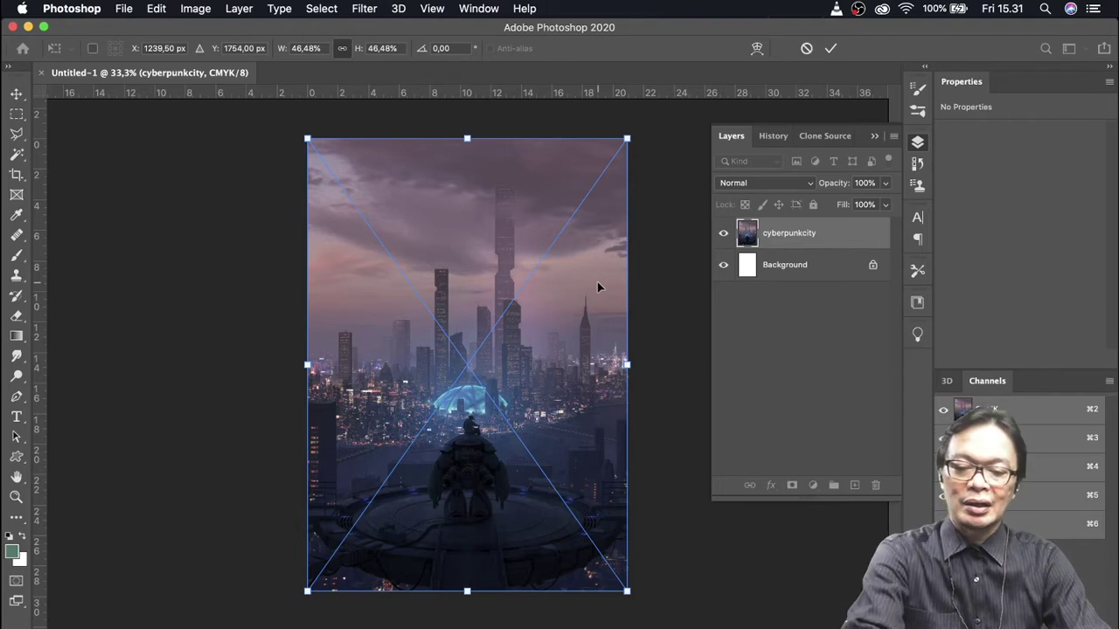
key("Return")
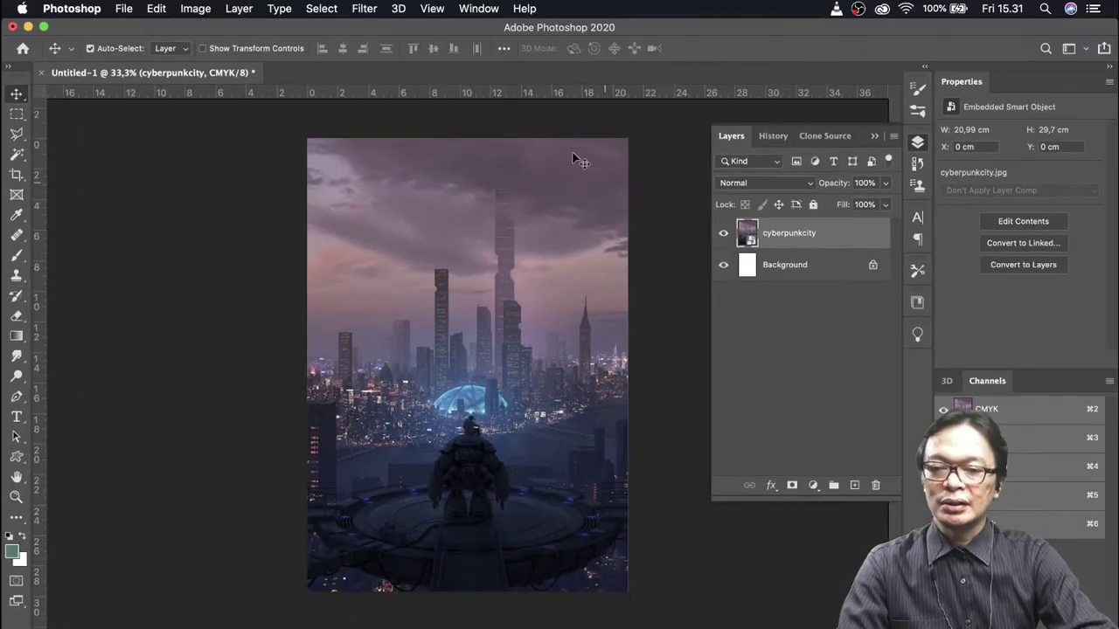
- Place moon.jpg as a layer above the city and move it toward the upper right
left_click_drag(611, 27, 618, 137)
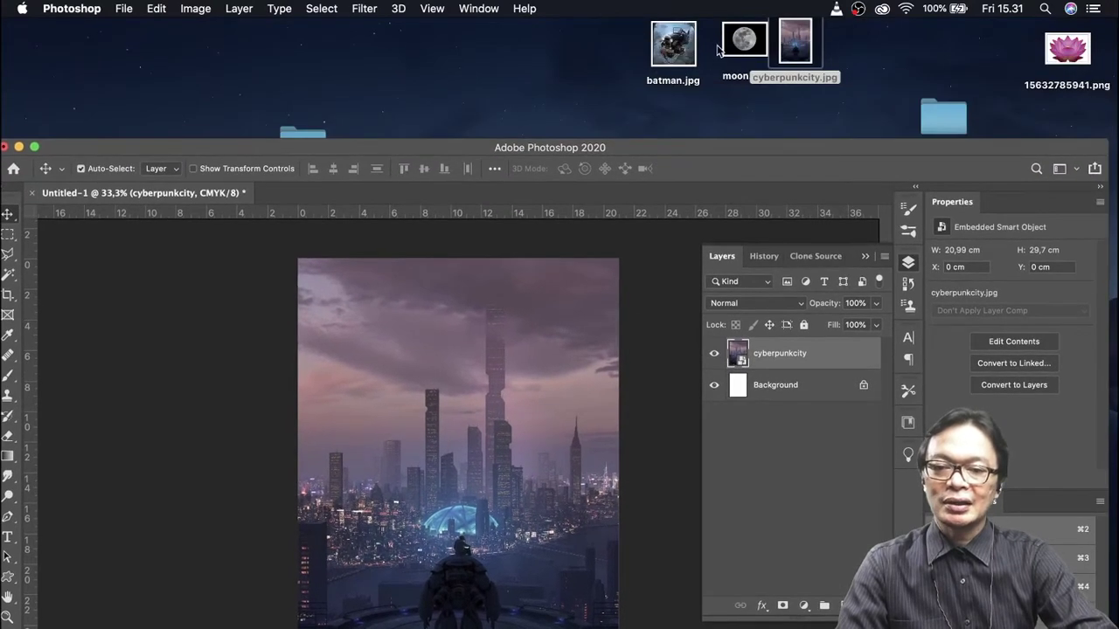
left_click(741, 59)
left_click_drag(746, 50, 517, 346)
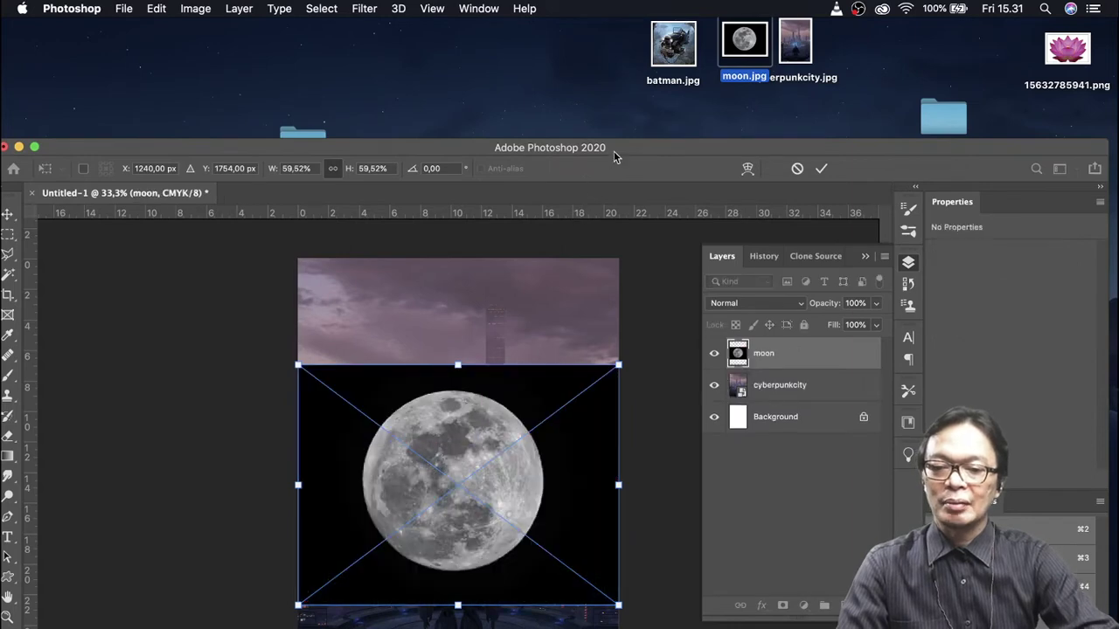
left_click_drag(629, 138, 639, 31)
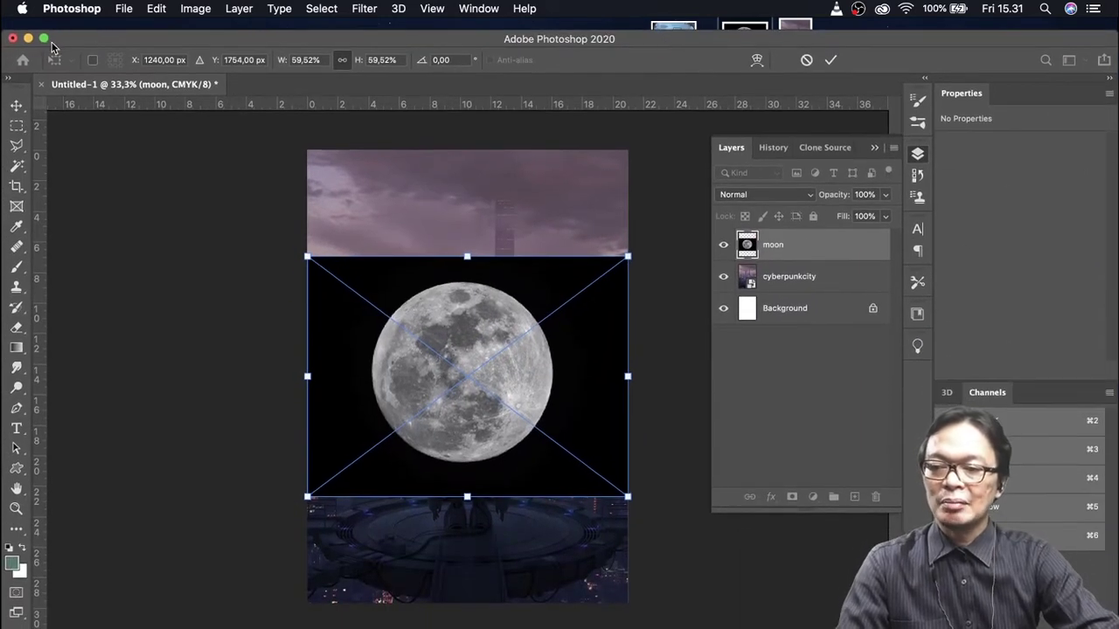
left_click(44, 39)
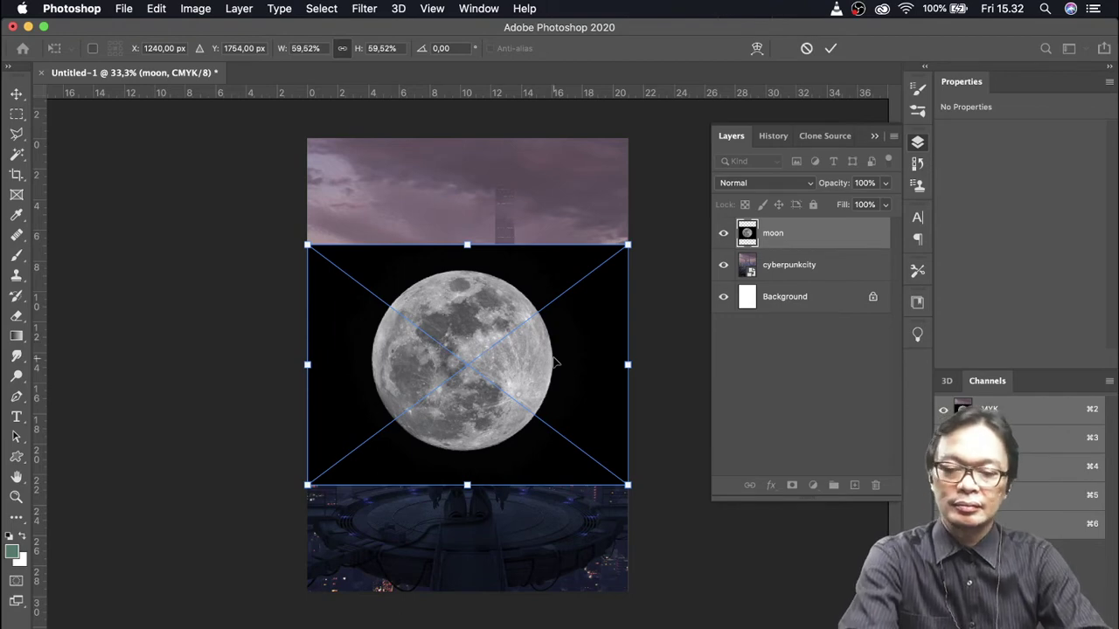
key("Return")
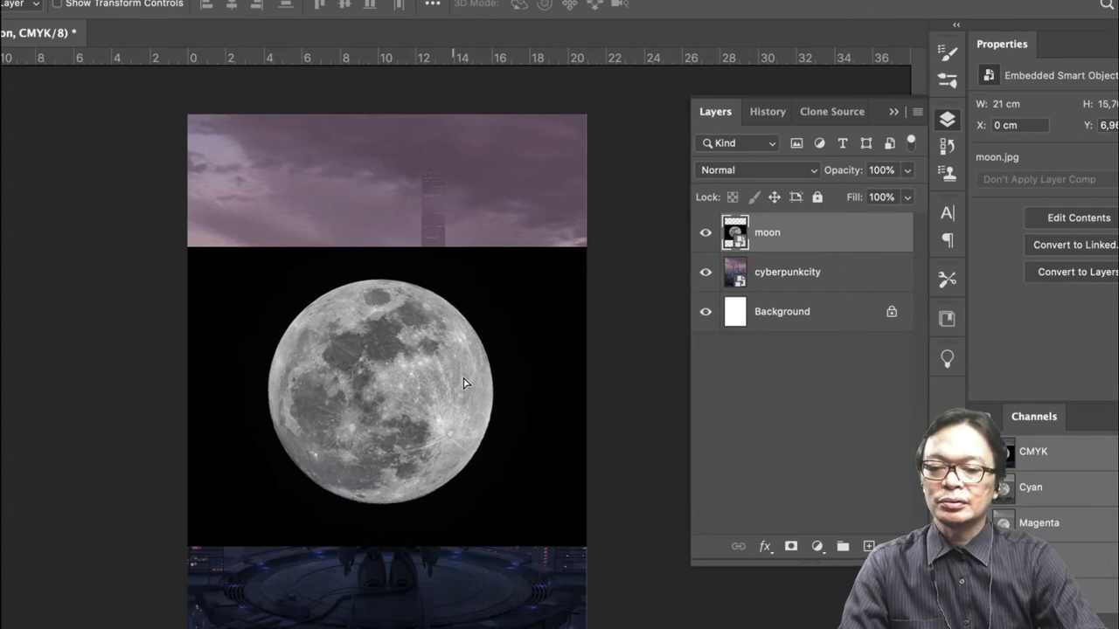
left_click_drag(465, 383, 593, 186)
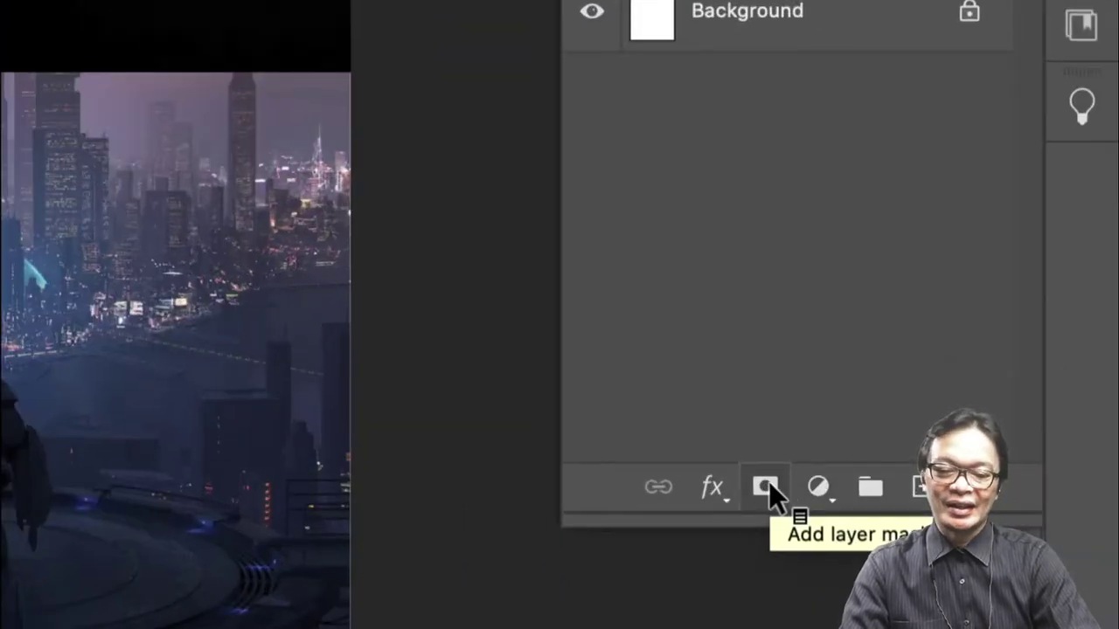
- Add an all-white layer mask to the moon layer
left_click(766, 487)
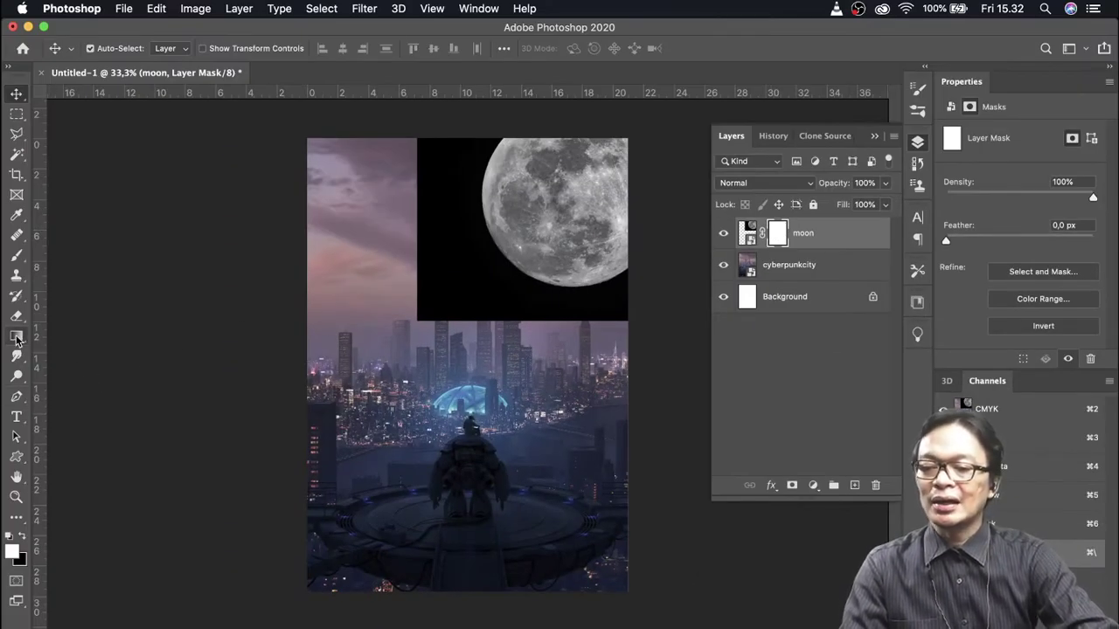
left_click_drag(16, 337, 57, 337)
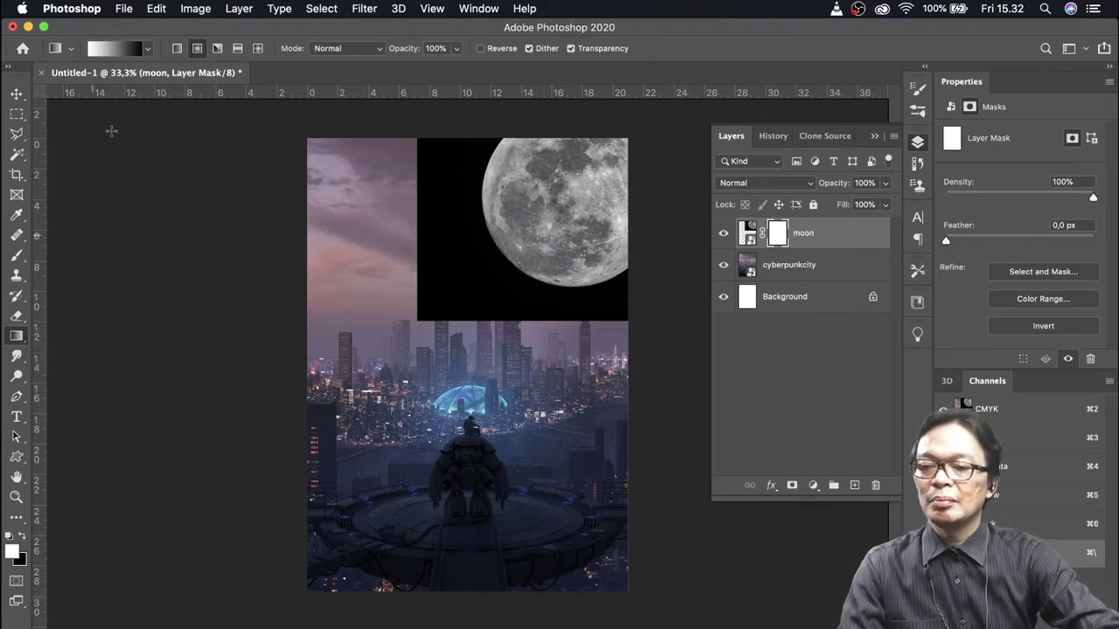
- Choose the plain black-and-white gradient from the Basics gradient set
left_click(71, 48)
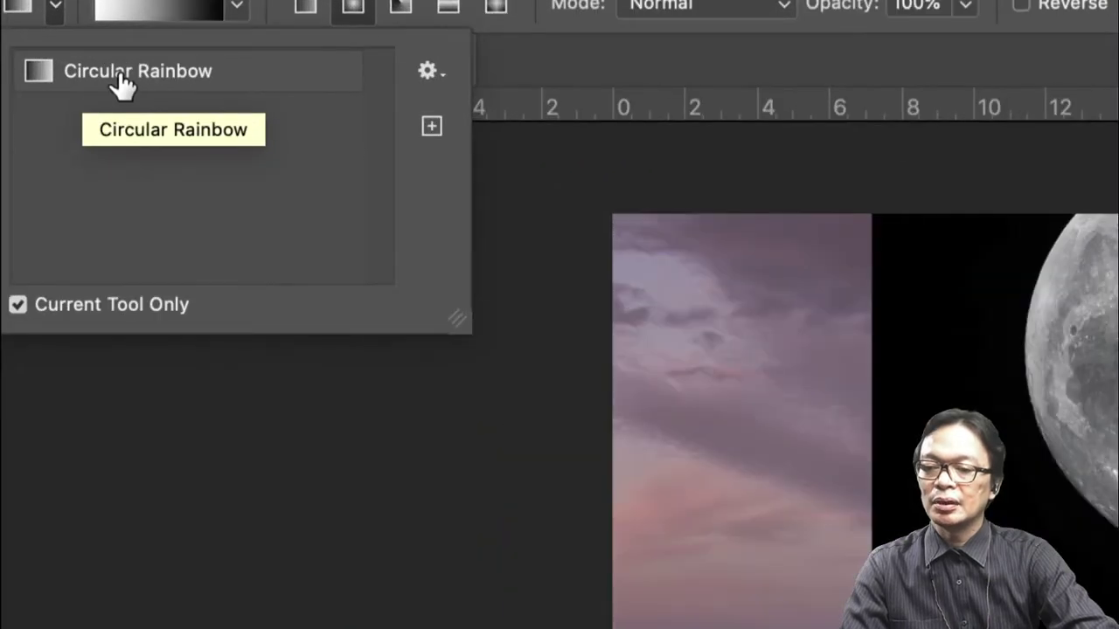
left_click(94, 78)
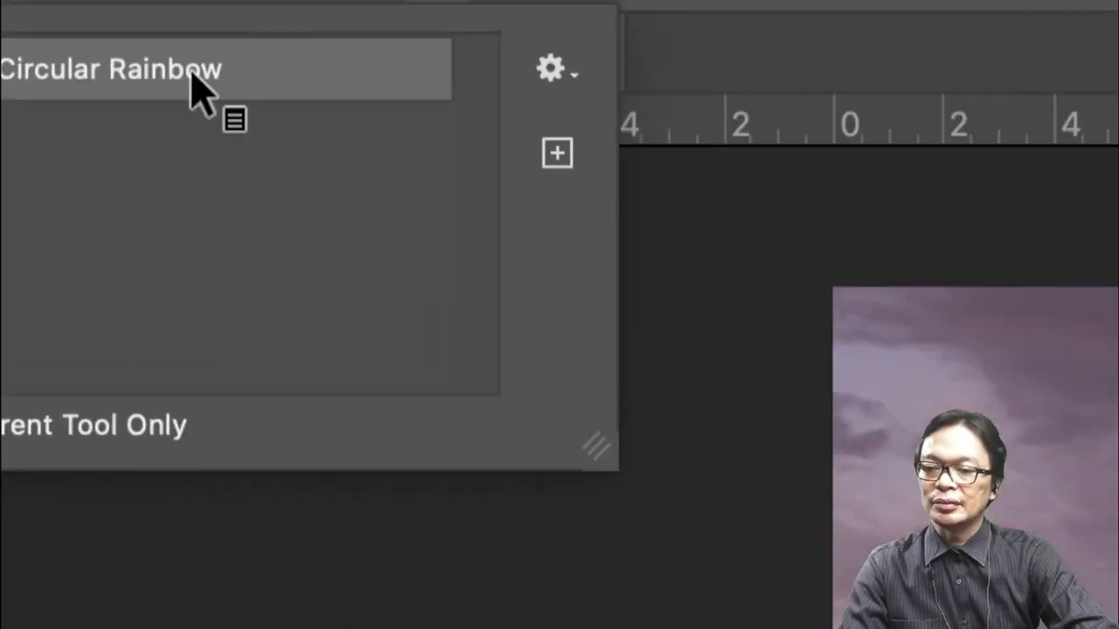
left_click(222, 23)
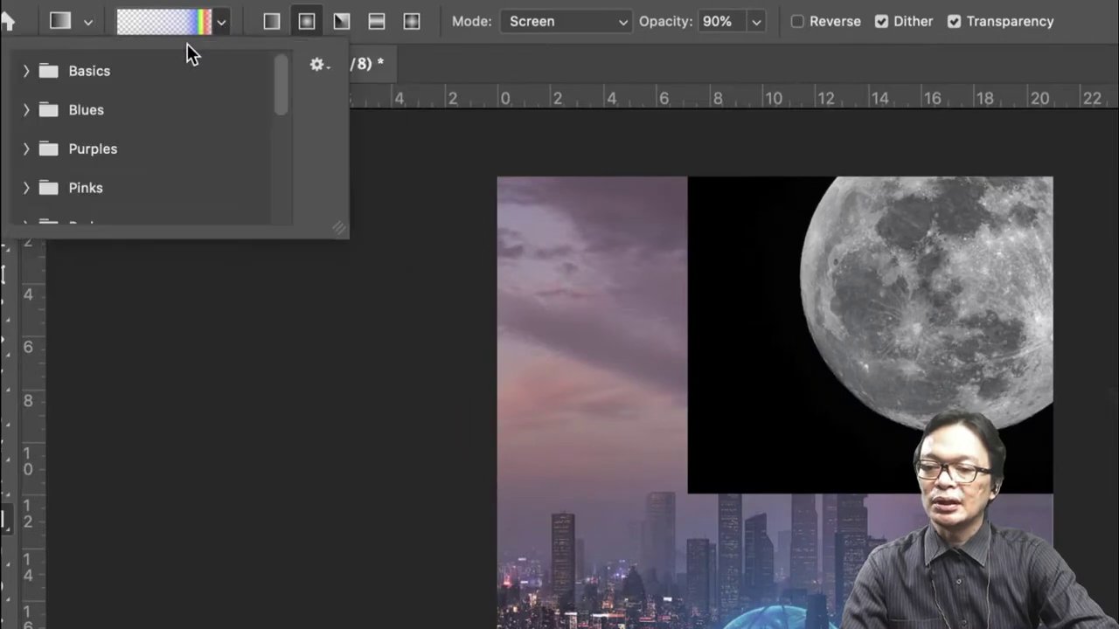
left_click(27, 71)
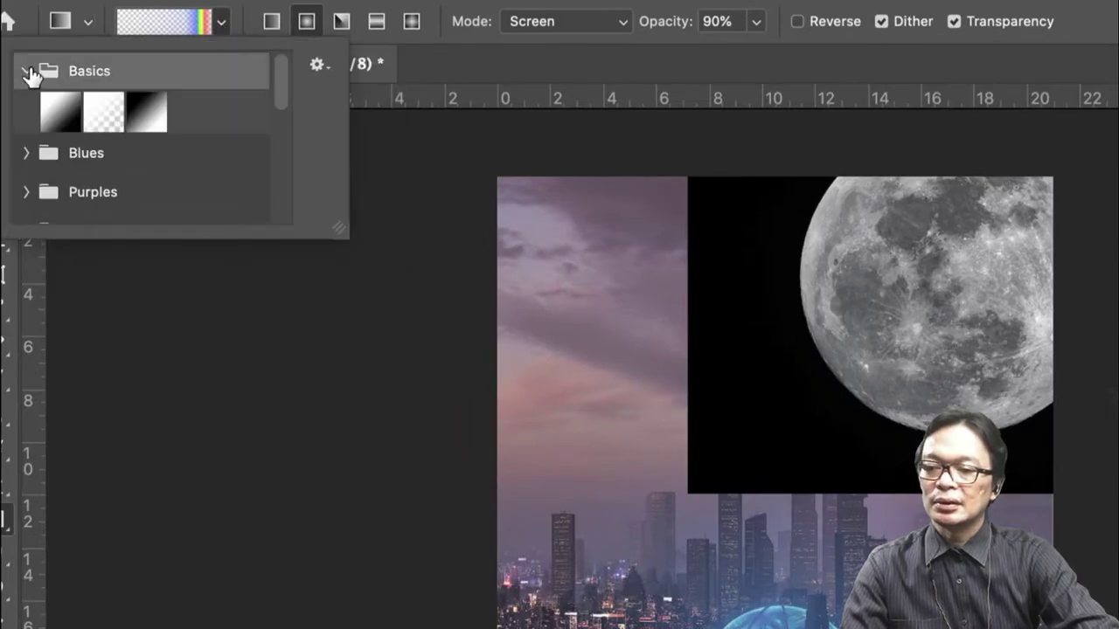
left_click(143, 109)
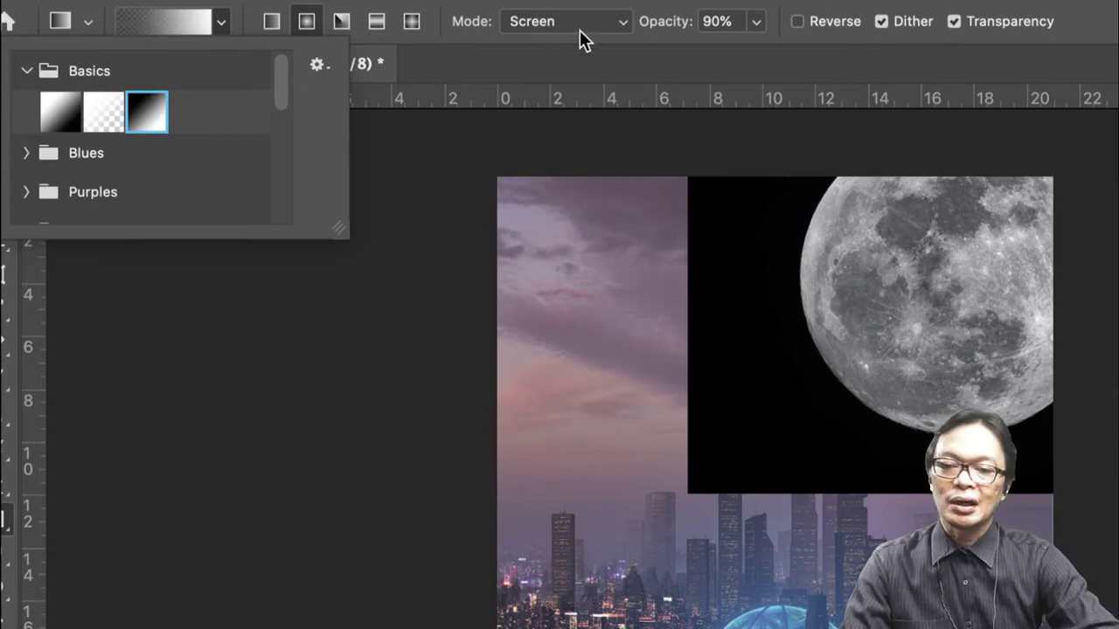
- Set the gradient to Normal mode, 100% opacity and Radial shape
left_click(624, 29)
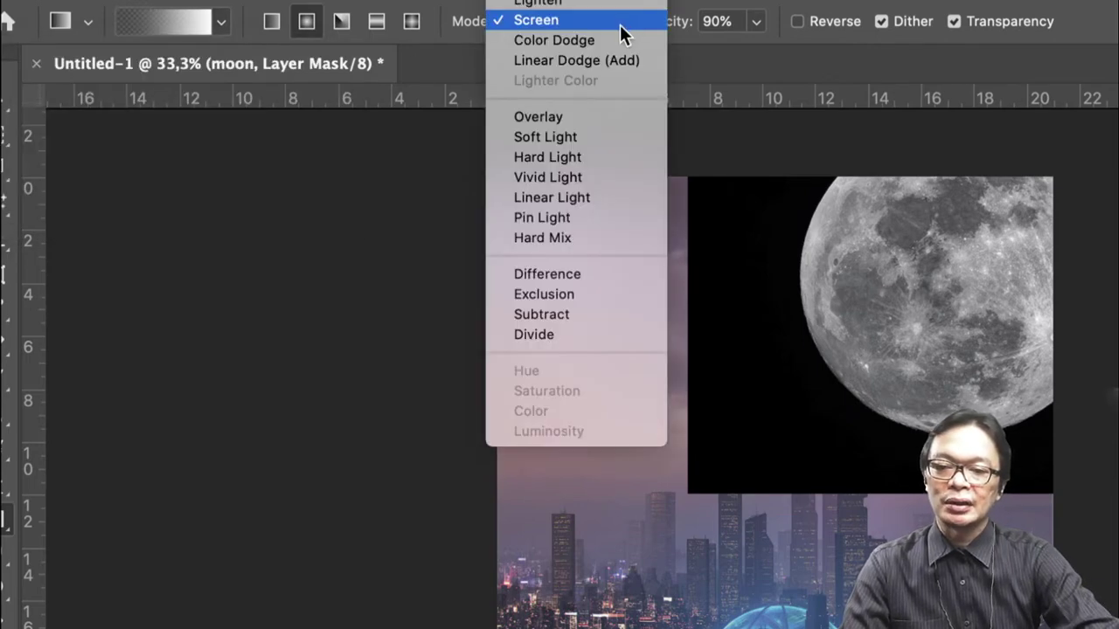
scroll(621, 33, "up", 3)
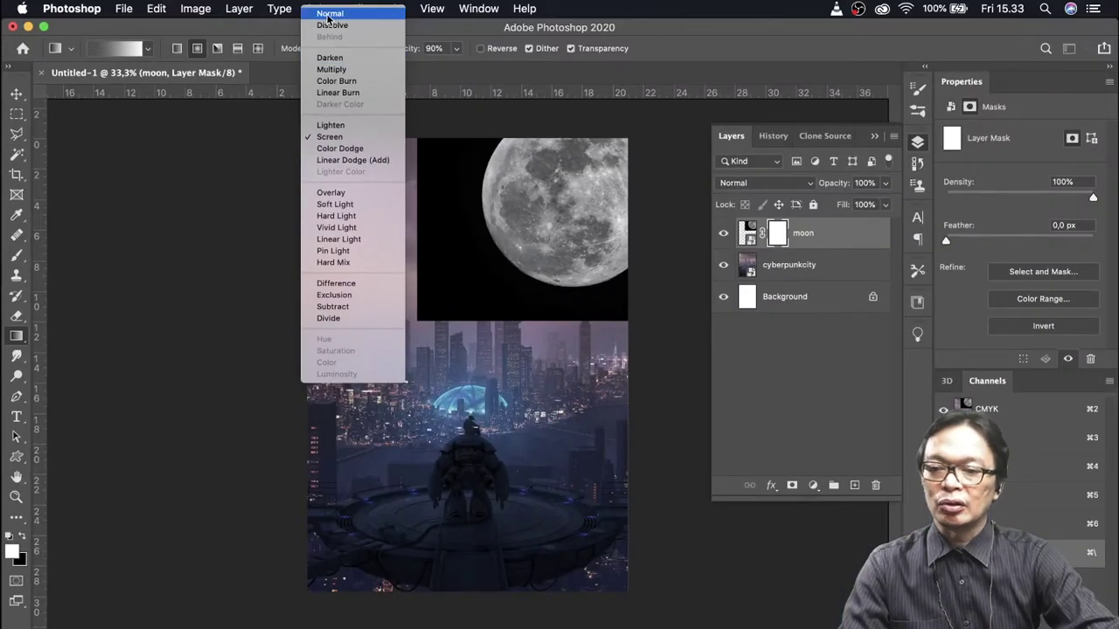
left_click(330, 14)
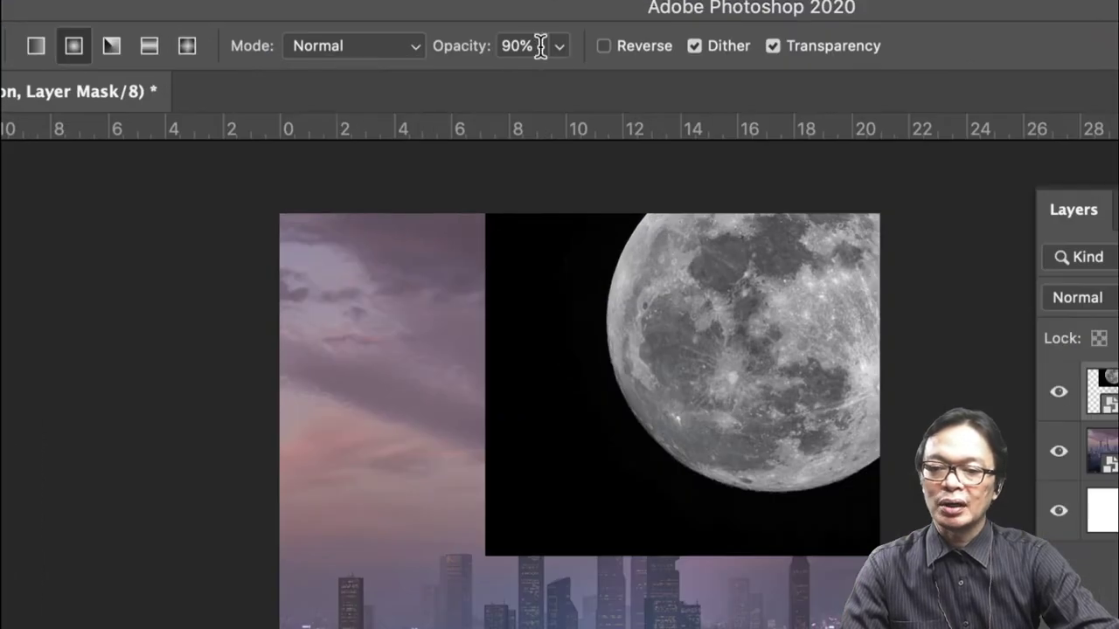
left_click(560, 46)
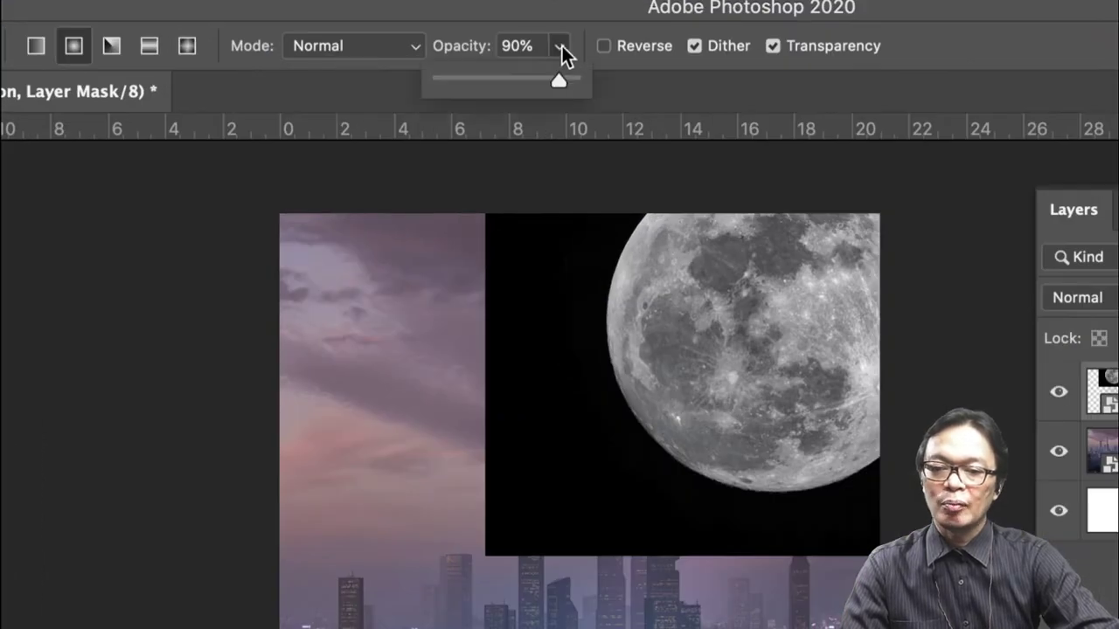
left_click_drag(559, 80, 575, 80)
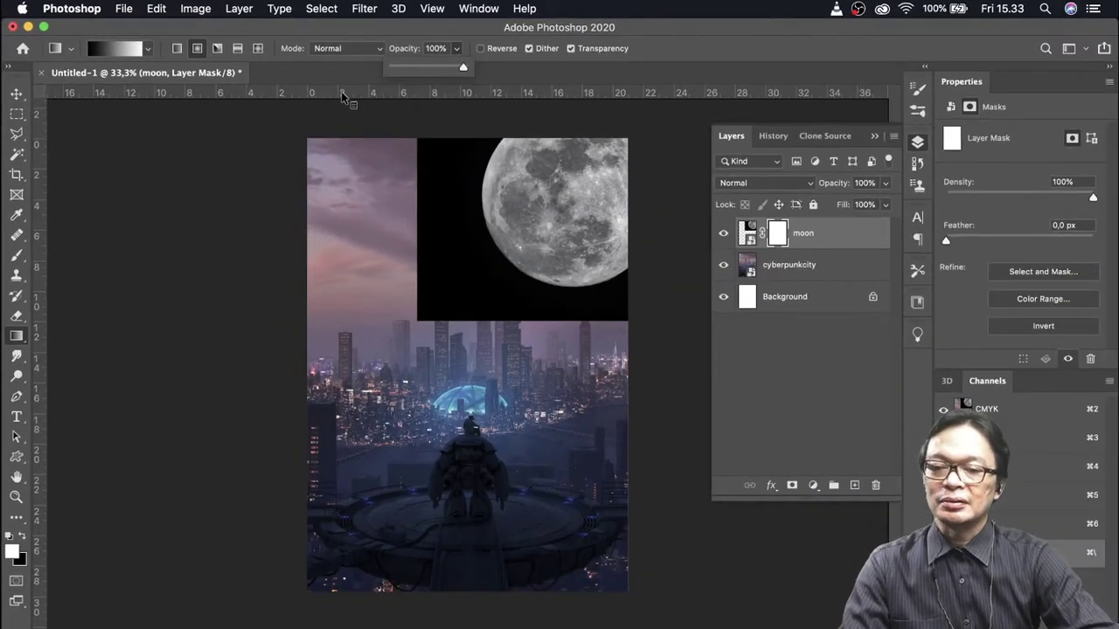
left_click(25, 341)
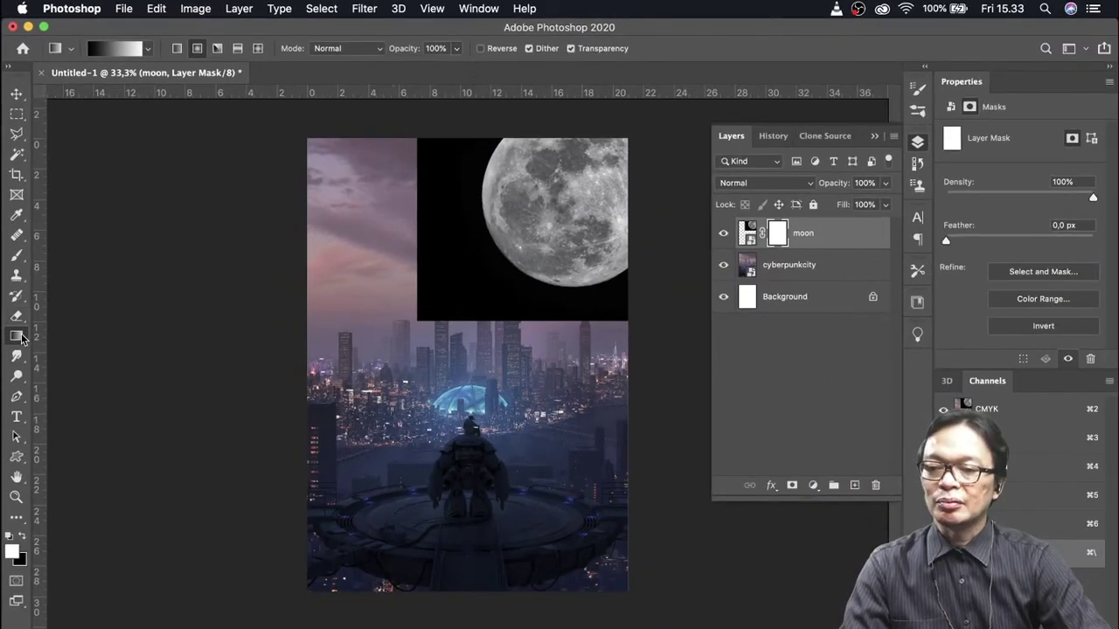
left_click(197, 48)
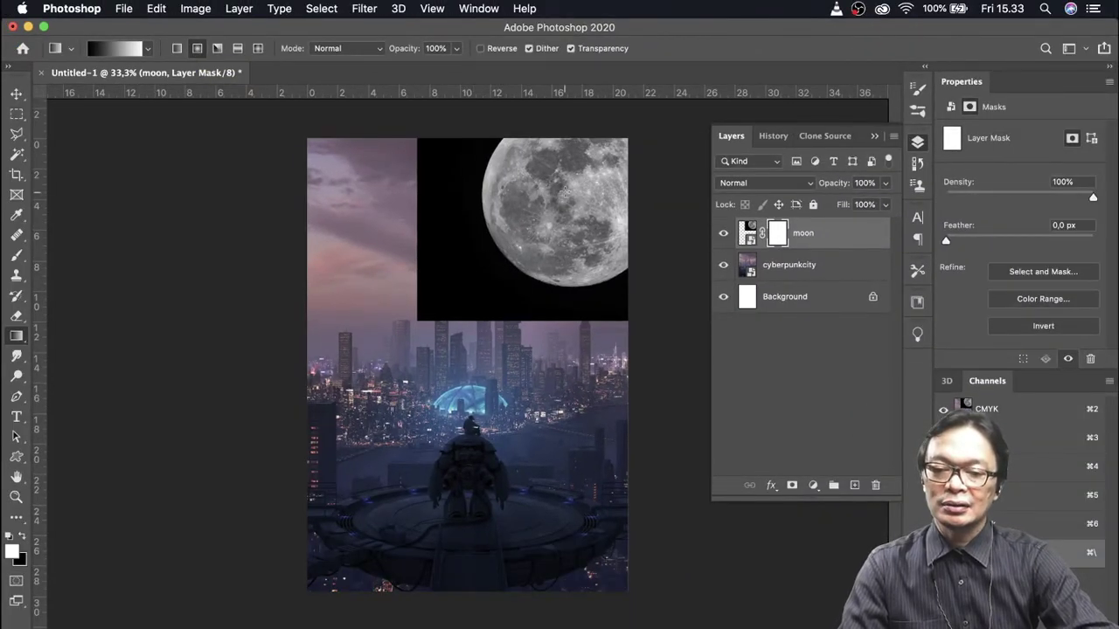
- Apply a Foreground to Background gradient across the moon's mask to fade its backdrop
left_click_drag(449, 295, 450, 293)
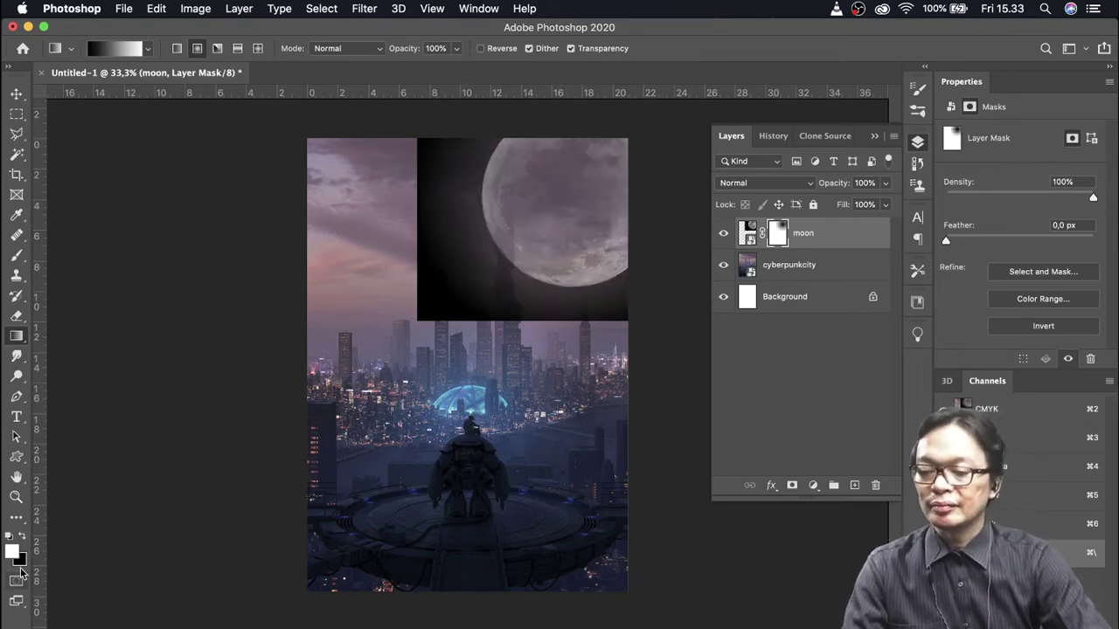
key("x")
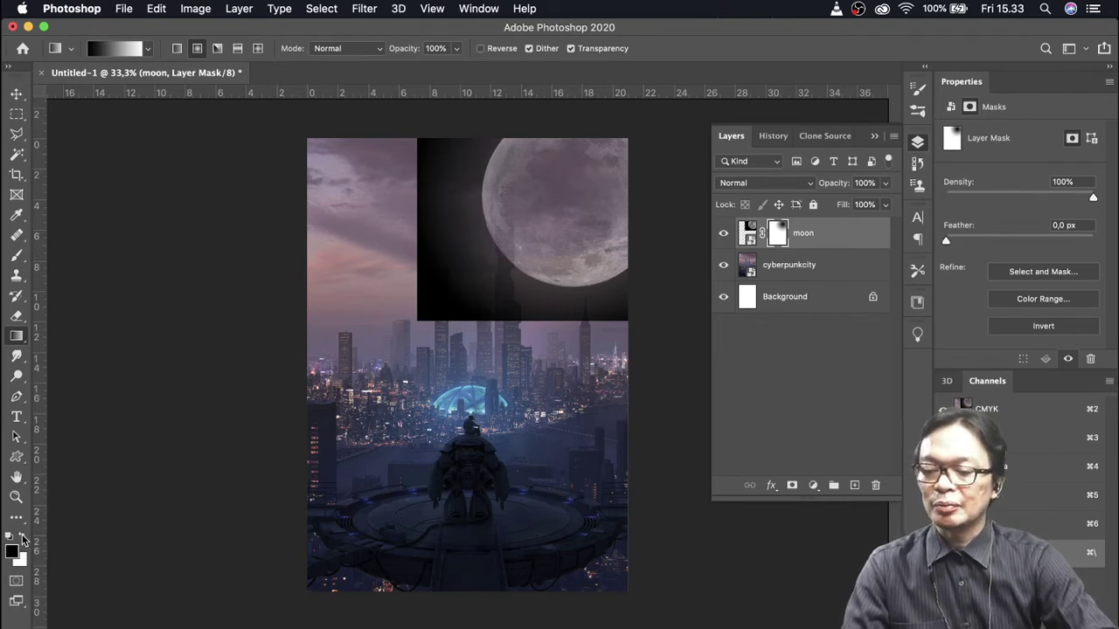
left_click(20, 537)
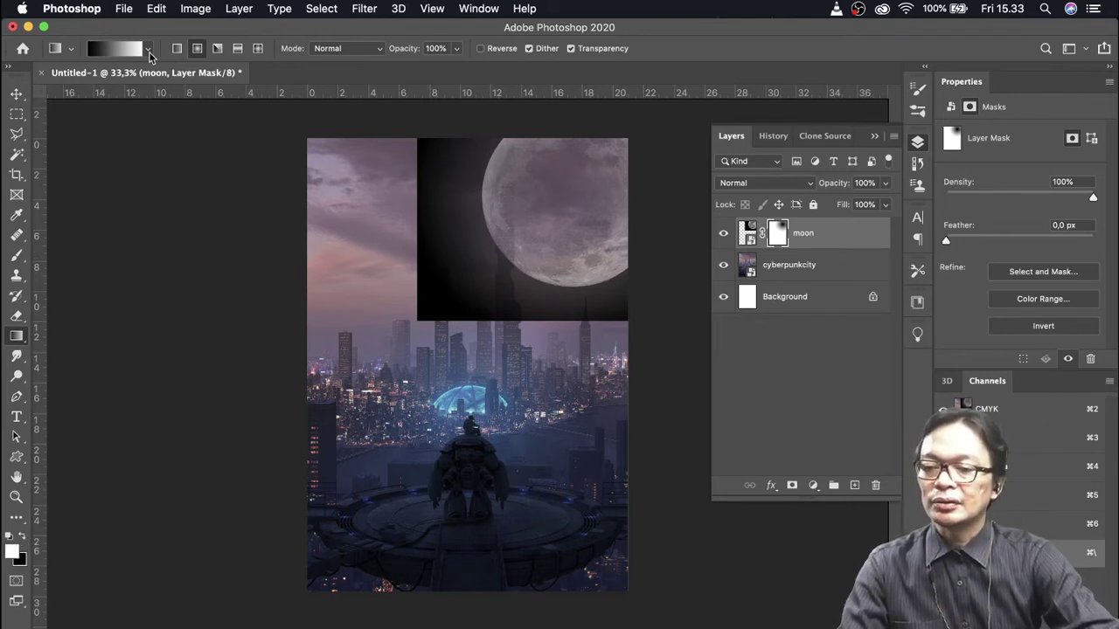
left_click(149, 50)
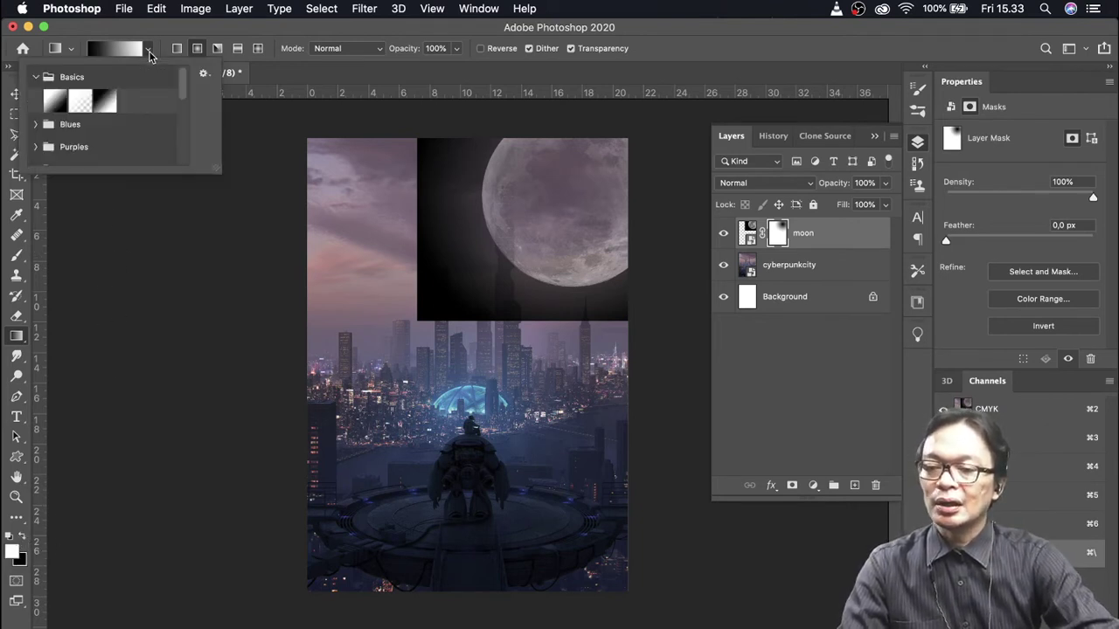
left_click(53, 104)
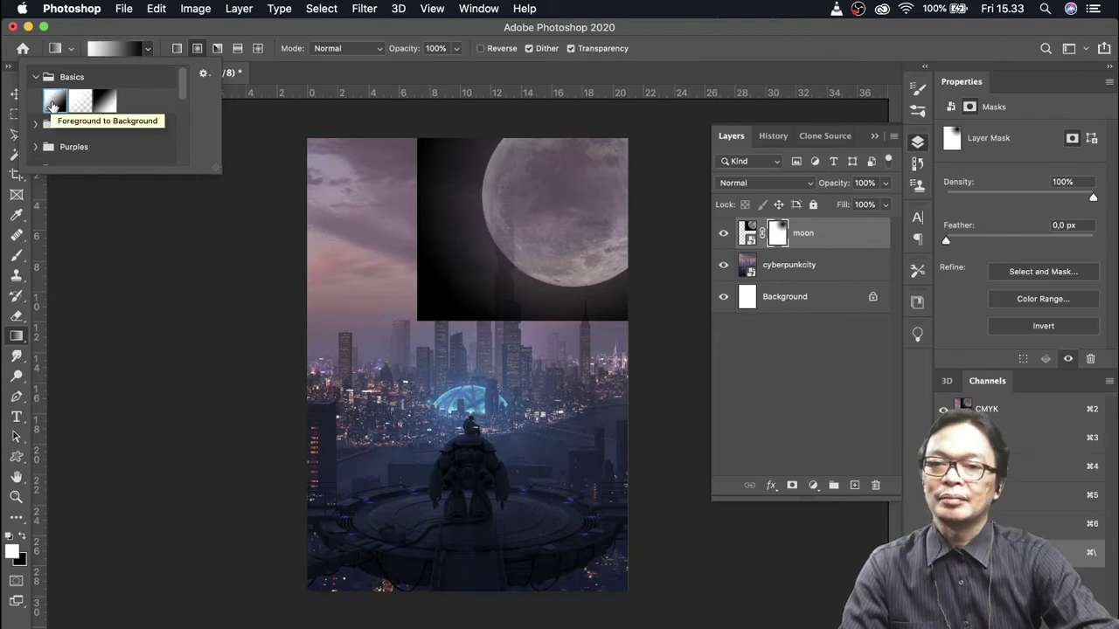
left_click(102, 103)
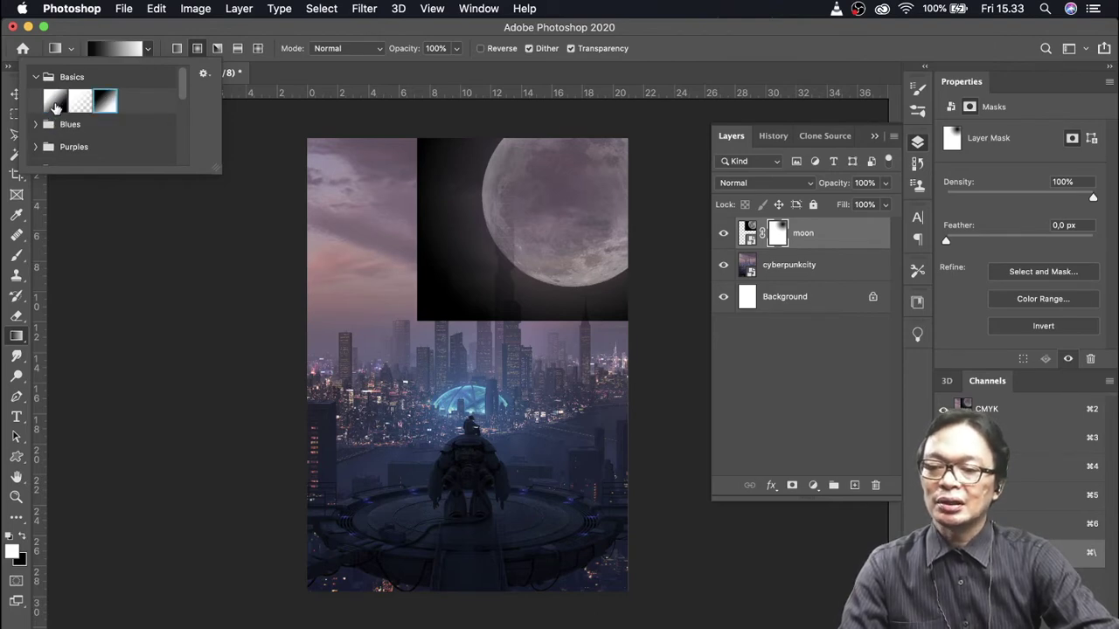
left_click(55, 106)
left_click(326, 137)
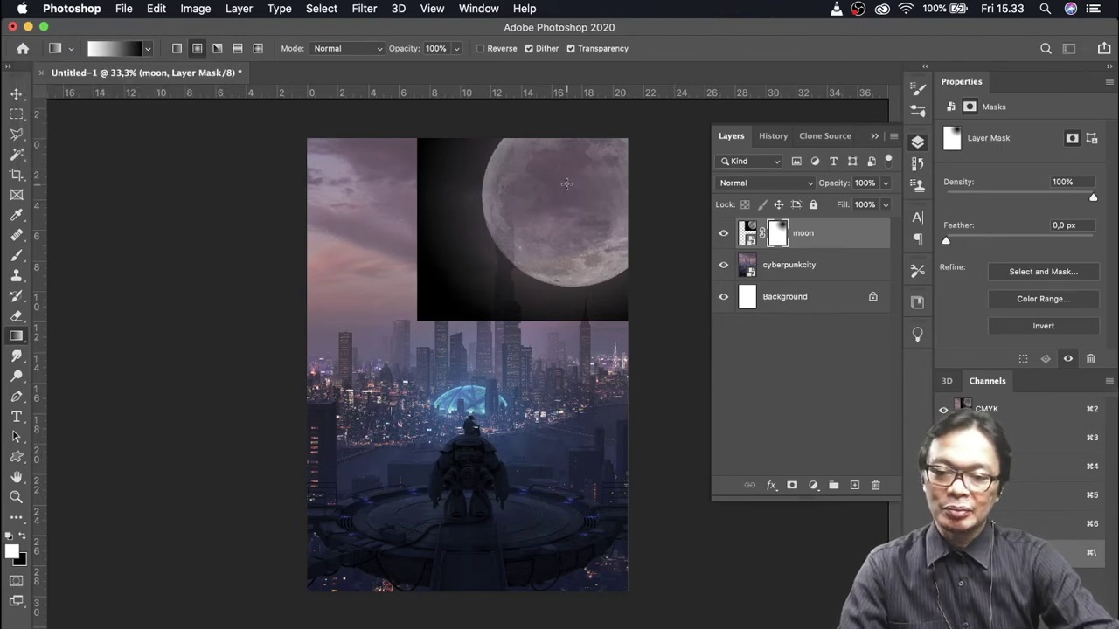
left_click_drag(536, 217, 457, 284)
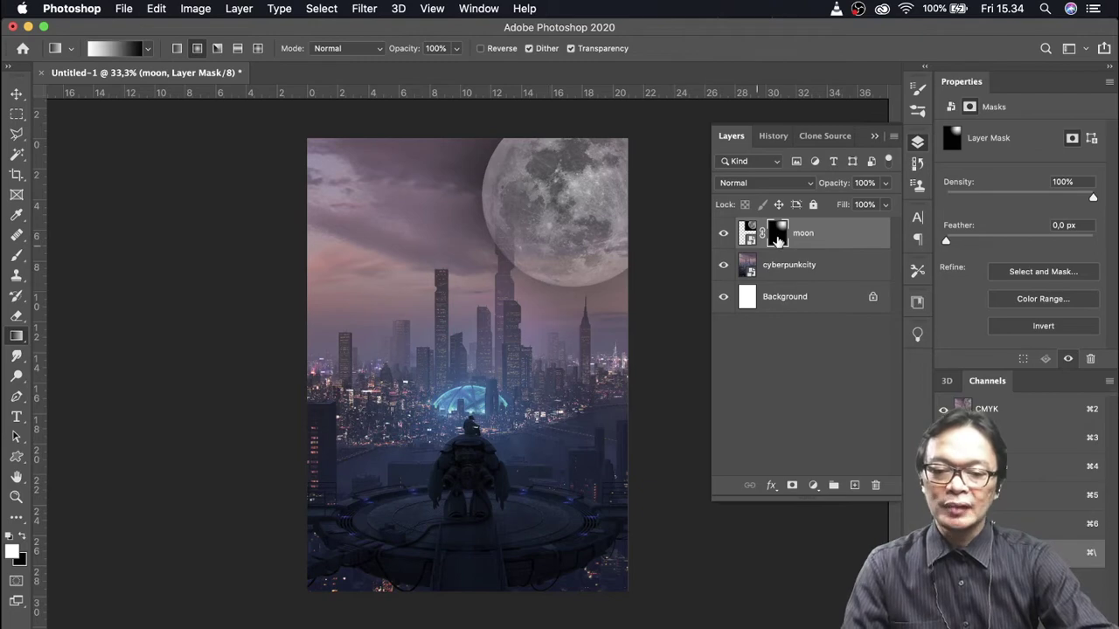
- Fill the moon's layer mask with black using Edit > Fill
left_click(159, 9)
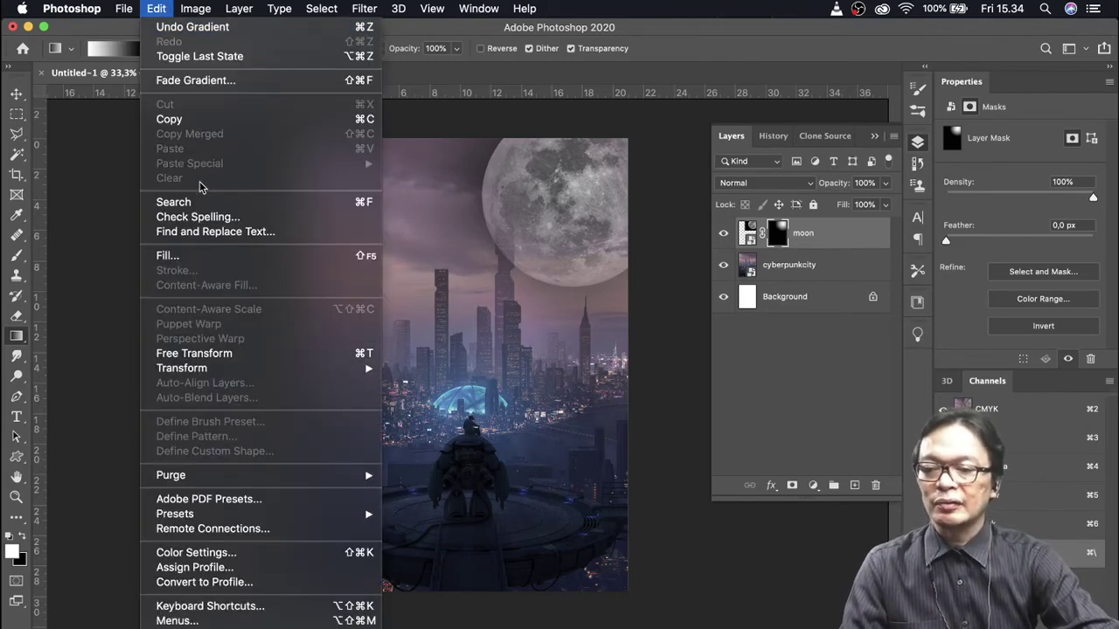
left_click(206, 256)
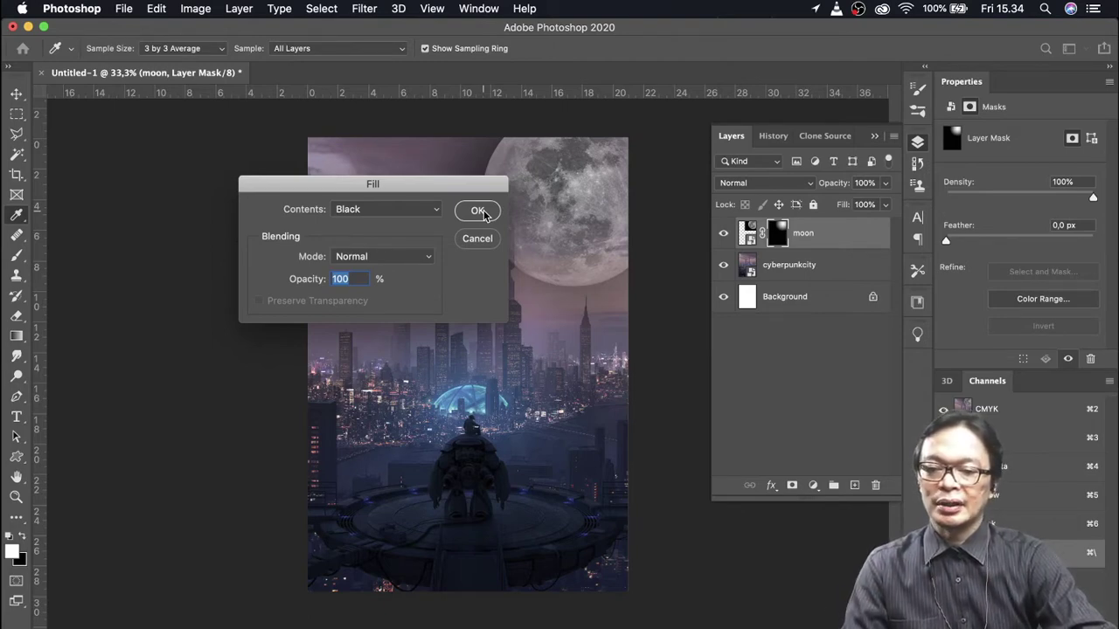
left_click(480, 212)
key("g")
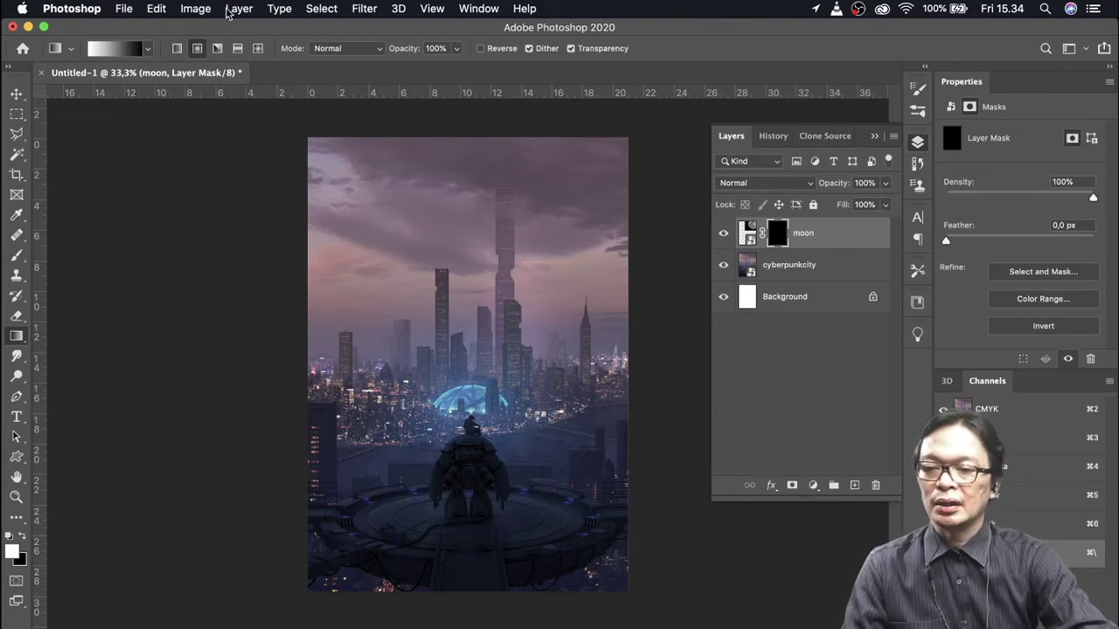
- Refill the moon's layer mask with solid White using Edit > Fill
left_click(150, 11)
left_click(195, 253)
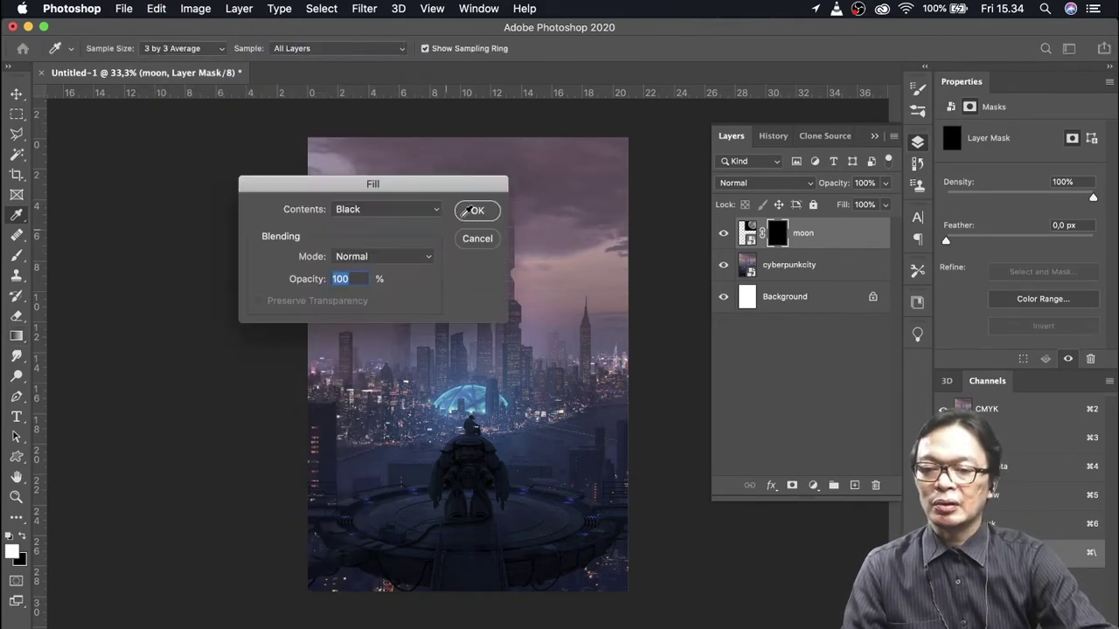
left_click(435, 214)
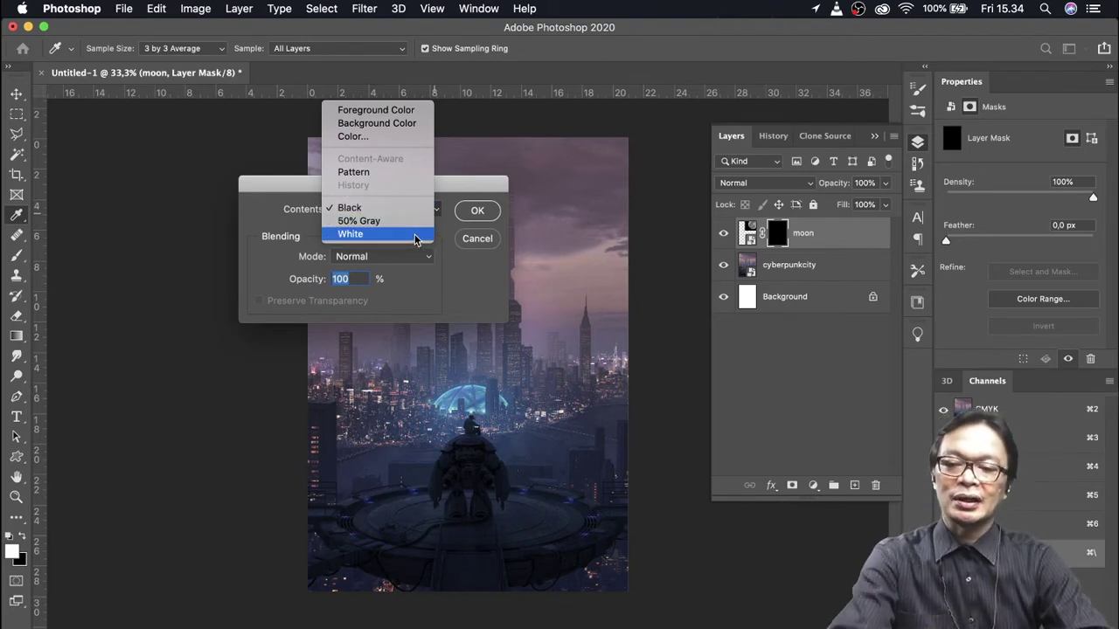
left_click(415, 238)
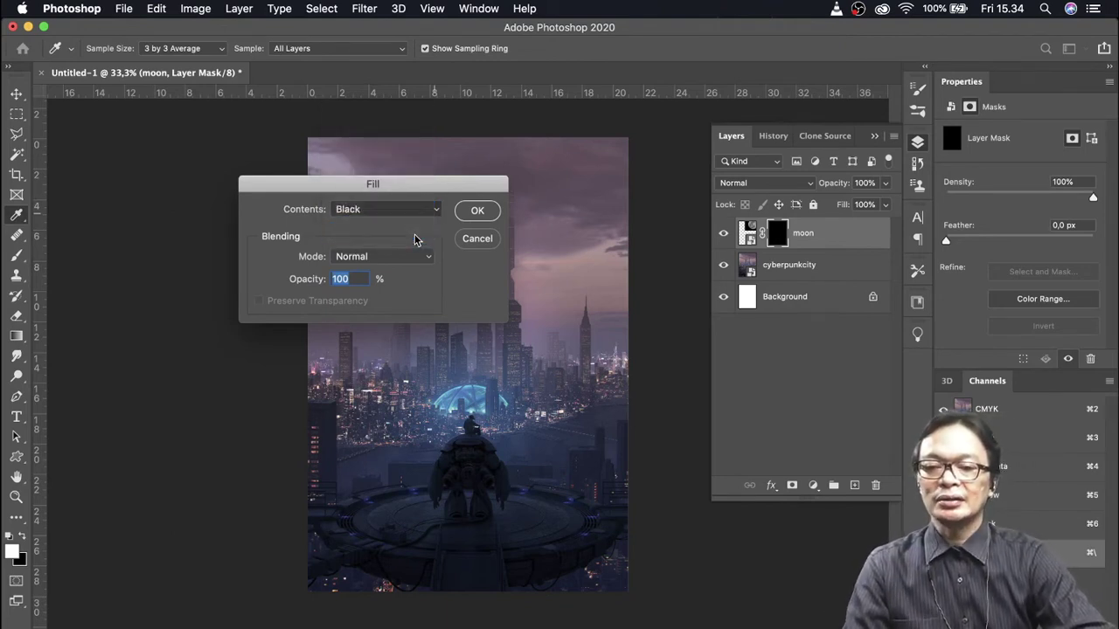
left_click(477, 211)
key("g")
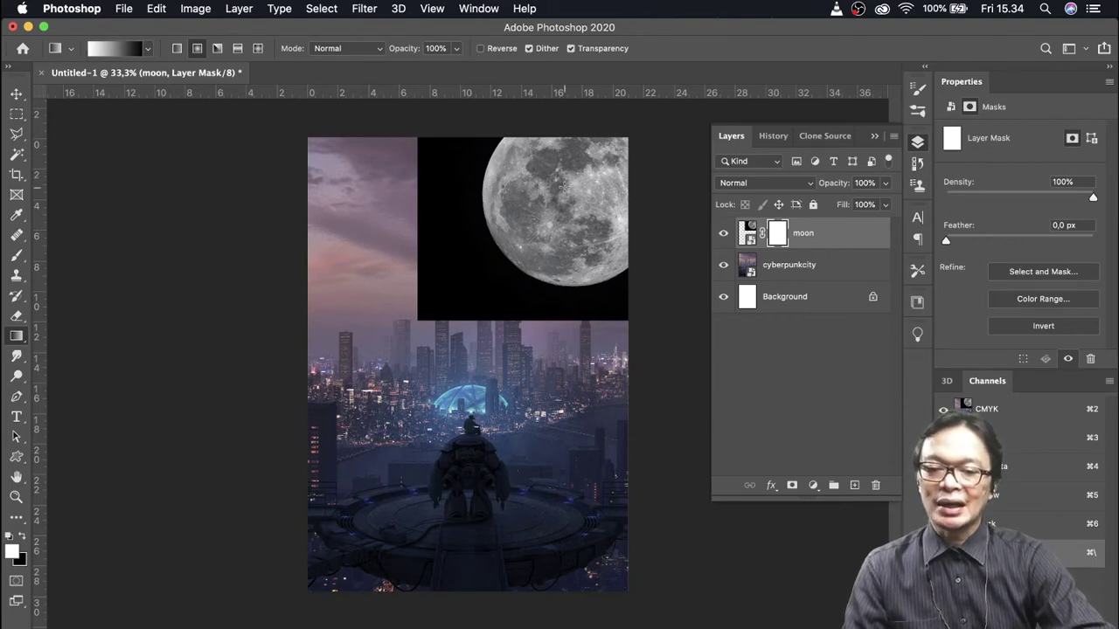
- Drag a new radial gradient from the moon down-left across its mask
left_click_drag(522, 217, 458, 273)
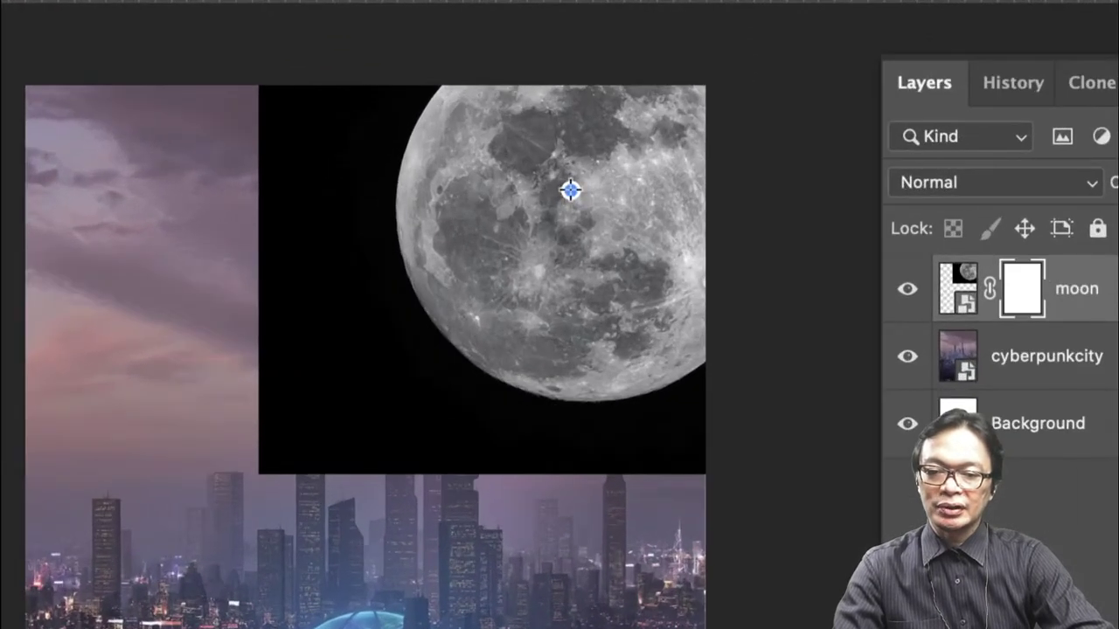
mouse_move(569, 190)
left_mouse_down()
mouse_move(309, 400)
mouse_move(306, 429)
left_mouse_up()
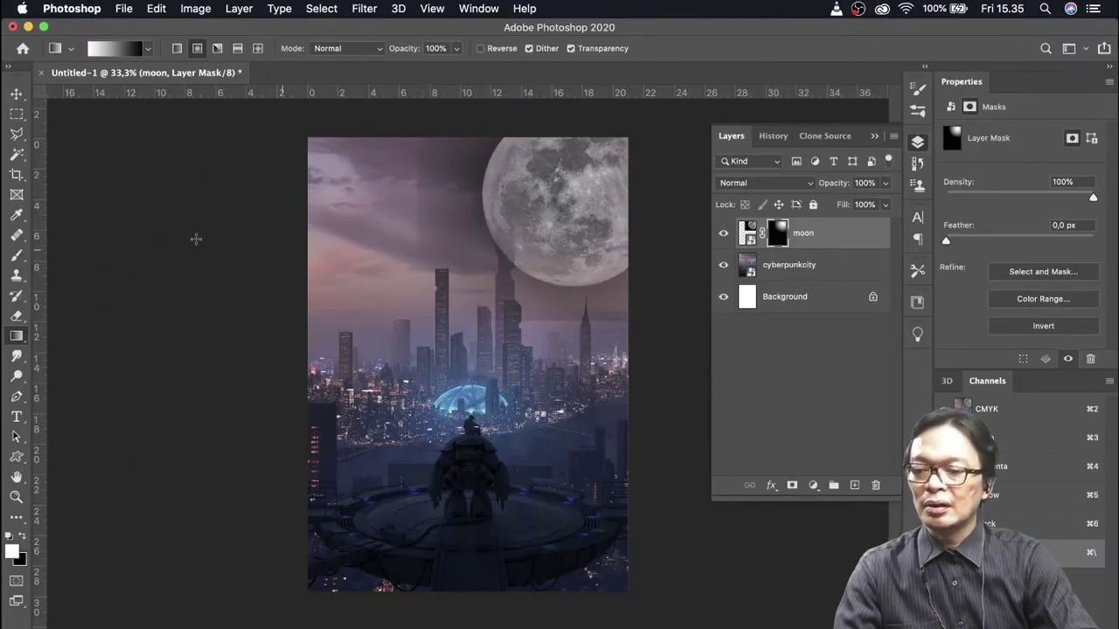
- Paint the moon's mask with a 900 px black brush at 53% opacity
left_click(15, 259)
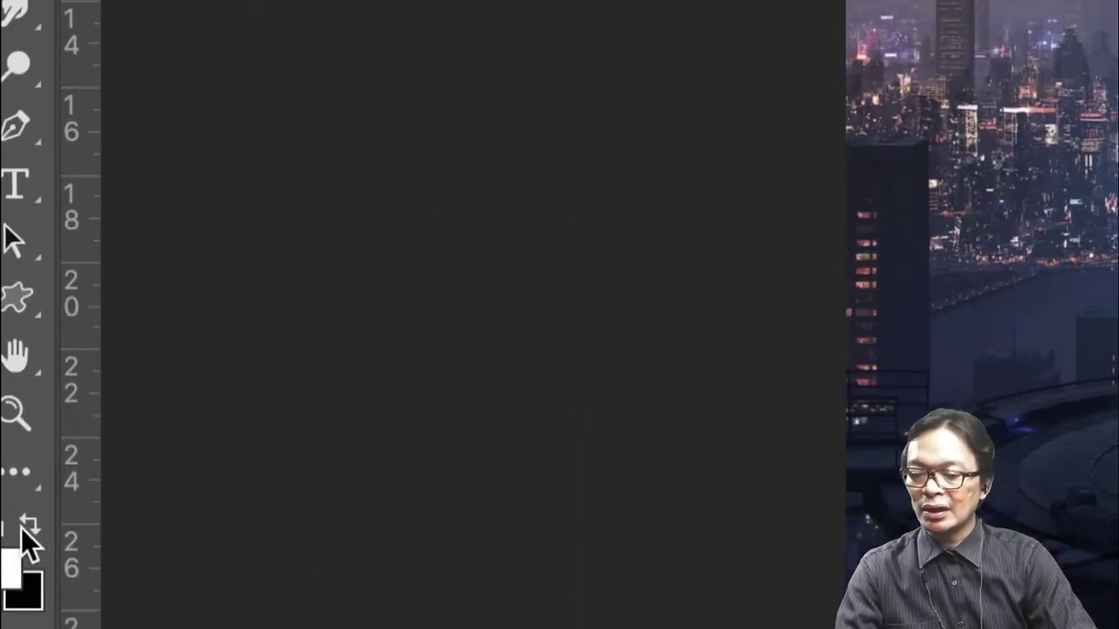
left_click(28, 524)
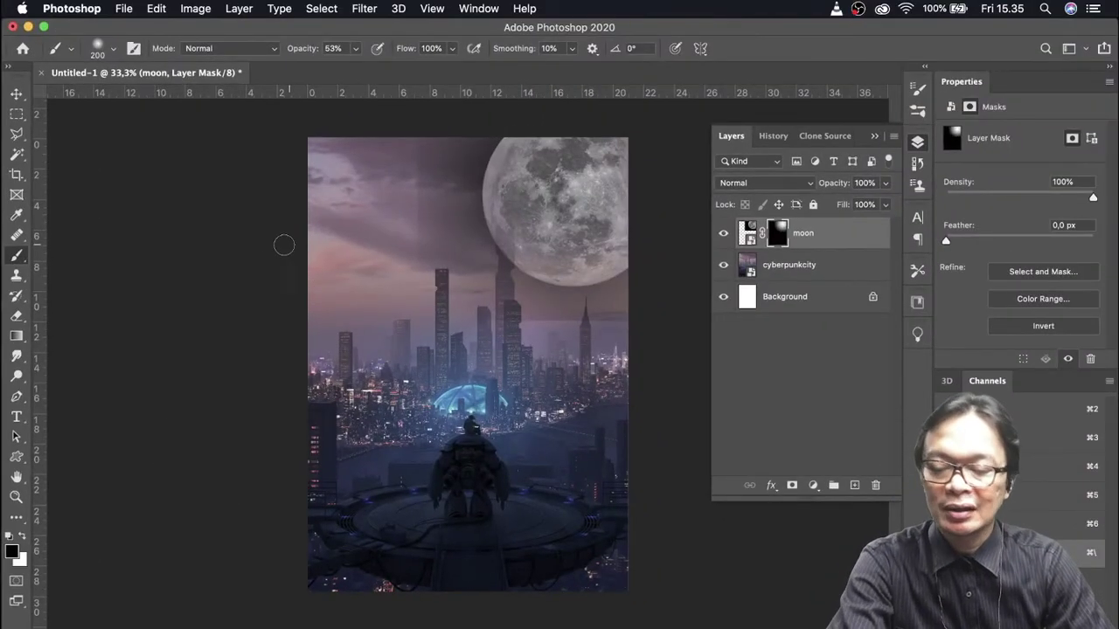
key("bracketright")
key("bracketright")
key("bracketright")
key("bracketright")
key("bracketright")
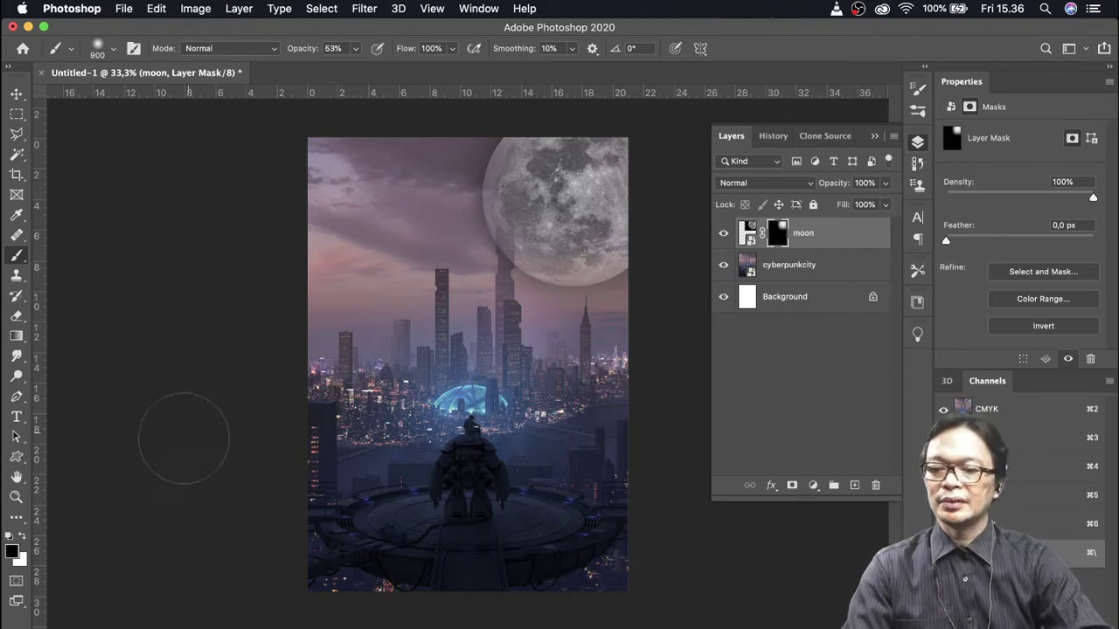
left_click(19, 499)
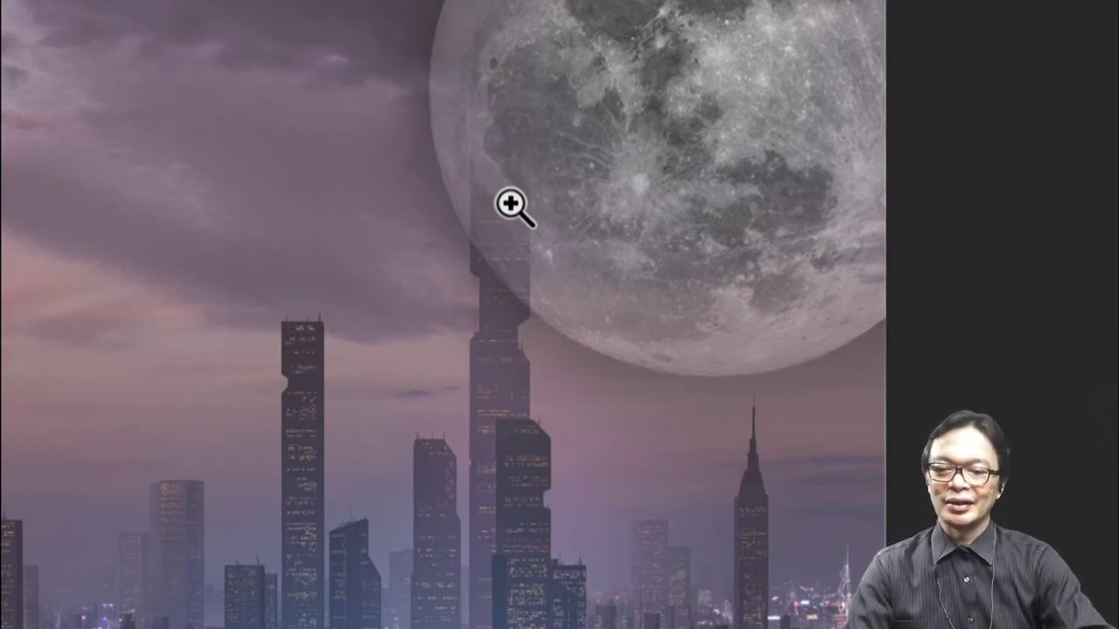
- Zoom to 200% on the tall tower overlapping the moon's lower-left edge
key("v")
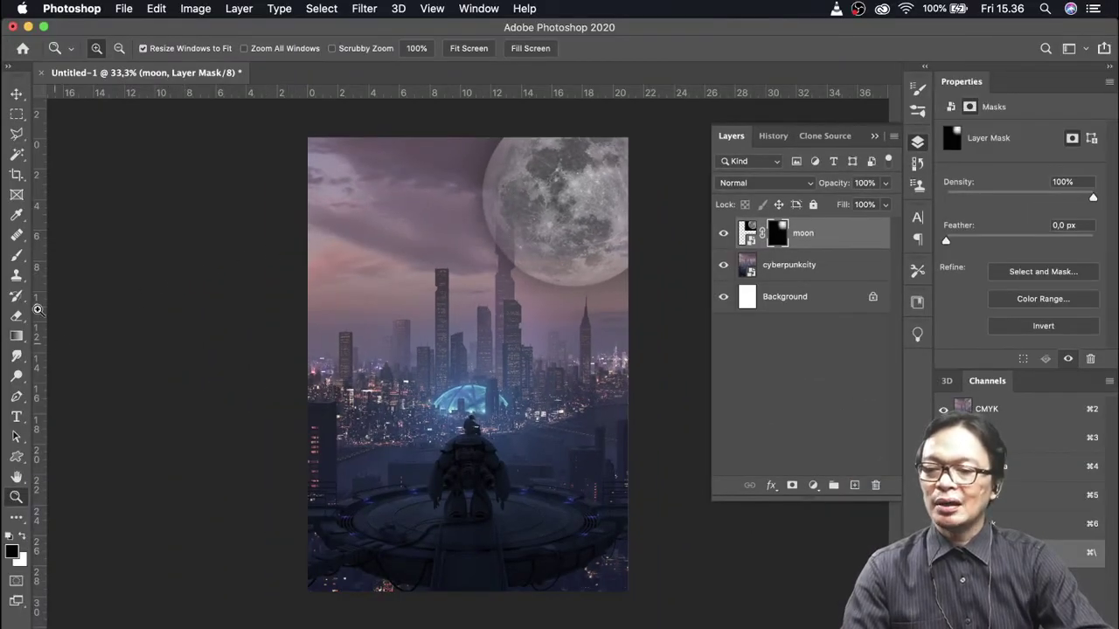
left_click(16, 115)
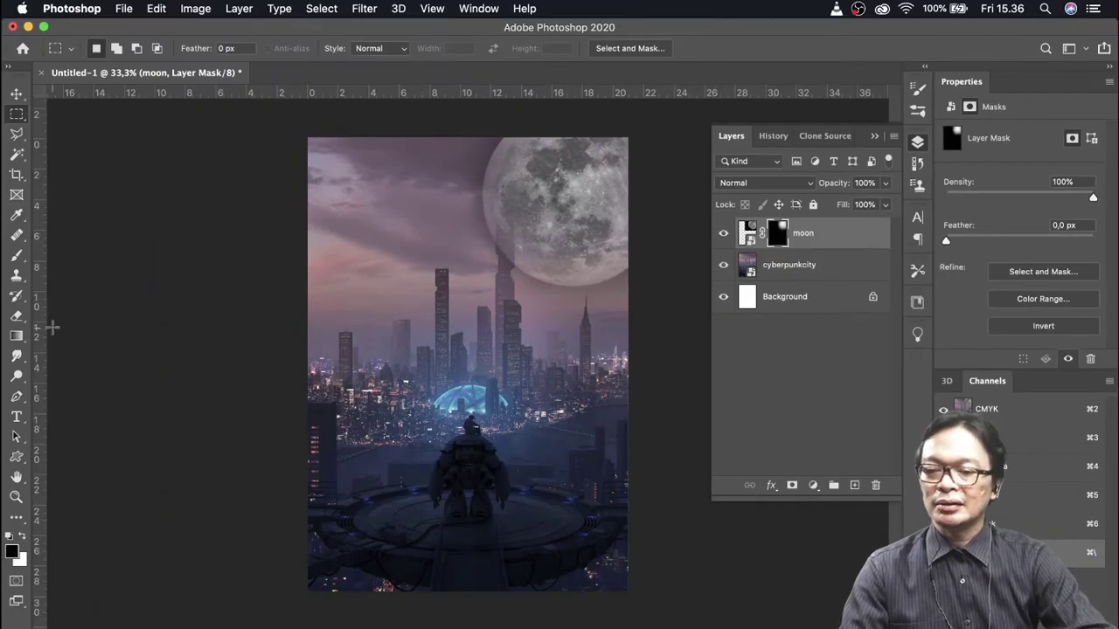
left_click(17, 498)
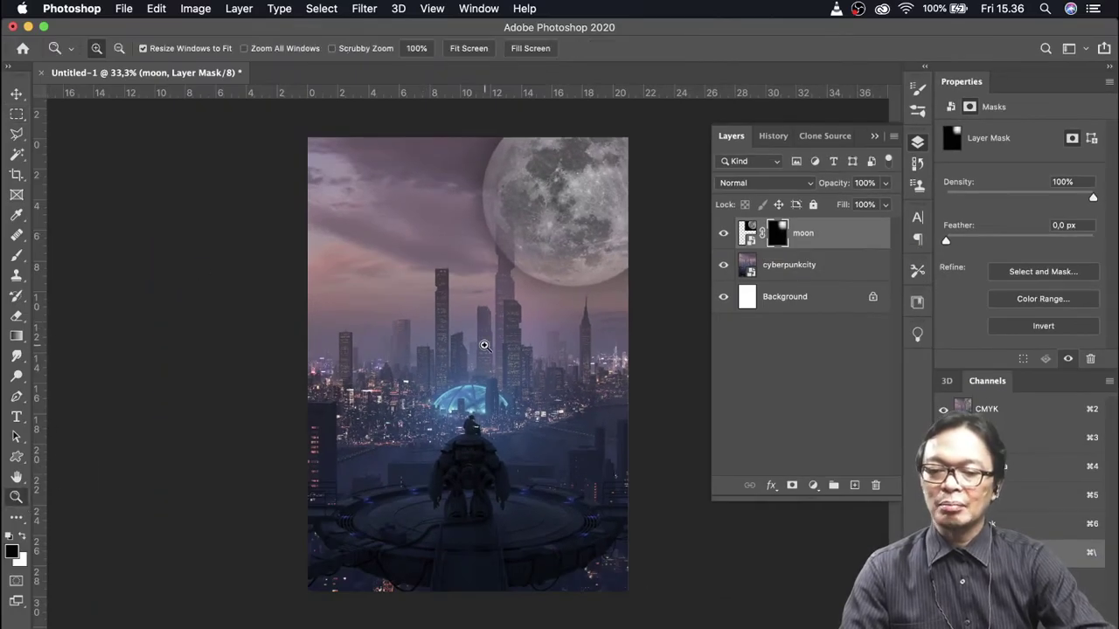
left_click(513, 239)
left_click(542, 240)
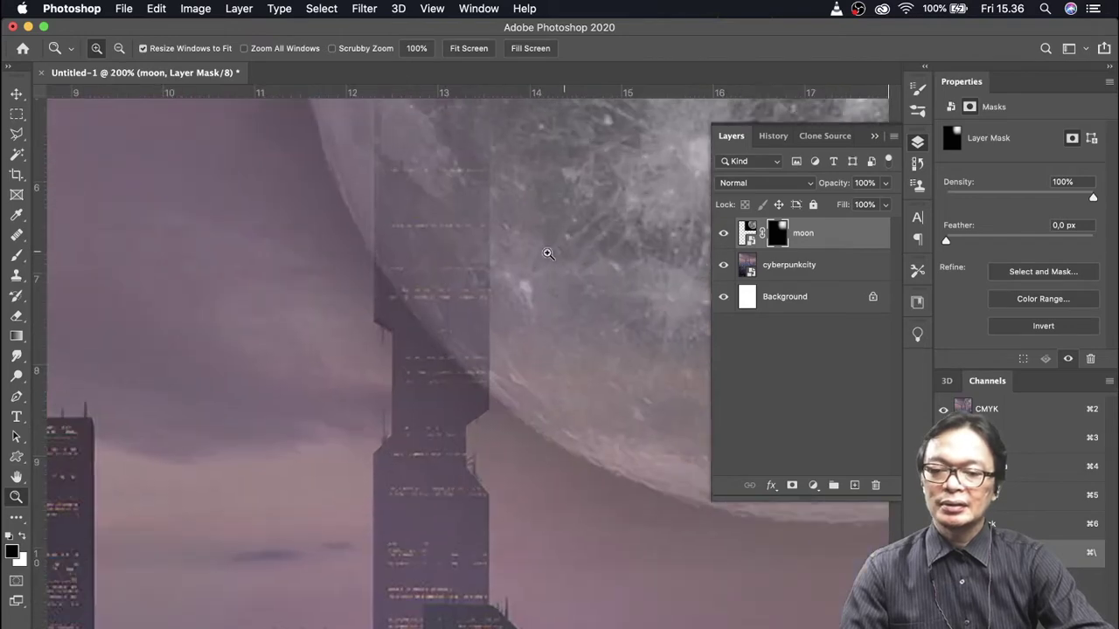
scroll(480, 211, "up", 2)
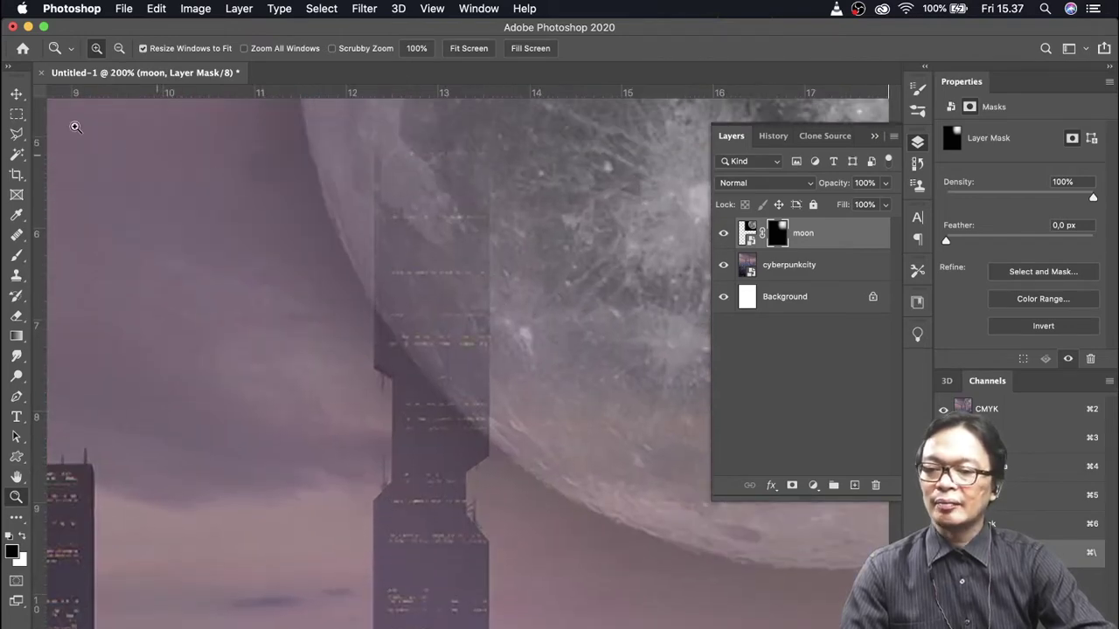
left_click(17, 115)
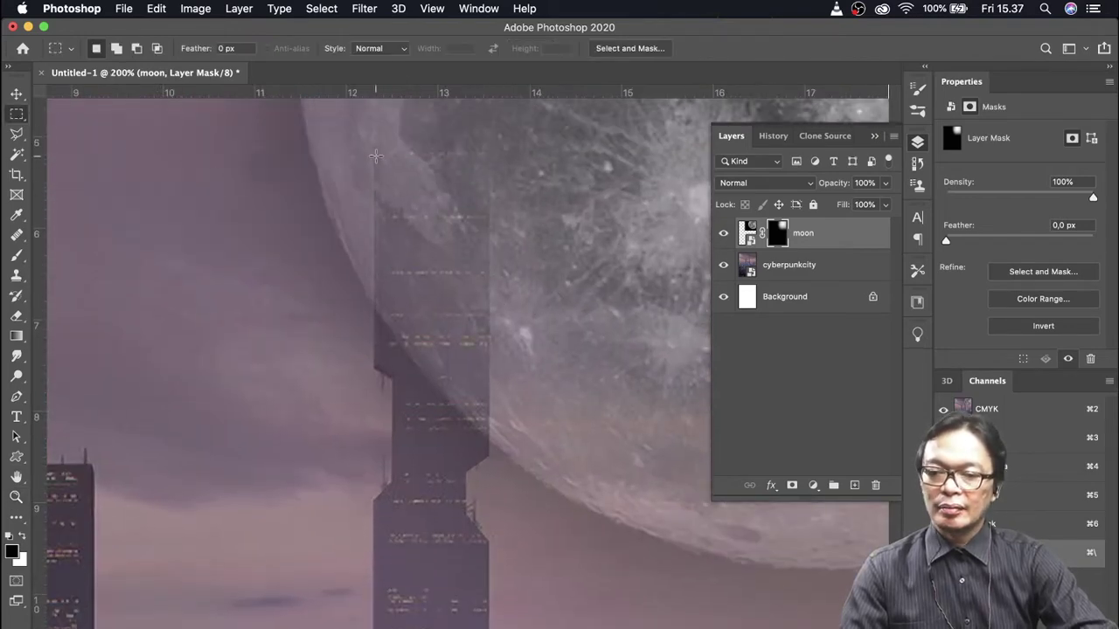
- Fill a rectangle over the tall tower's top with black on the moon mask
left_click_drag(376, 157, 491, 385)
left_click_drag(478, 340, 475, 341)
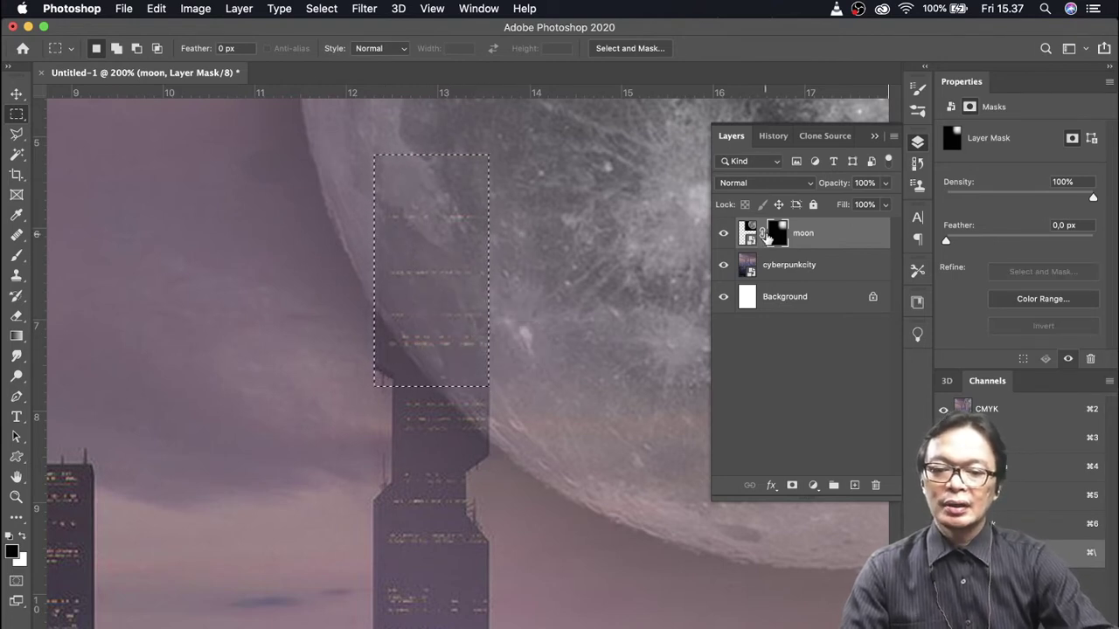
left_click(157, 8)
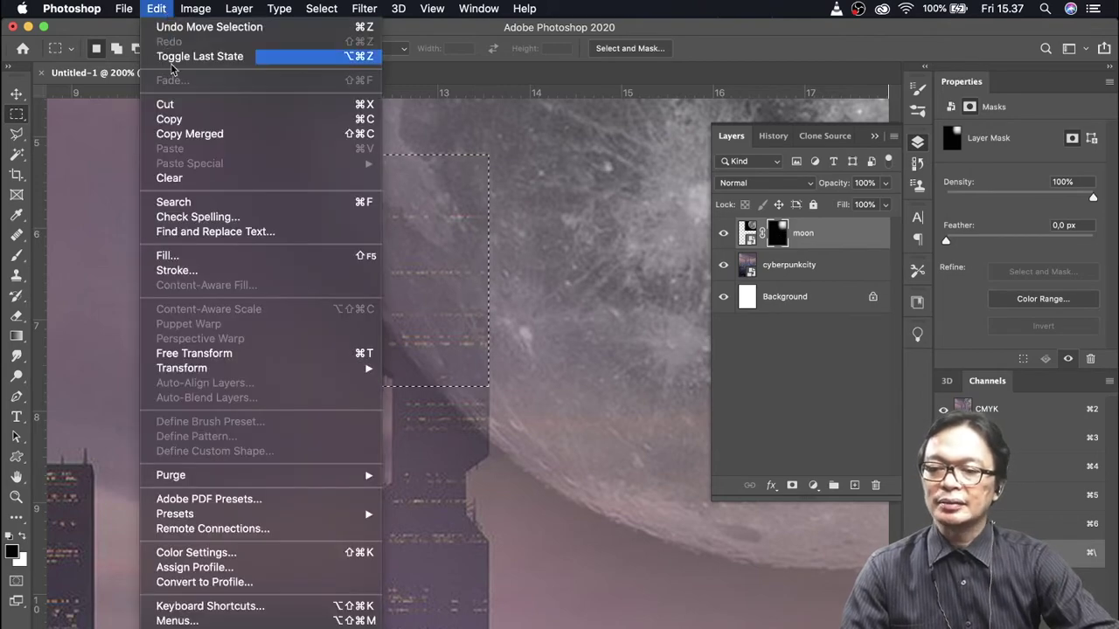
left_click(233, 255)
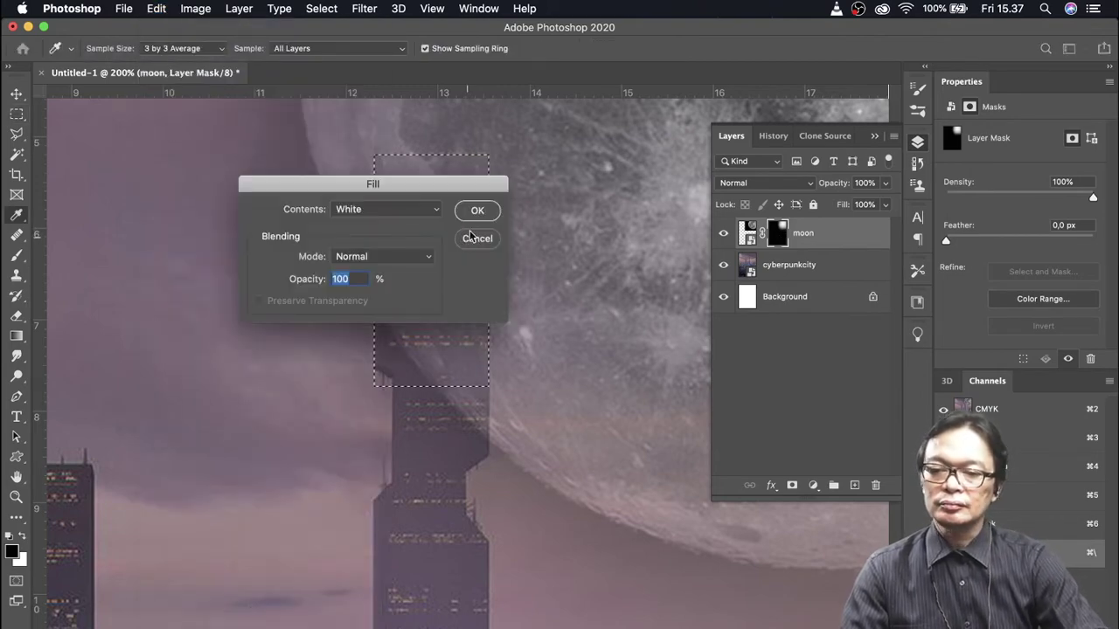
left_click(439, 211)
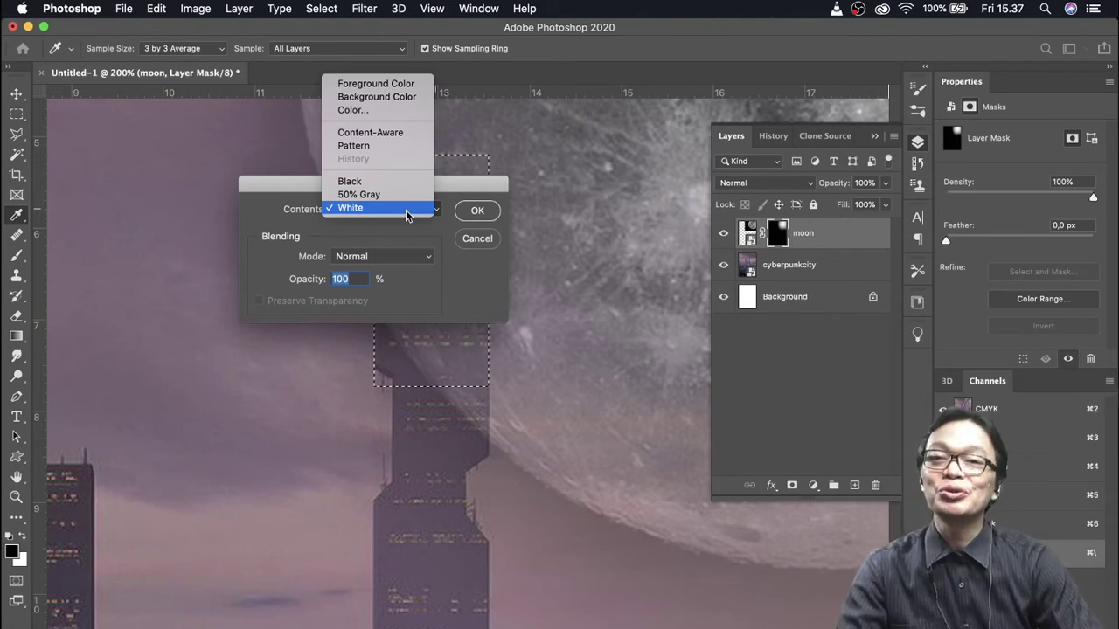
left_click(393, 181)
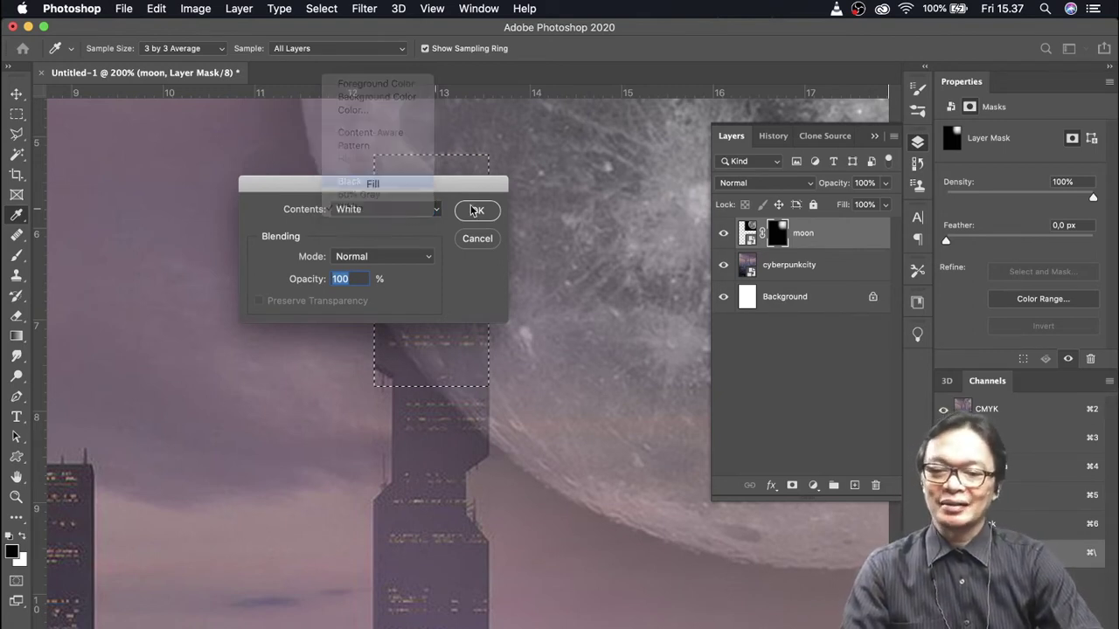
left_click(477, 211)
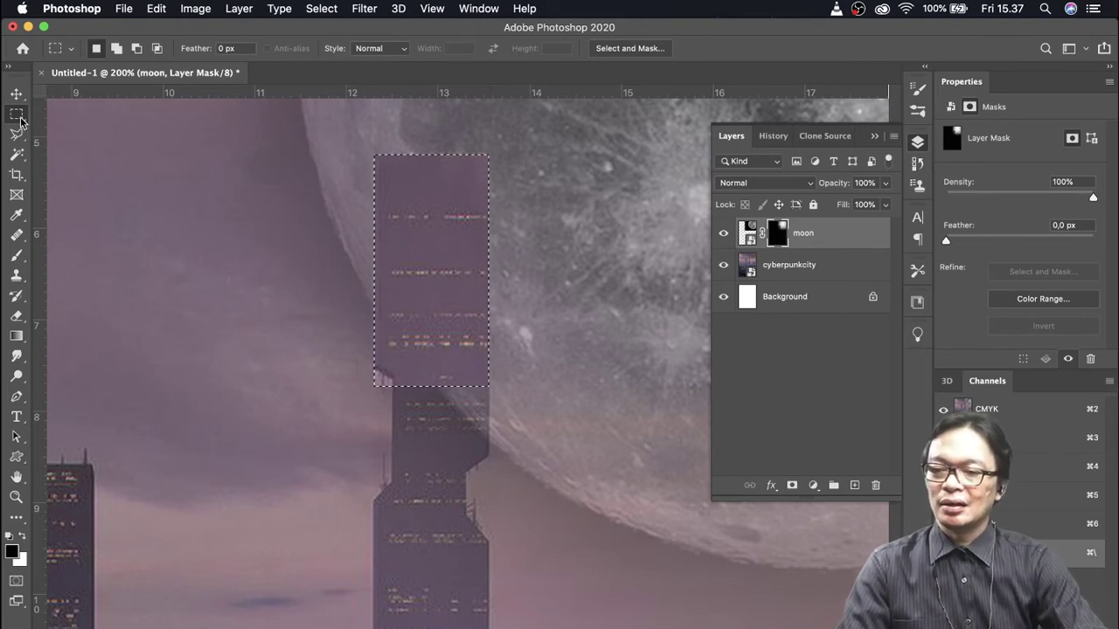
- Deselect, then paint black on the moon mask with a smaller brush along the tower's right edge
key("ctrl+d")
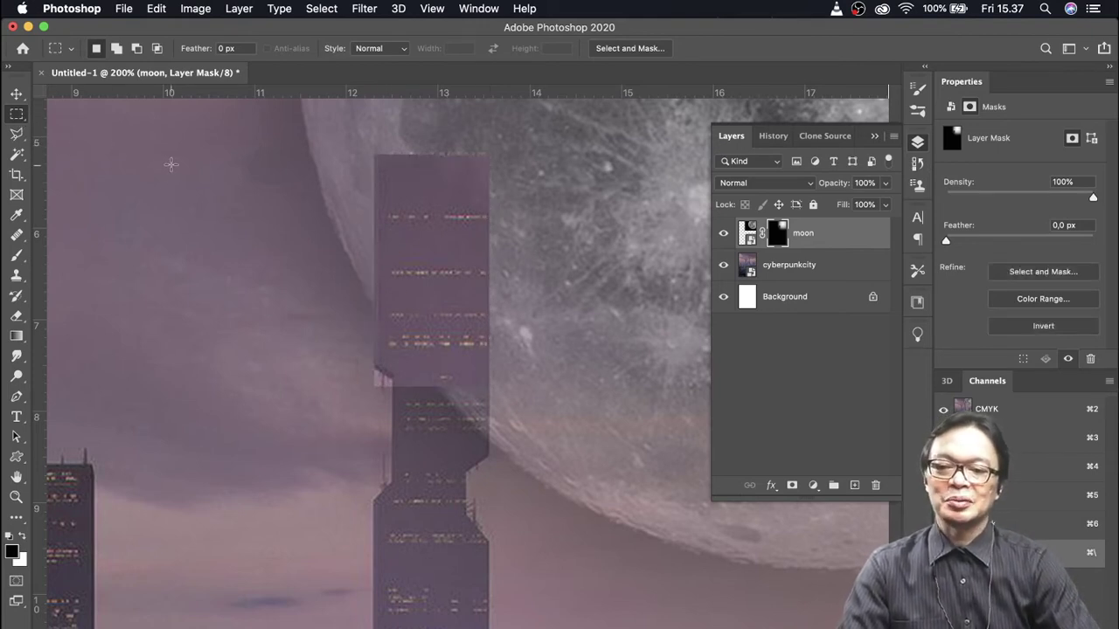
scroll(288, 179, "down", 1)
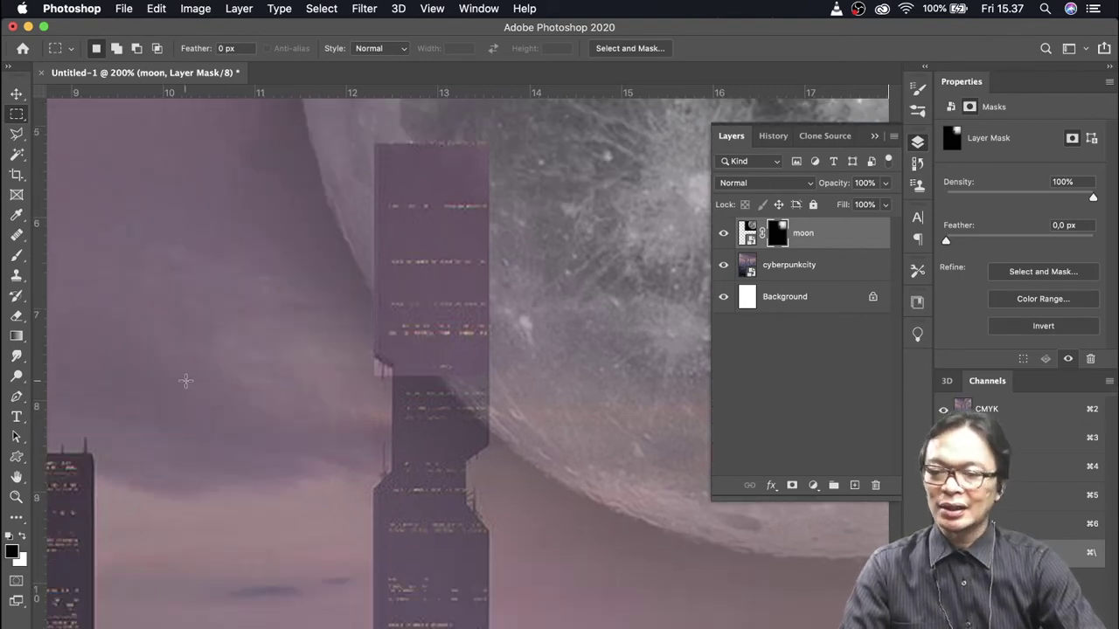
left_click(16, 255)
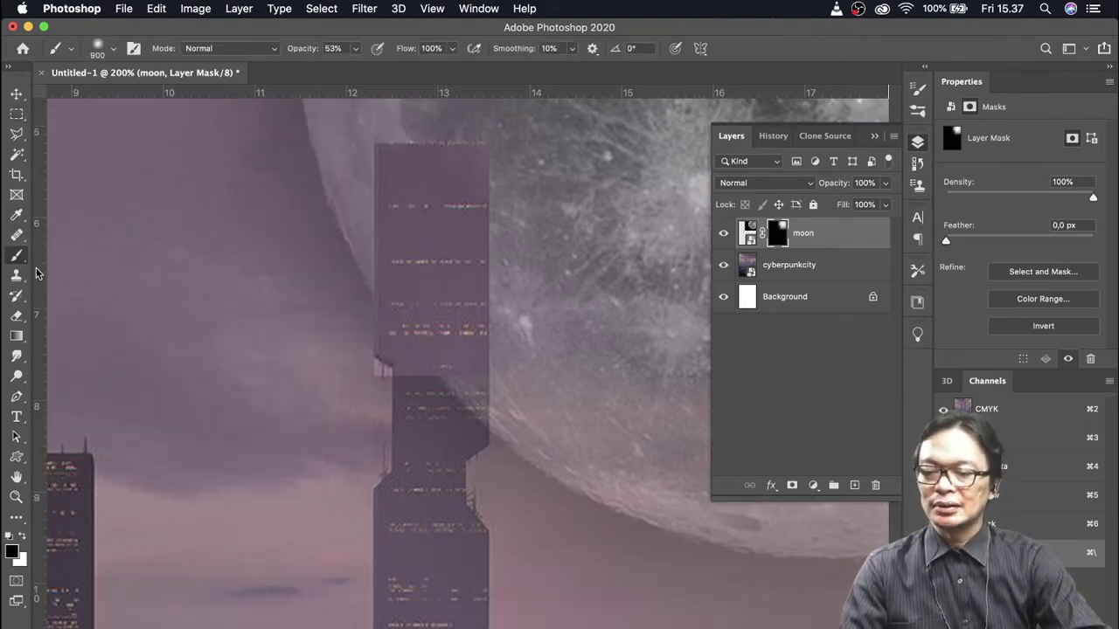
key("bracketleft")
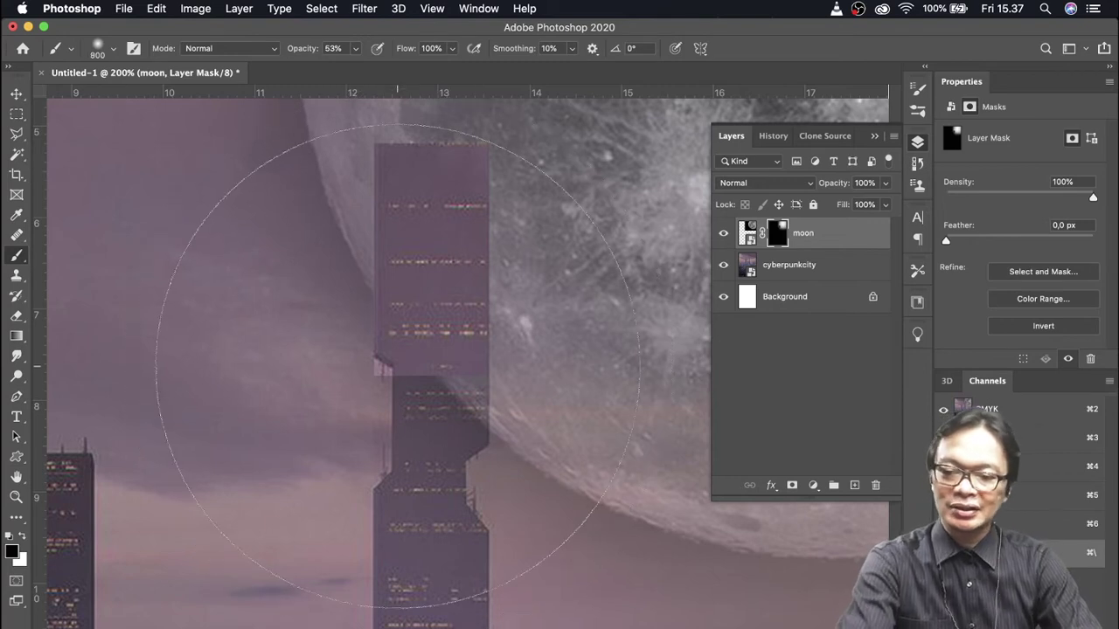
key("bracketleft")
key("bracketleft")
key("bracketleft")
key("bracketleft")
key("bracketleft")
key("bracketleft")
key("bracketleft")
key("bracketleft")
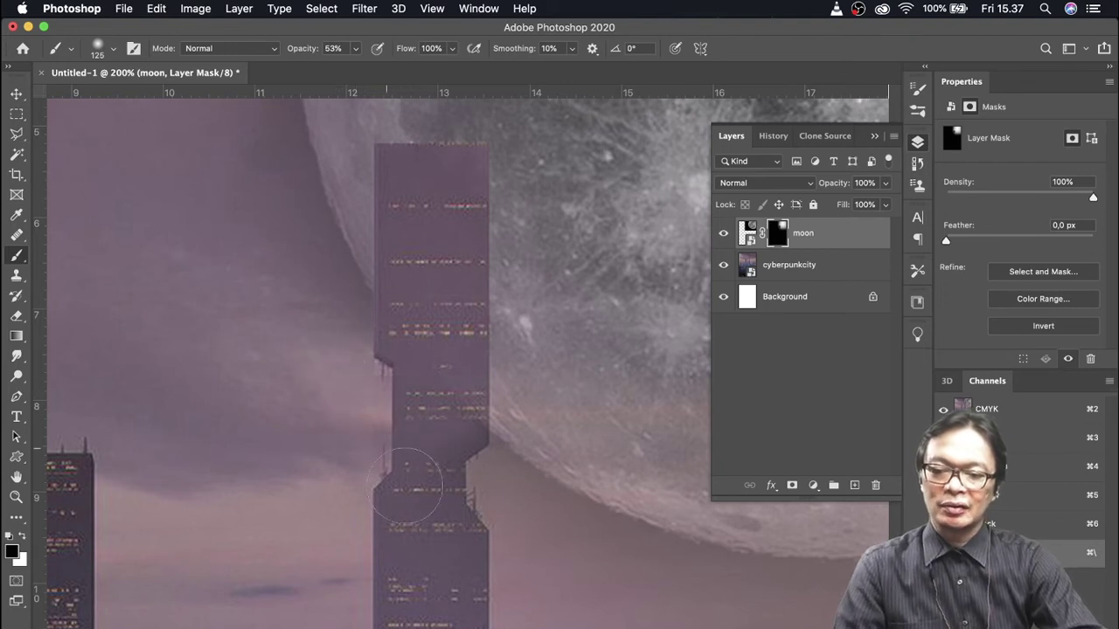
left_click_drag(408, 485, 499, 529)
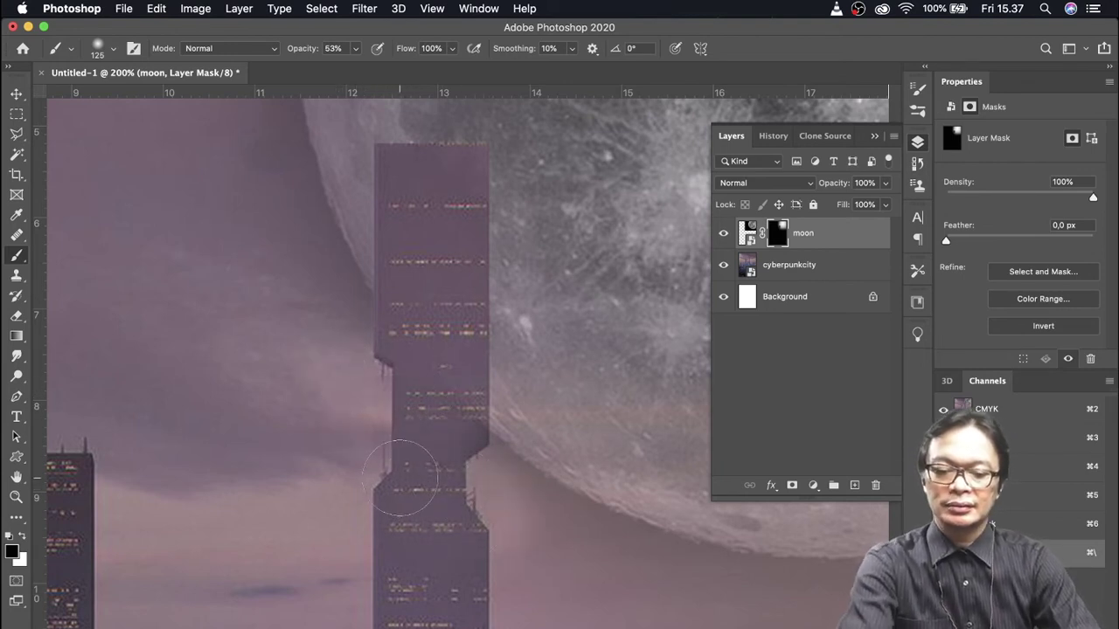
key("bracketright")
key("bracketright")
key("bracketright")
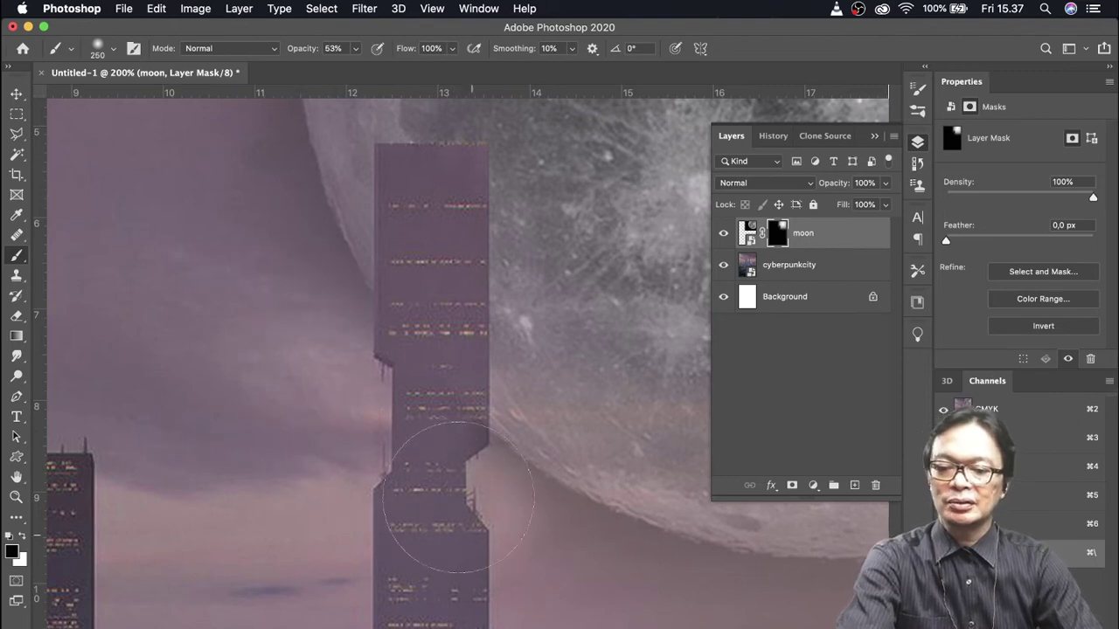
scroll(383, 326, "up", 3)
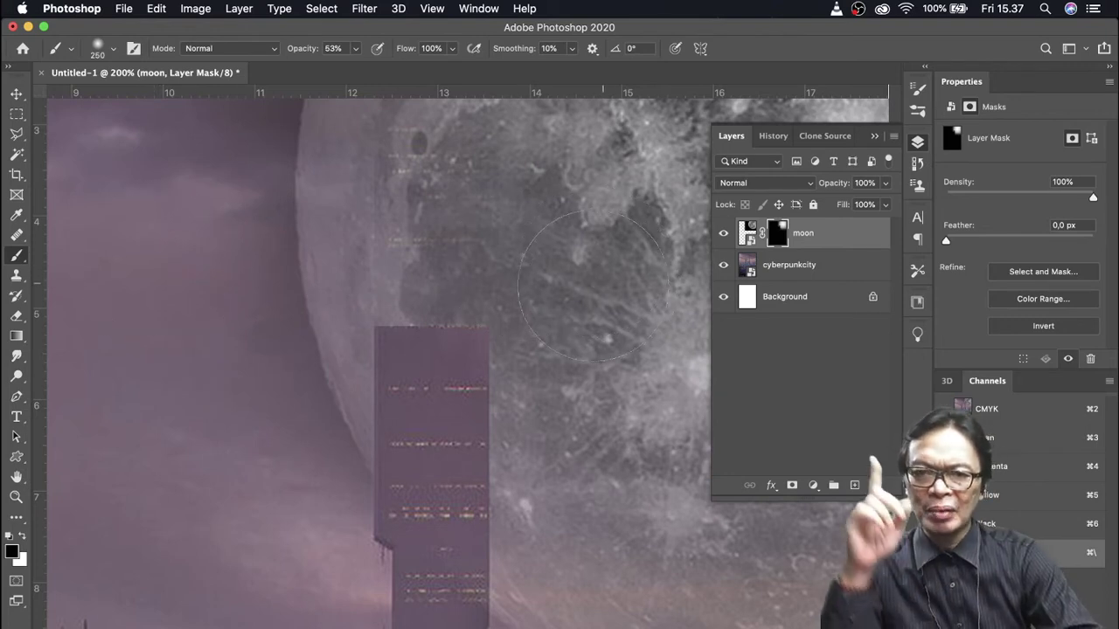
- Drop the moon layer's opacity to 34% so the tower shows through
left_click(885, 187)
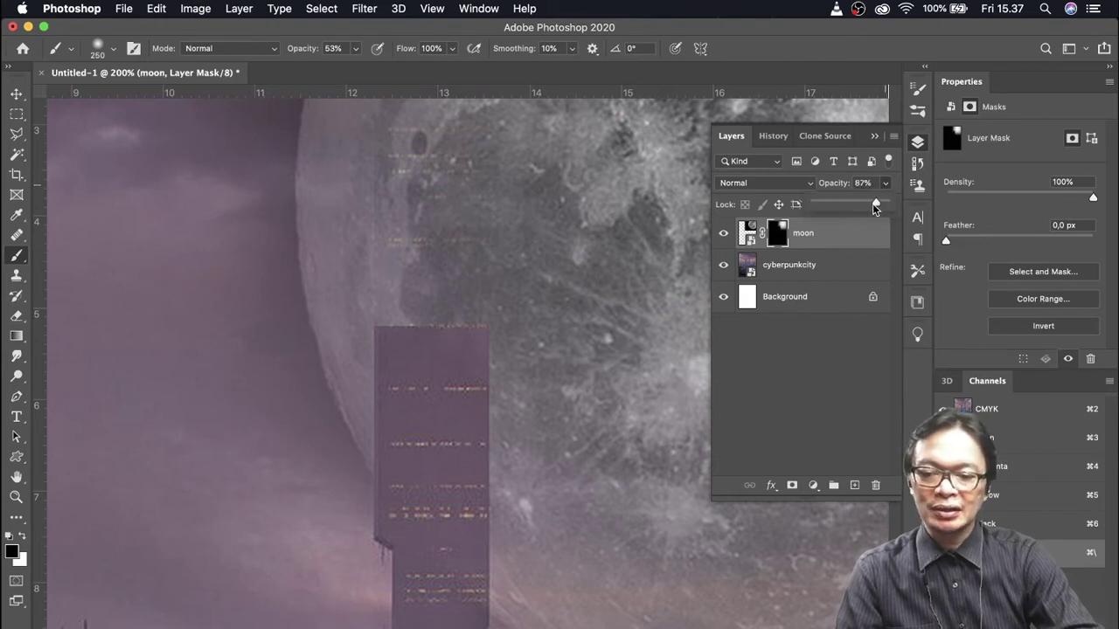
left_click_drag(872, 204, 794, 218)
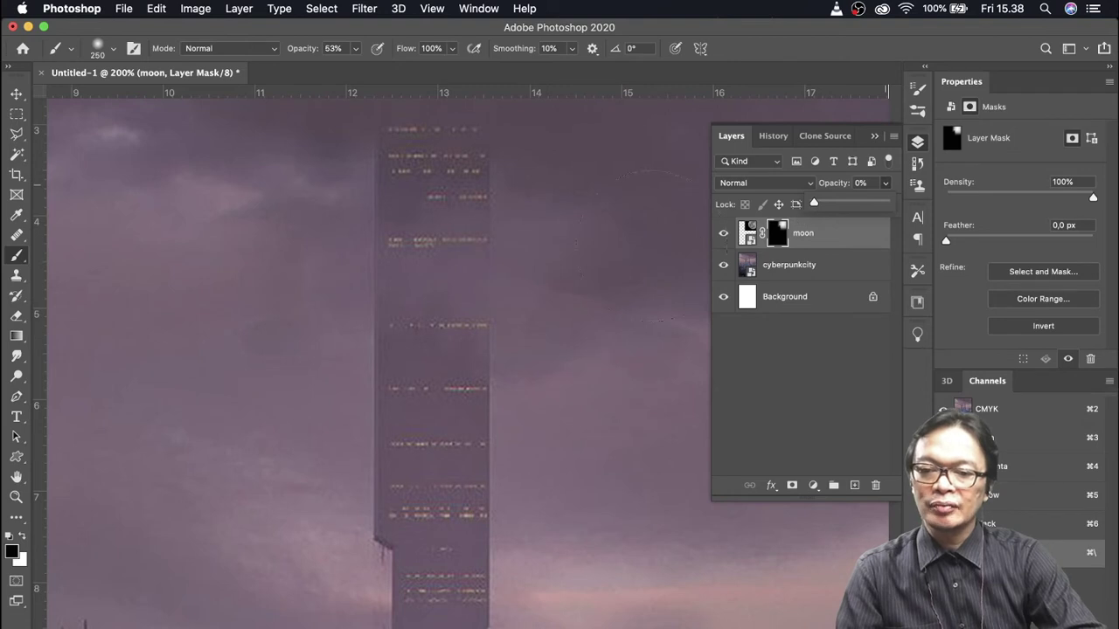
scroll(651, 241, "up", 5)
scroll(649, 245, "down", 1)
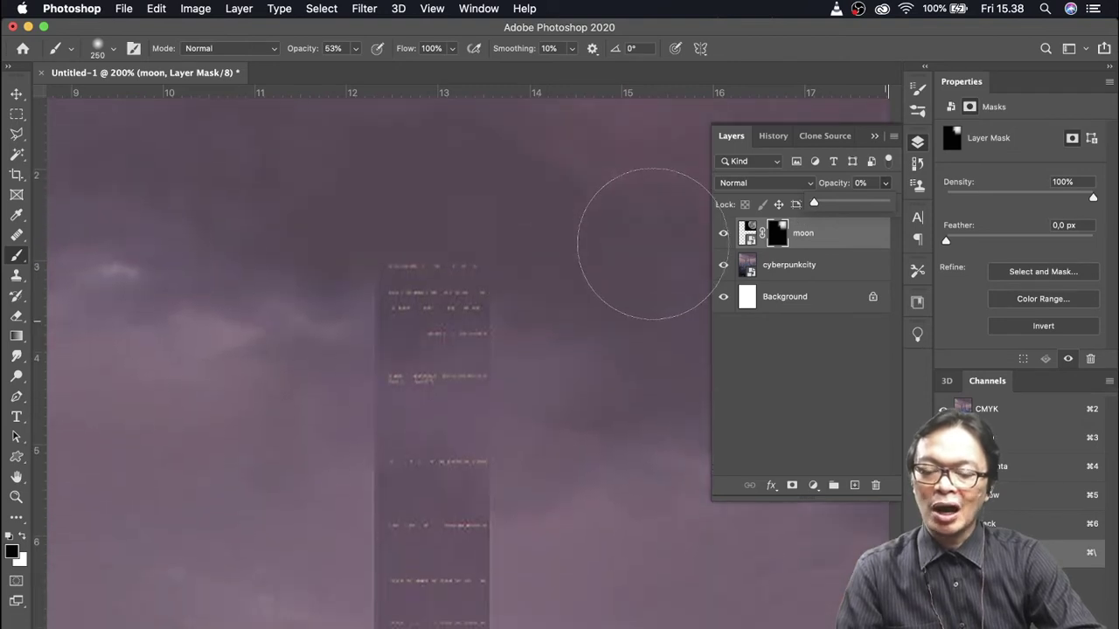
scroll(650, 243, "down", 1)
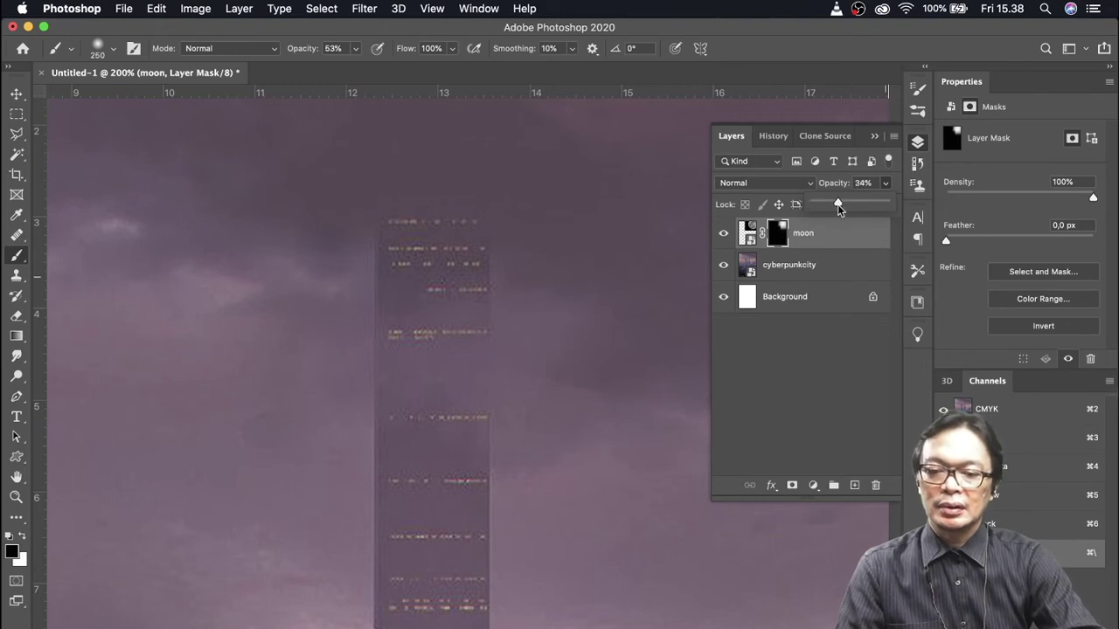
left_click(17, 114)
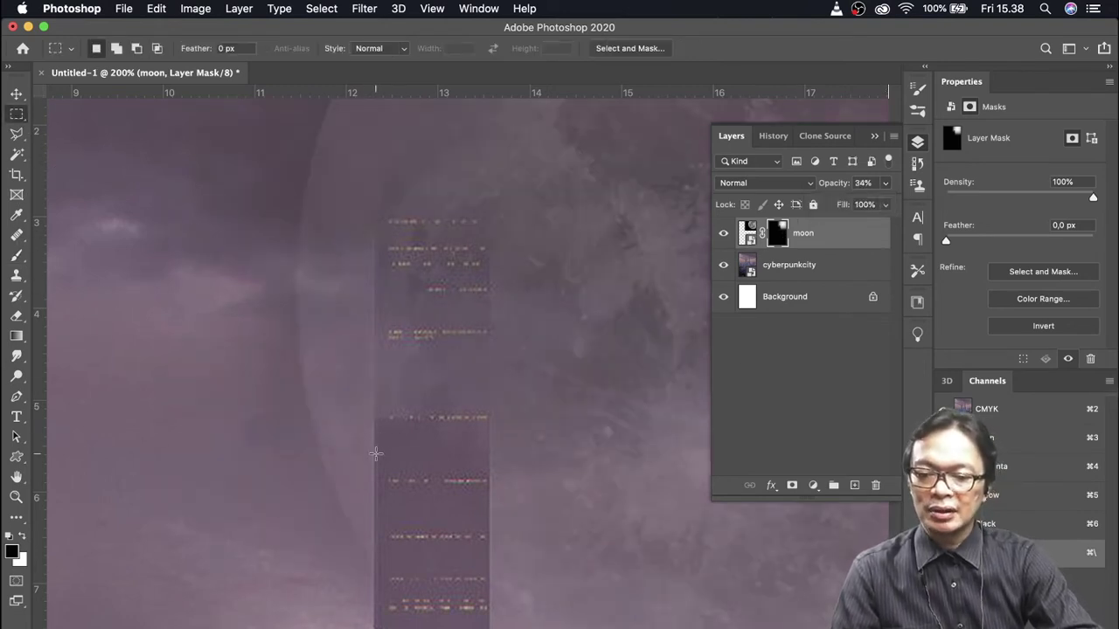
- Fill a rectangle over the upper tower with black on the moon mask, then deselect
left_click_drag(375, 458, 491, 205)
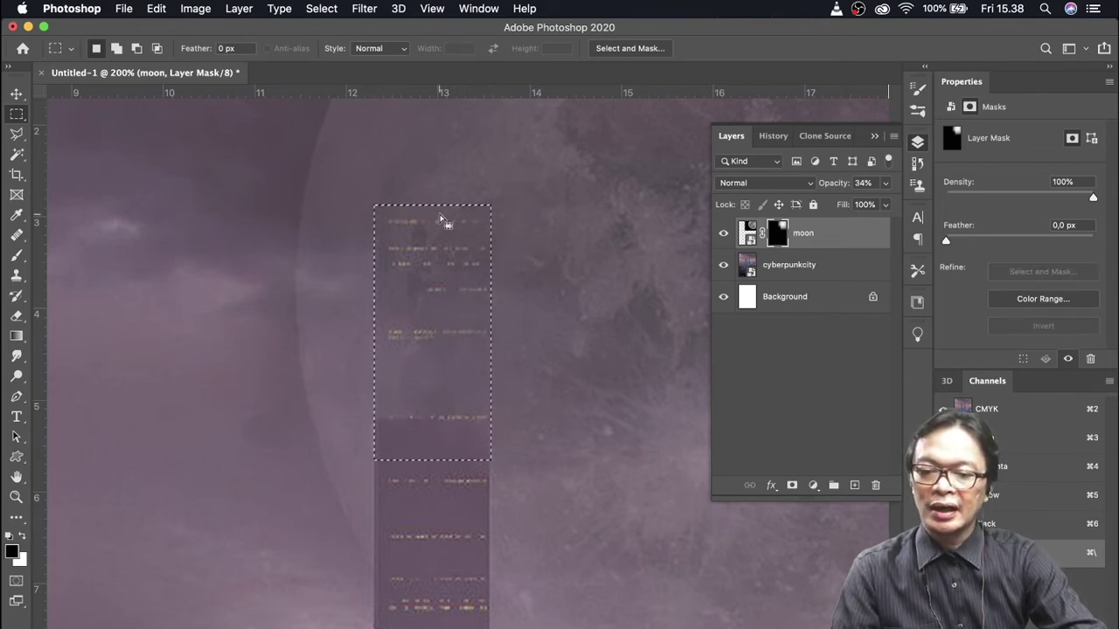
left_click(155, 9)
left_click(198, 254)
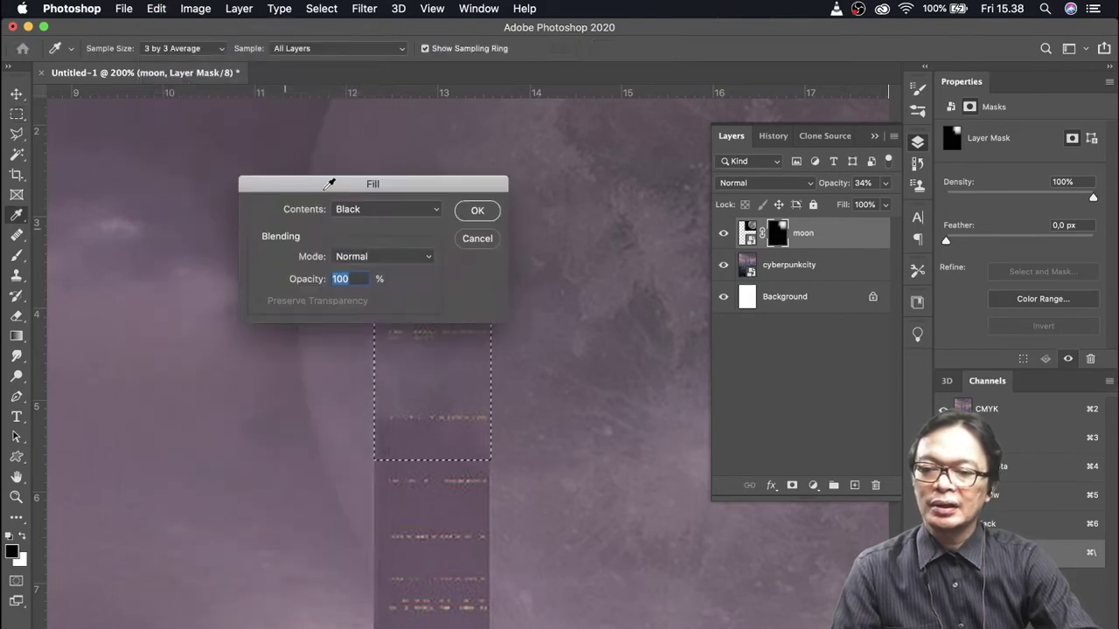
left_click(478, 214)
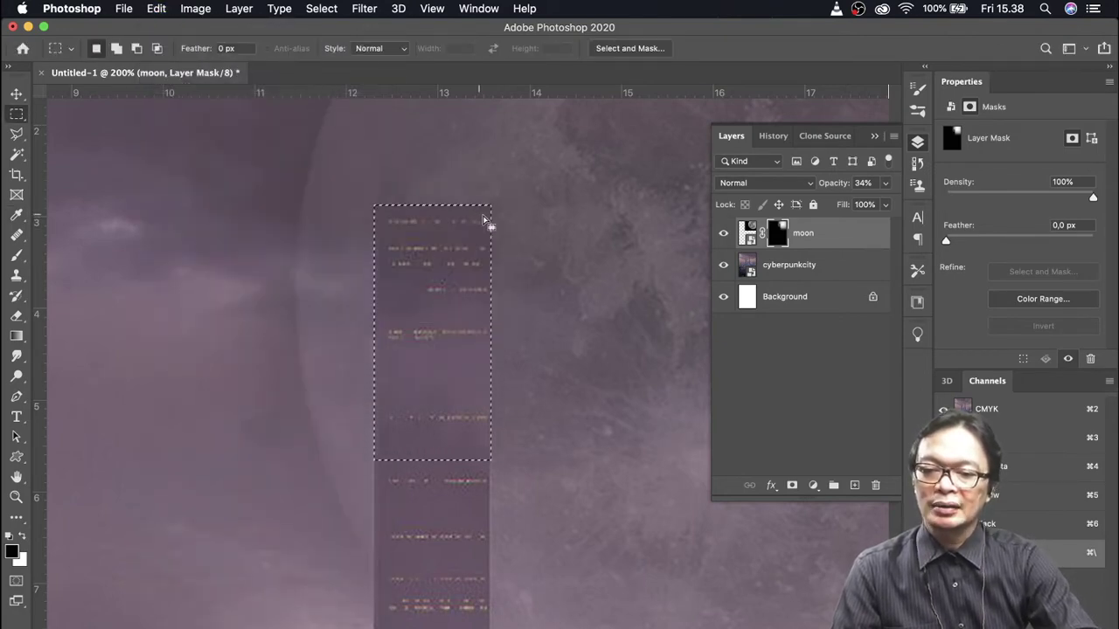
key("super+d")
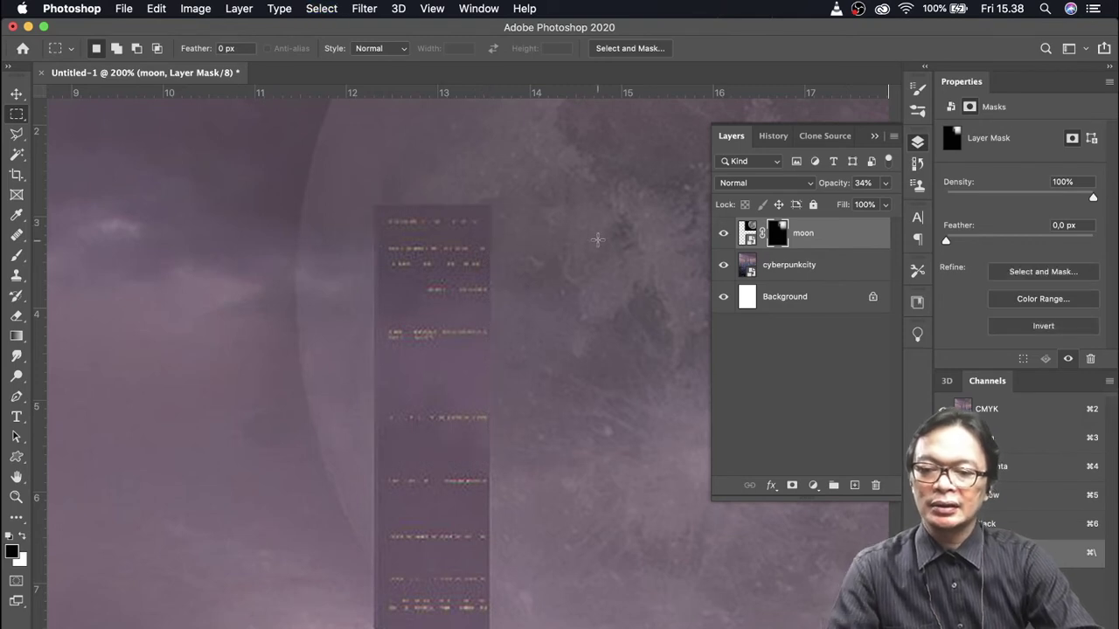
- Return the moon layer's opacity to 100%
left_click(886, 184)
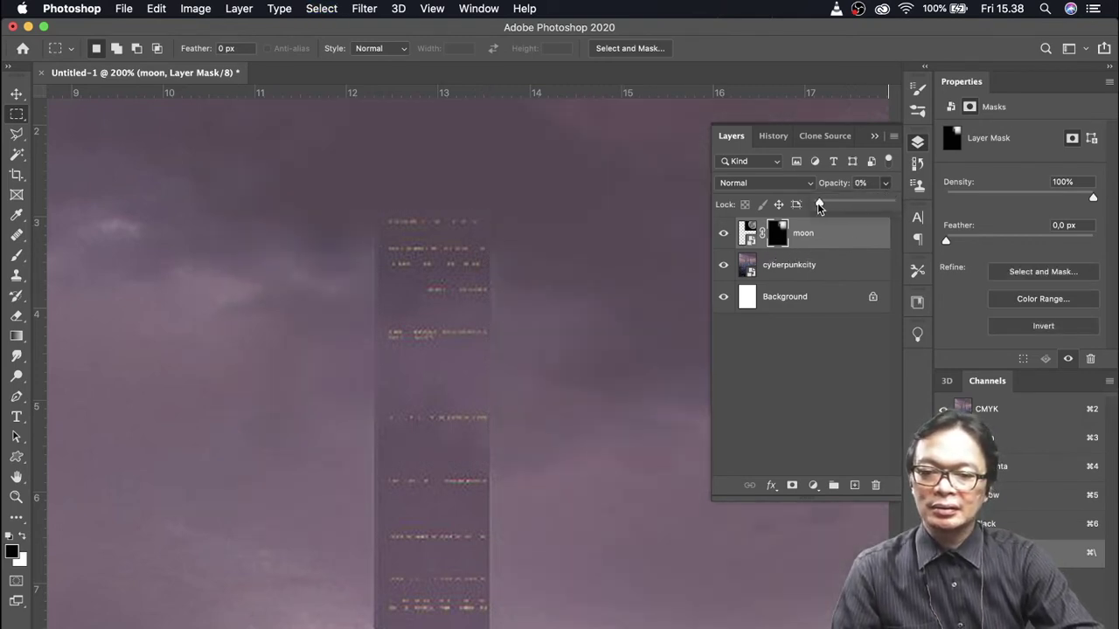
left_click_drag(842, 204, 890, 202)
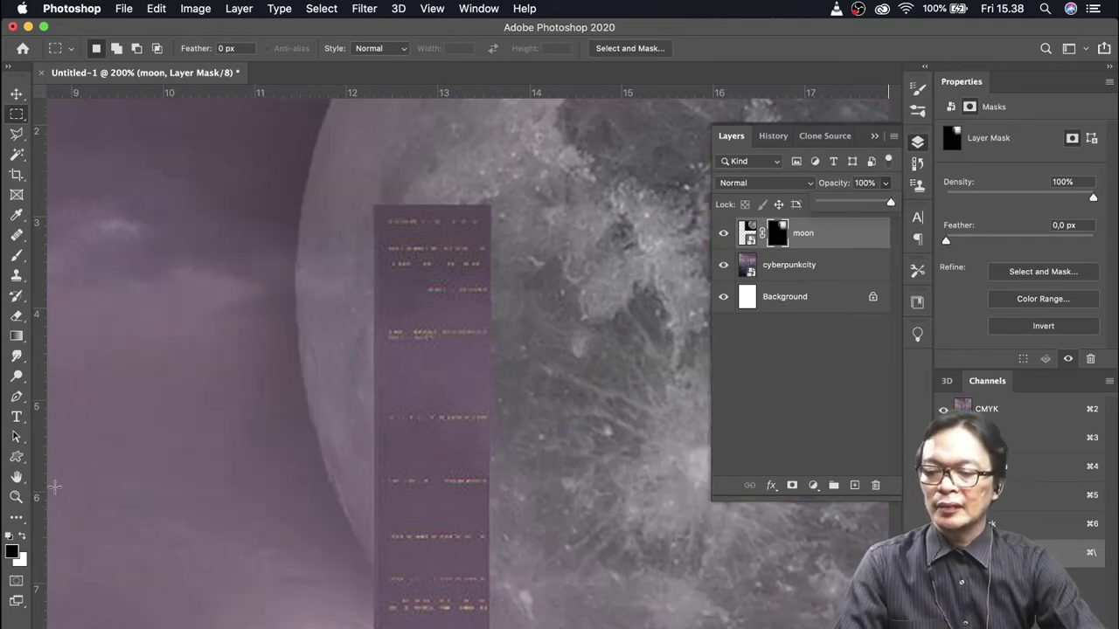
left_click(16, 497)
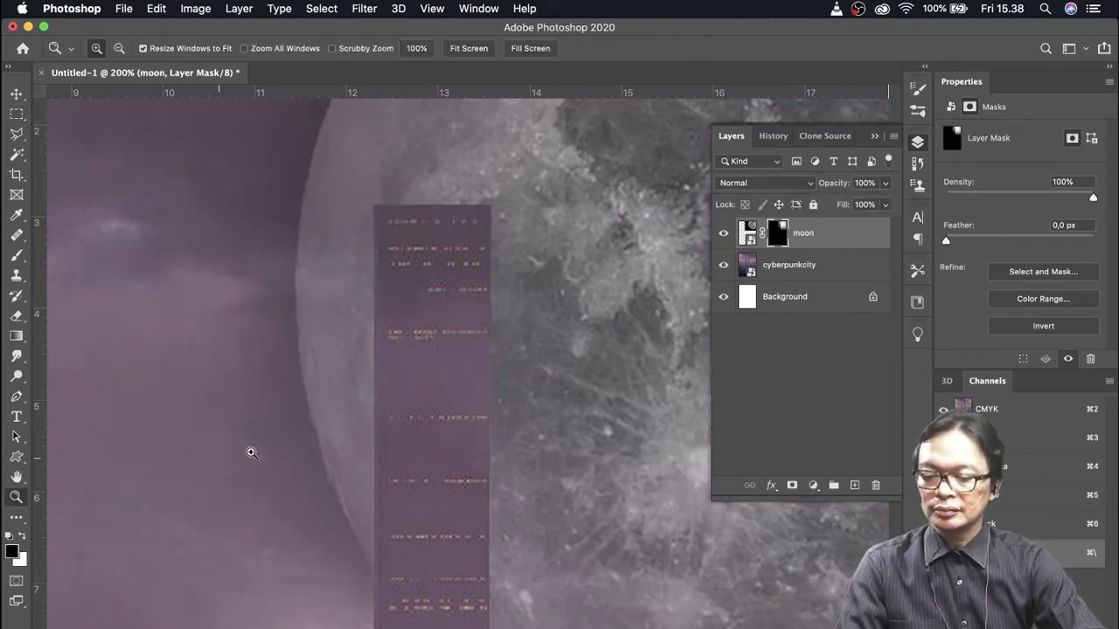
right_click(375, 397)
- Fit the whole composite on screen using the Zoom tool's Fit on Screen preset
left_click(419, 403)
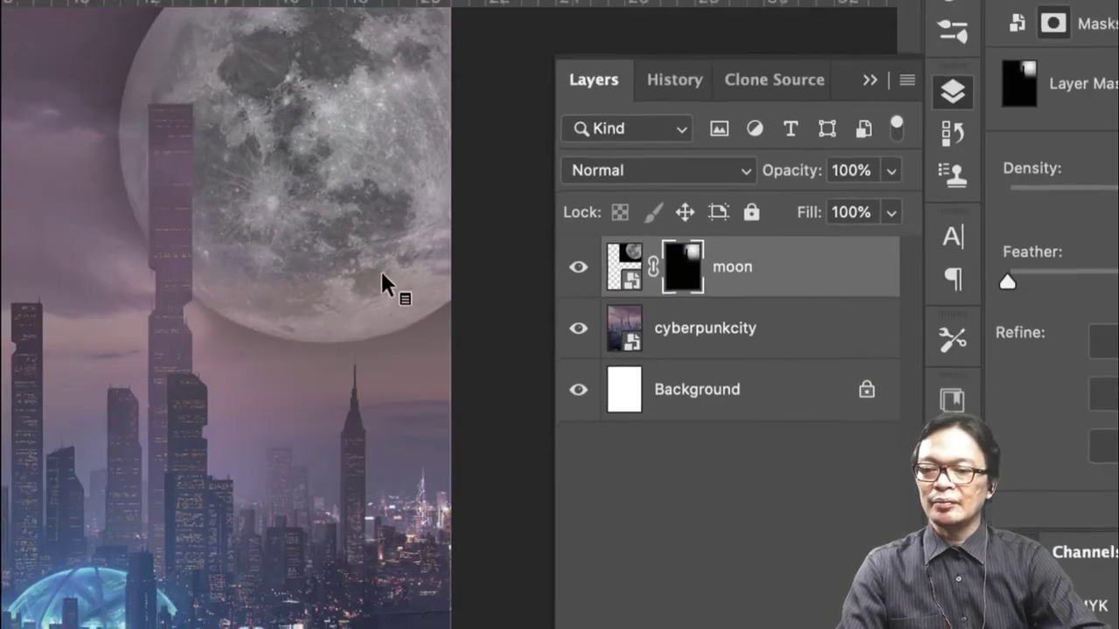
key("z")
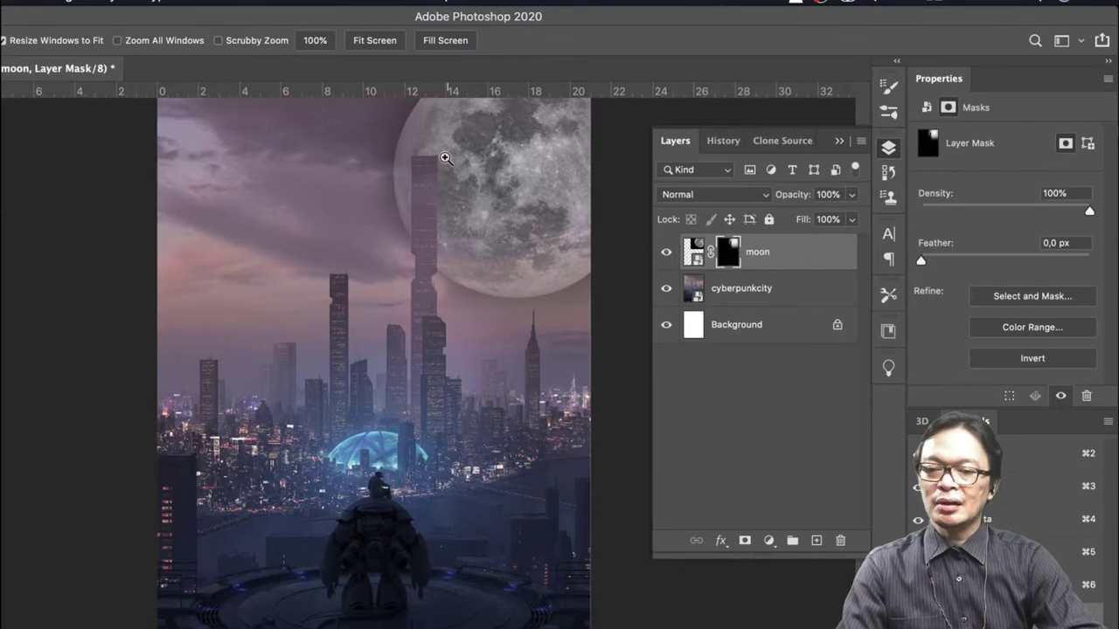
scroll(425, 183, "up", 5)
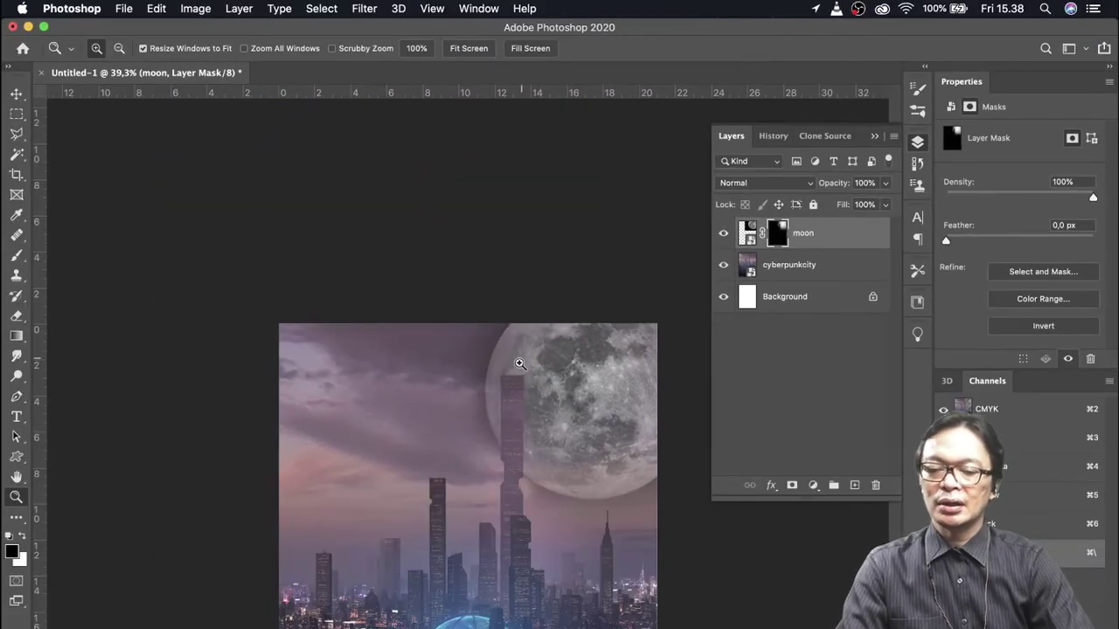
scroll(520, 364, "down", 5)
left_click(467, 51)
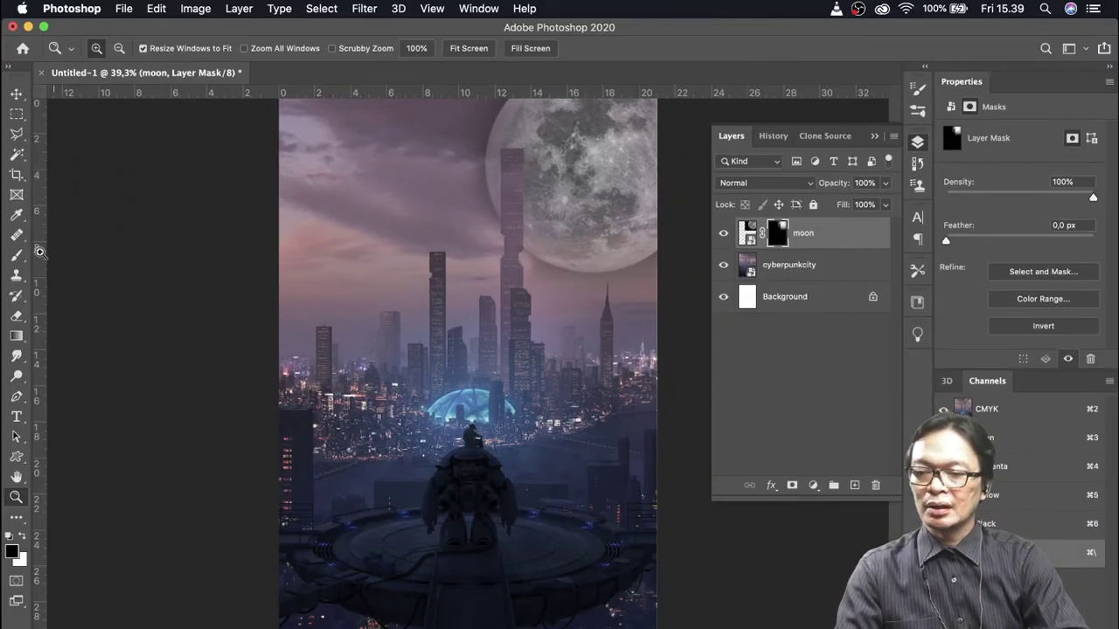
- Paint black on the moon mask above the tower top, its upper-left area and lower craters
left_click(29, 257)
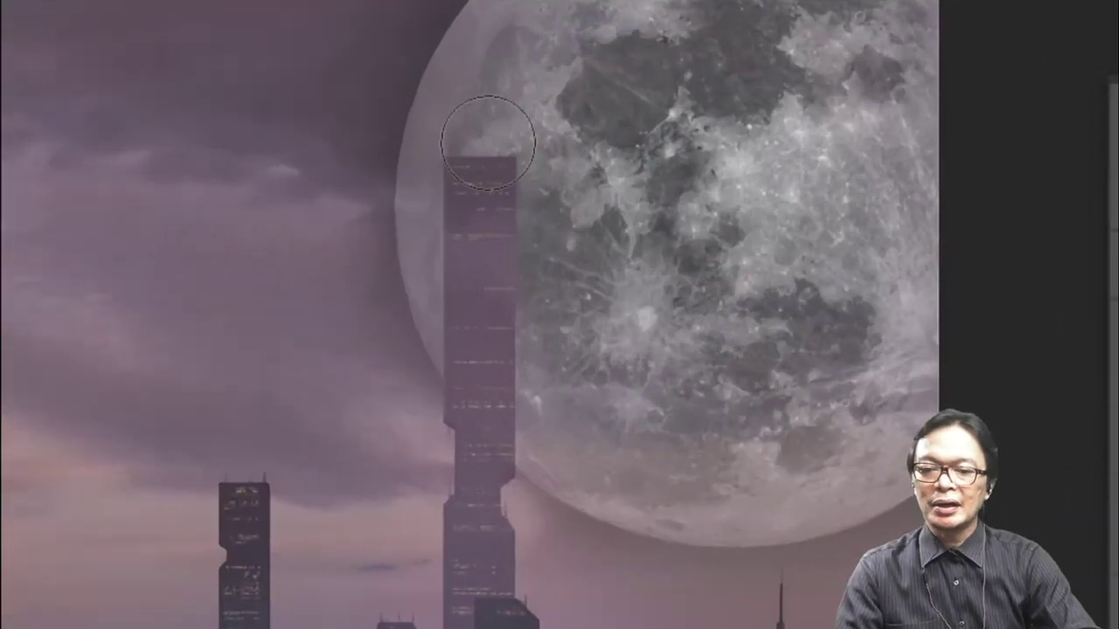
key("bracketleft")
key("bracketleft")
key("bracketleft")
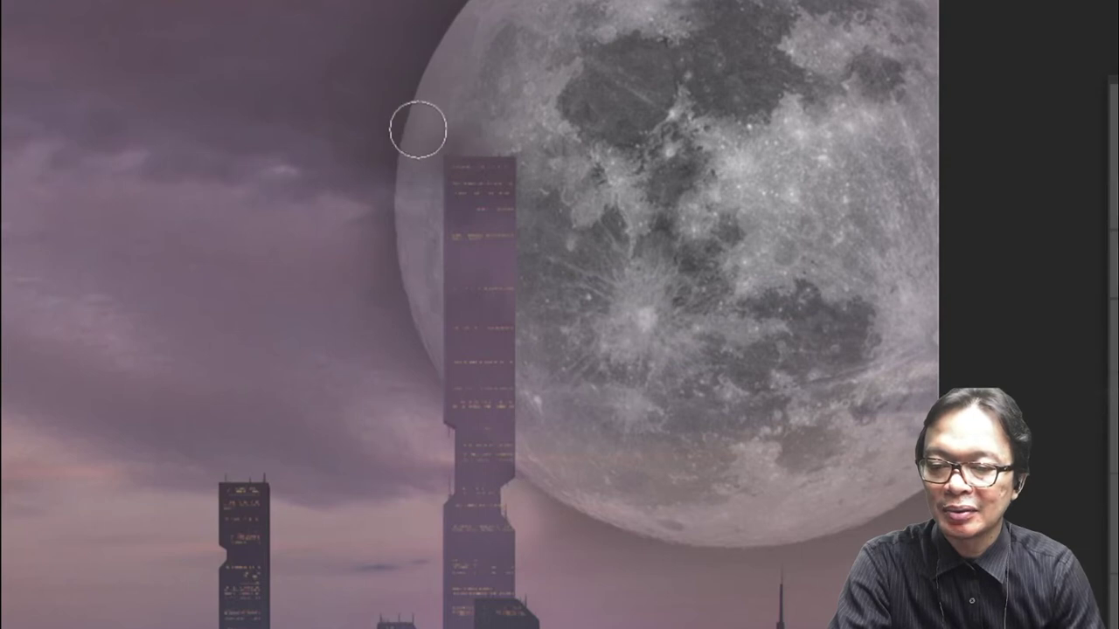
mouse_move(418, 130)
left_mouse_down()
mouse_move(525, 154)
mouse_move(632, 120)
mouse_move(628, 146)
mouse_move(540, 157)
mouse_move(502, 140)
mouse_move(533, 188)
mouse_move(623, 181)
left_mouse_up()
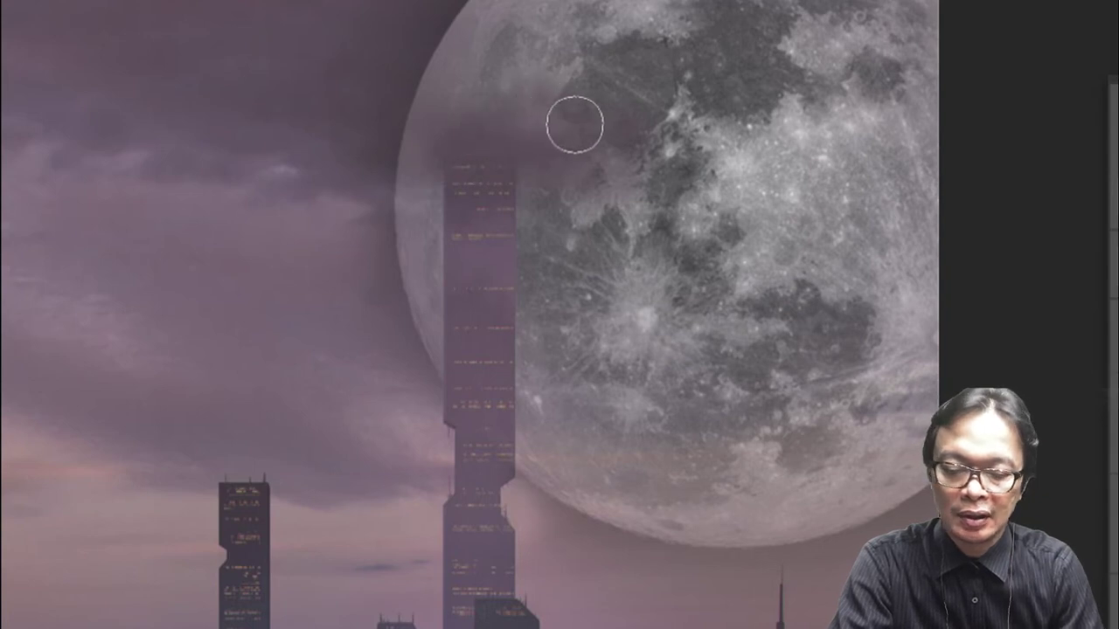
key("bracketright")
key("bracketright")
key("bracketright")
mouse_move(671, 133)
left_mouse_down()
mouse_move(711, 155)
mouse_move(575, 195)
mouse_move(544, 176)
mouse_move(659, 187)
mouse_move(744, 167)
mouse_move(740, 180)
left_mouse_up()
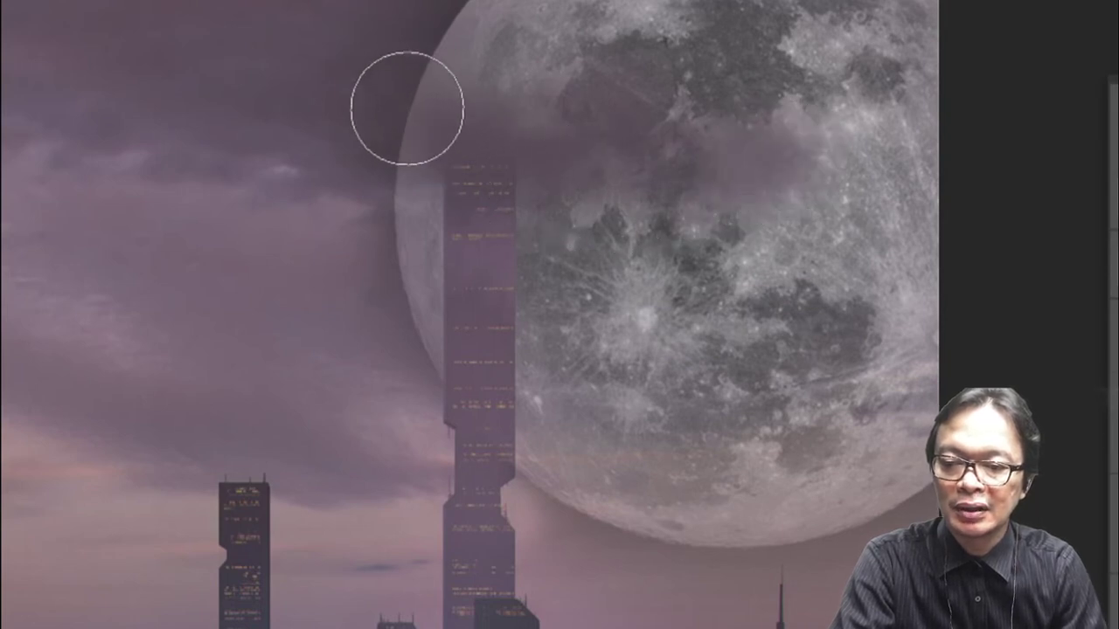
mouse_move(669, 369)
left_mouse_down()
mouse_move(741, 387)
mouse_move(724, 400)
mouse_move(655, 341)
mouse_move(813, 392)
mouse_move(891, 369)
left_mouse_up()
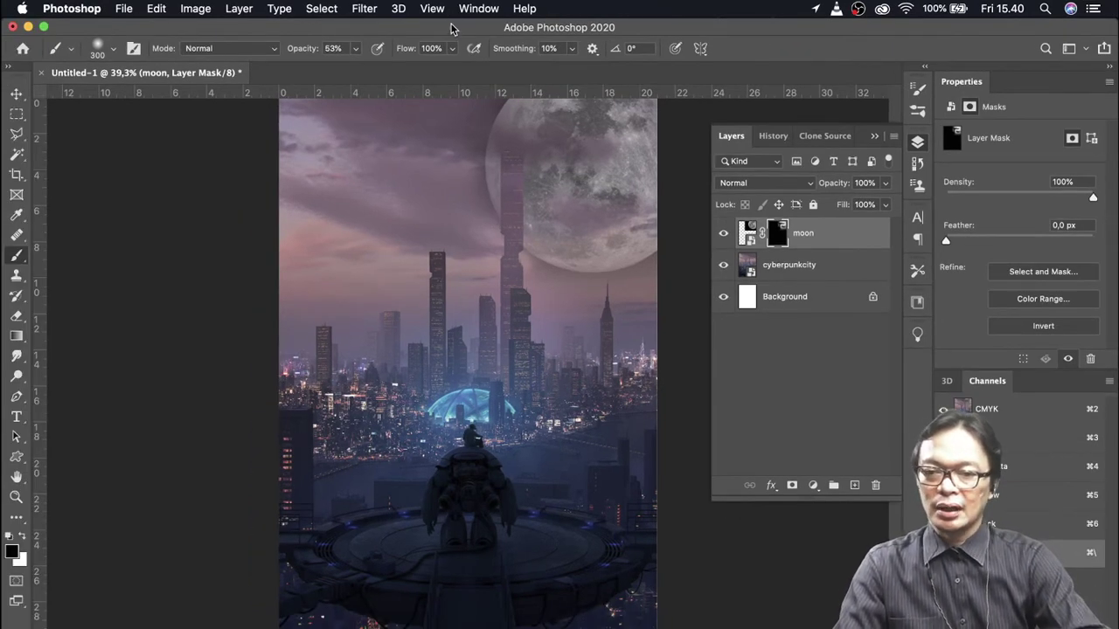
- Drag batman.jpg from the desktop into the composite as a new layer
left_click_drag(450, 29, 466, 125)
left_click(675, 62)
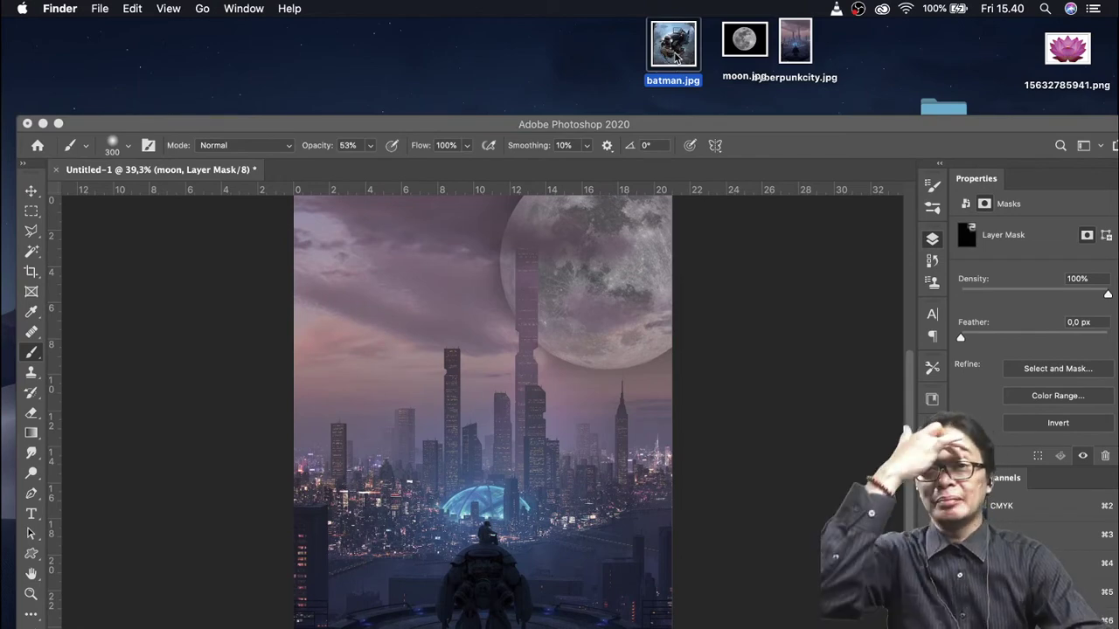
left_click_drag(682, 56, 494, 567)
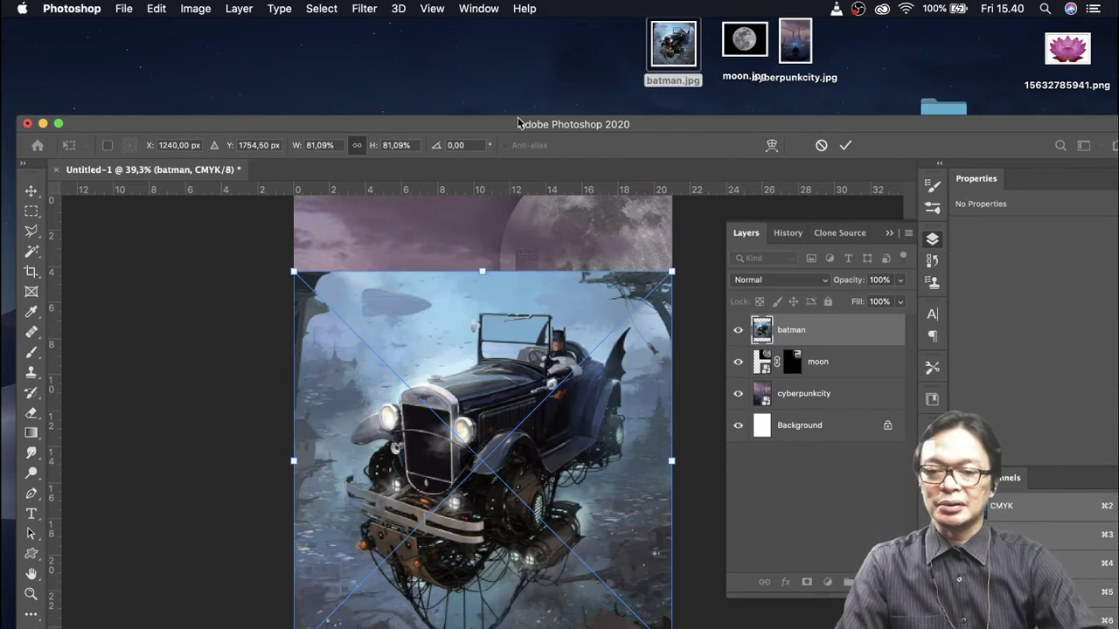
left_click_drag(521, 123, 542, 26)
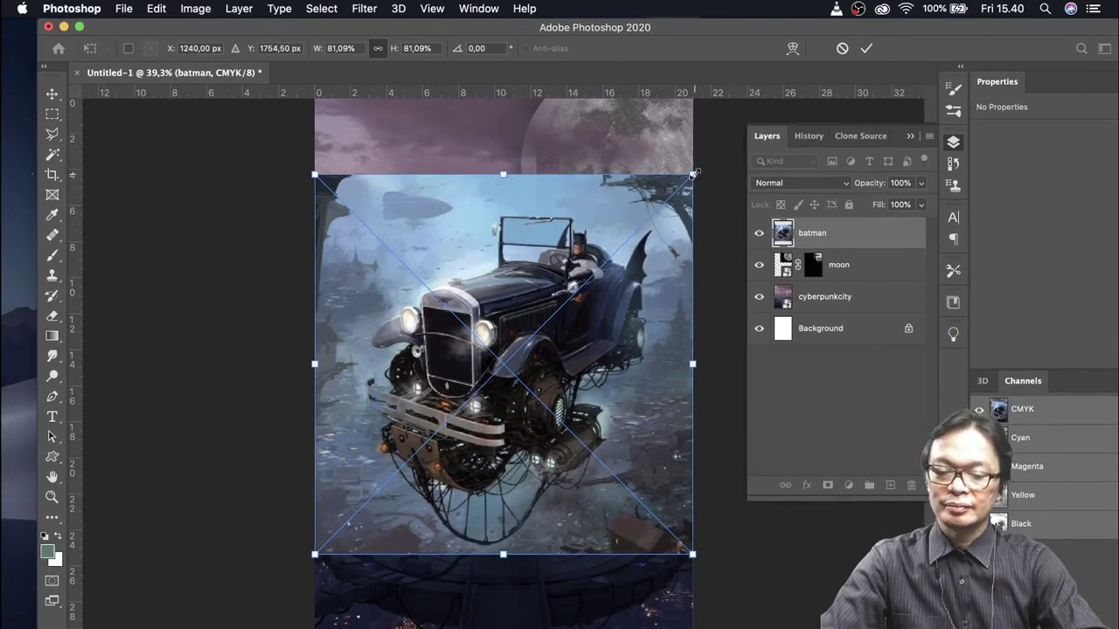
- Scale the batman image to about 57% and position it over the lower platform
mouse_move(691, 174)
left_mouse_down()
mouse_move(627, 287)
mouse_move(634, 267)
left_mouse_up()
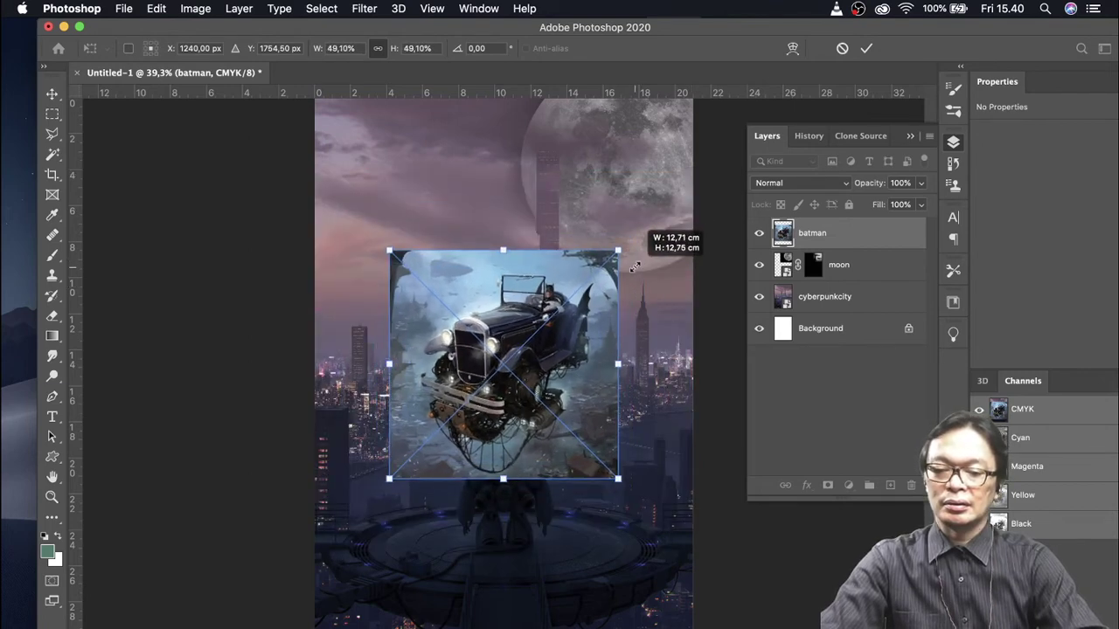
left_click_drag(561, 360, 560, 461)
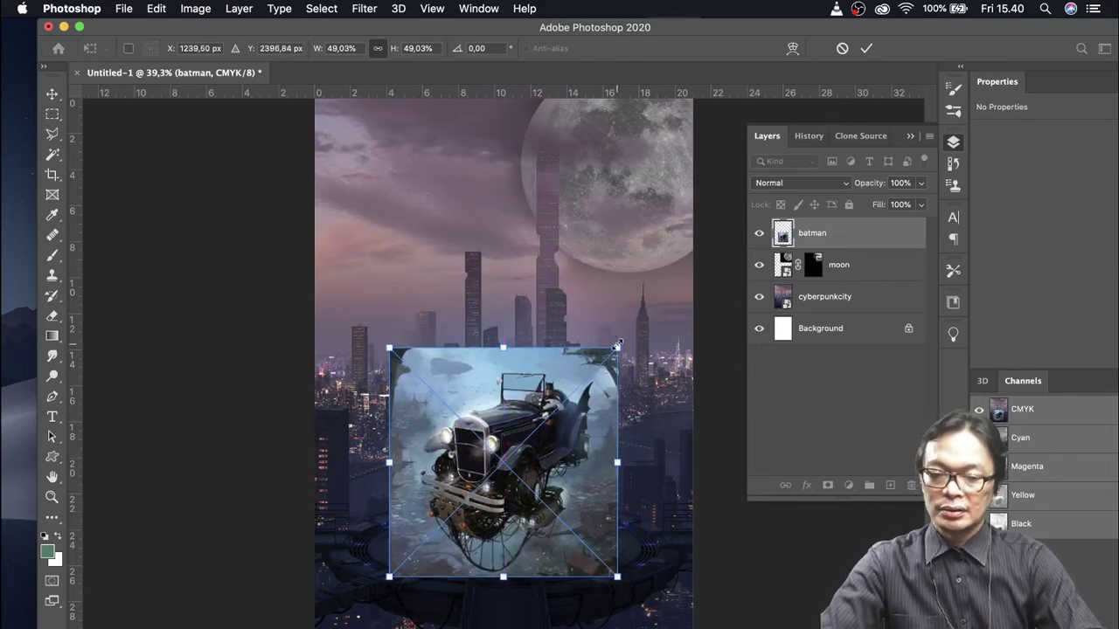
left_click_drag(617, 345, 636, 327)
left_click_drag(600, 397, 597, 416)
- Commit the transform, zoom in on the car, and trace a Magnetic Lasso outline around it
key("Return")
key("b")
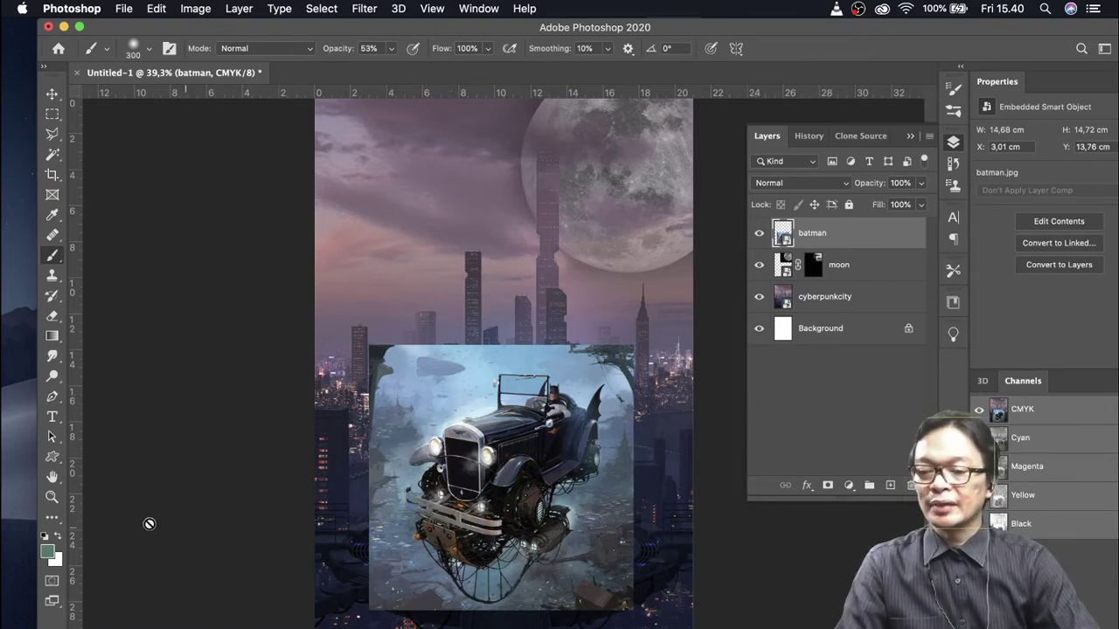
left_click(51, 497)
left_click(497, 566)
left_click(516, 527)
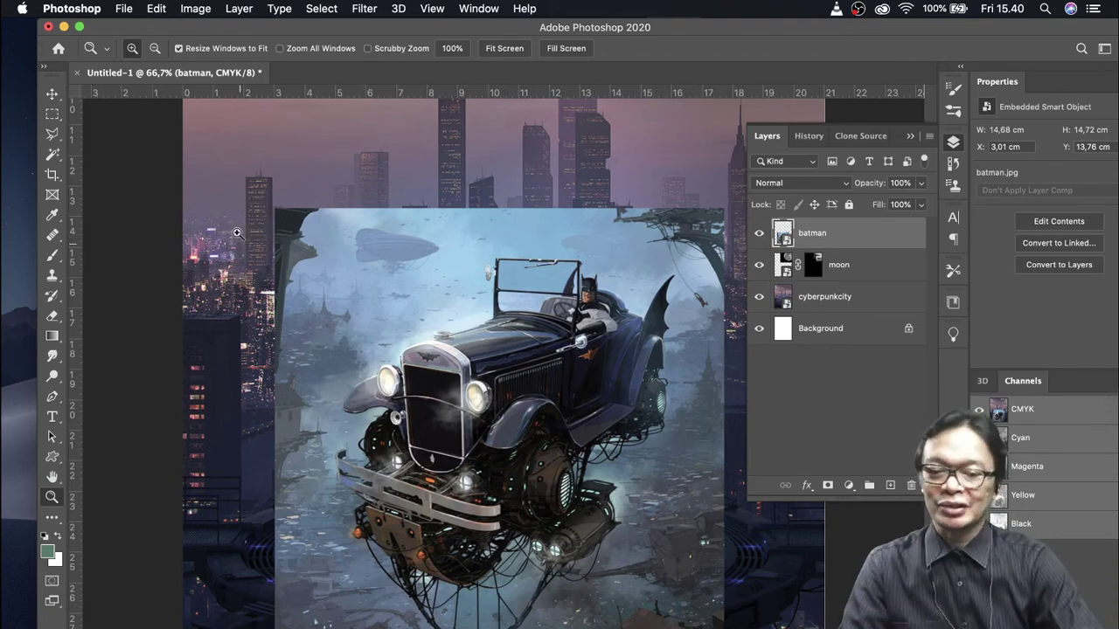
left_click(52, 134)
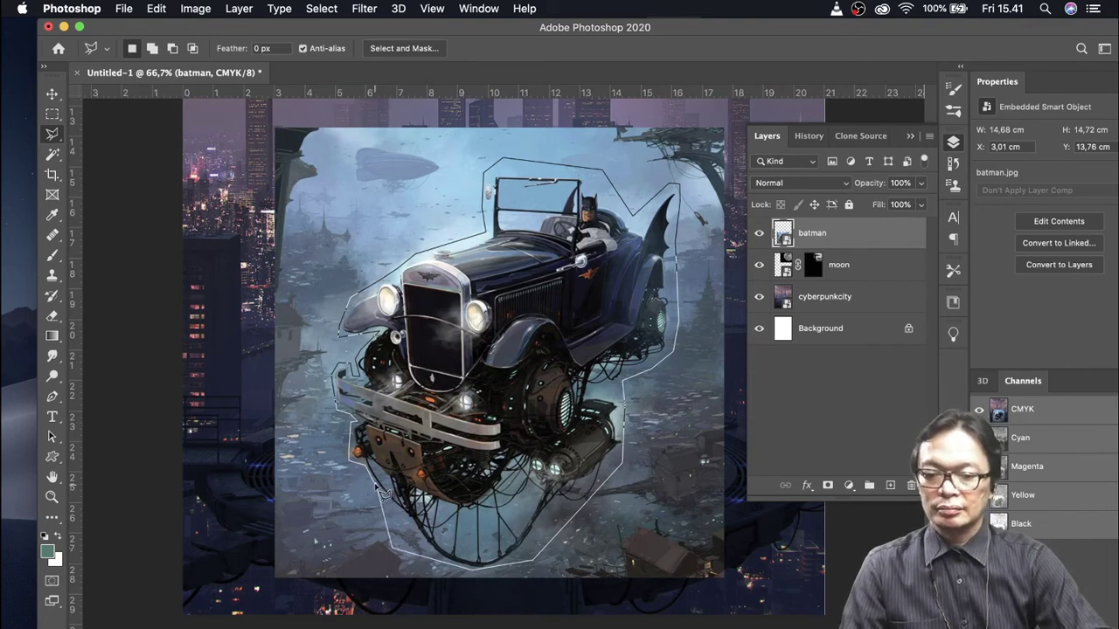
left_click(383, 494)
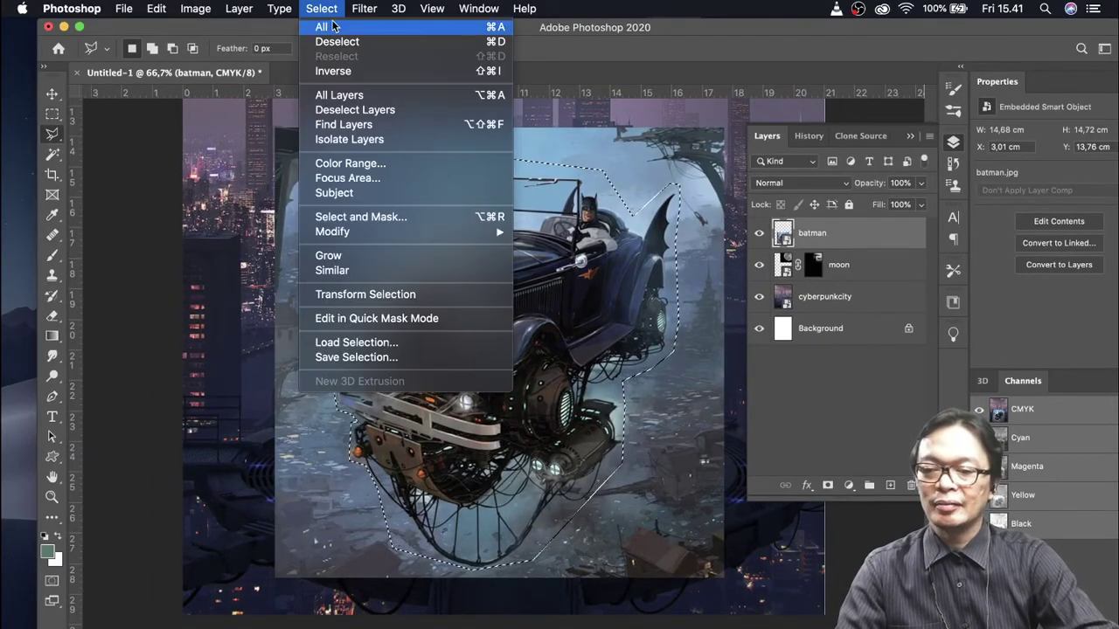
- Smooth the car selection by 2 pixels, then add and undo a layer mask
left_click(321, 9)
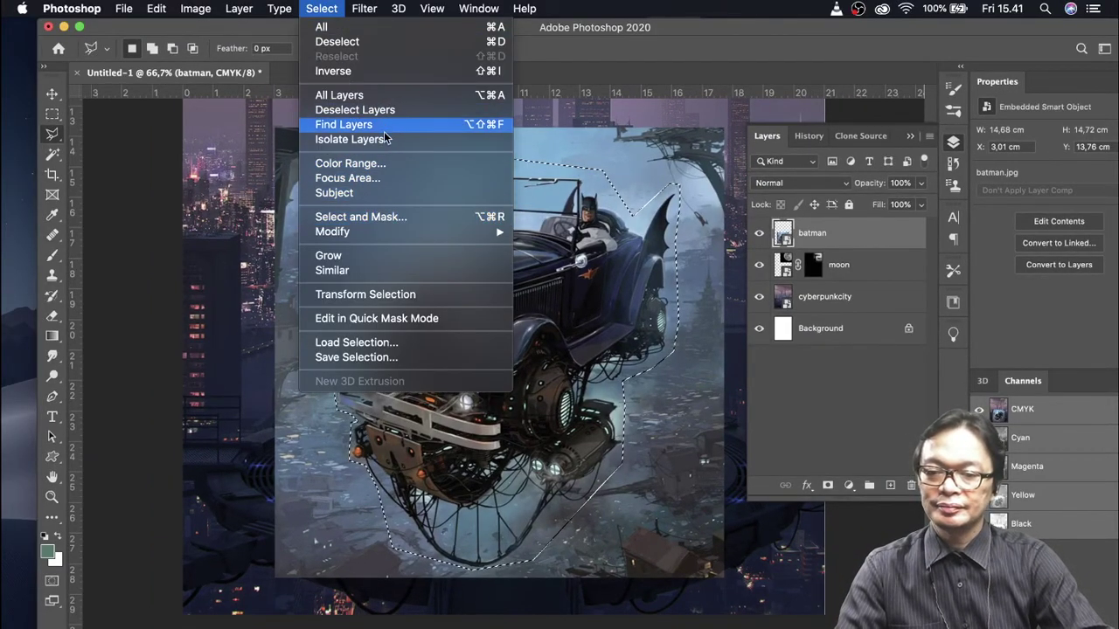
mouse_move(332, 232)
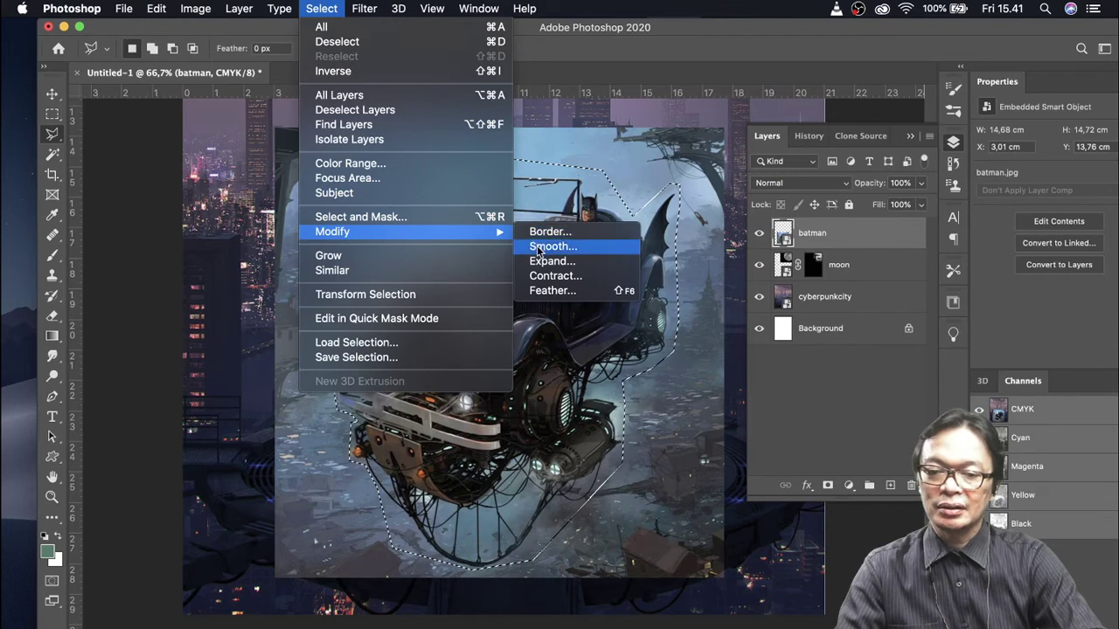
left_click(538, 252)
type("25")
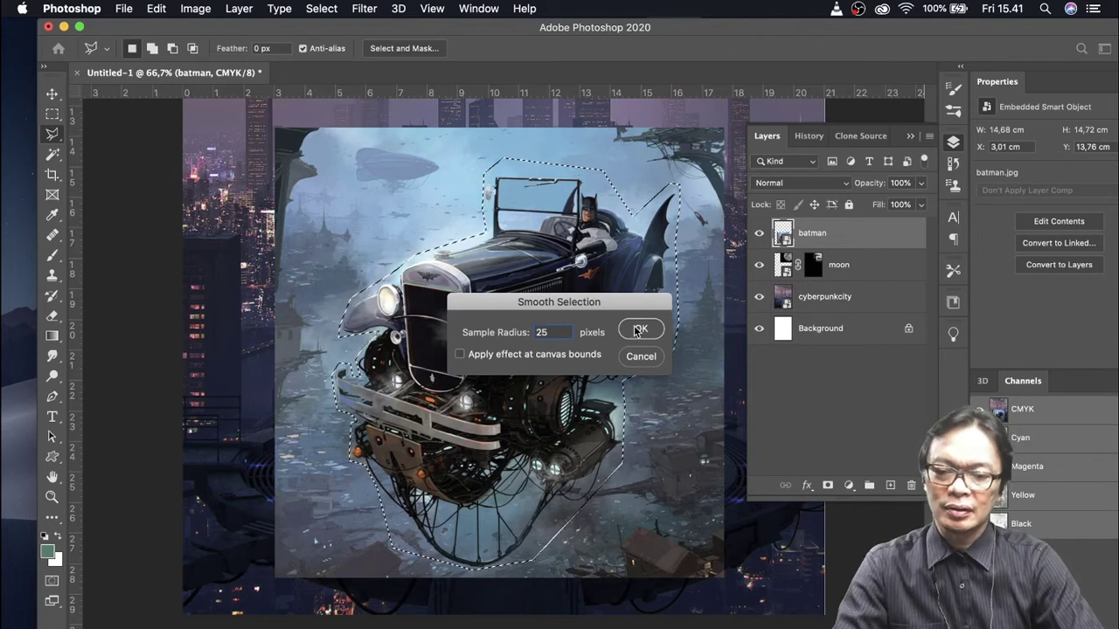
left_click(639, 329)
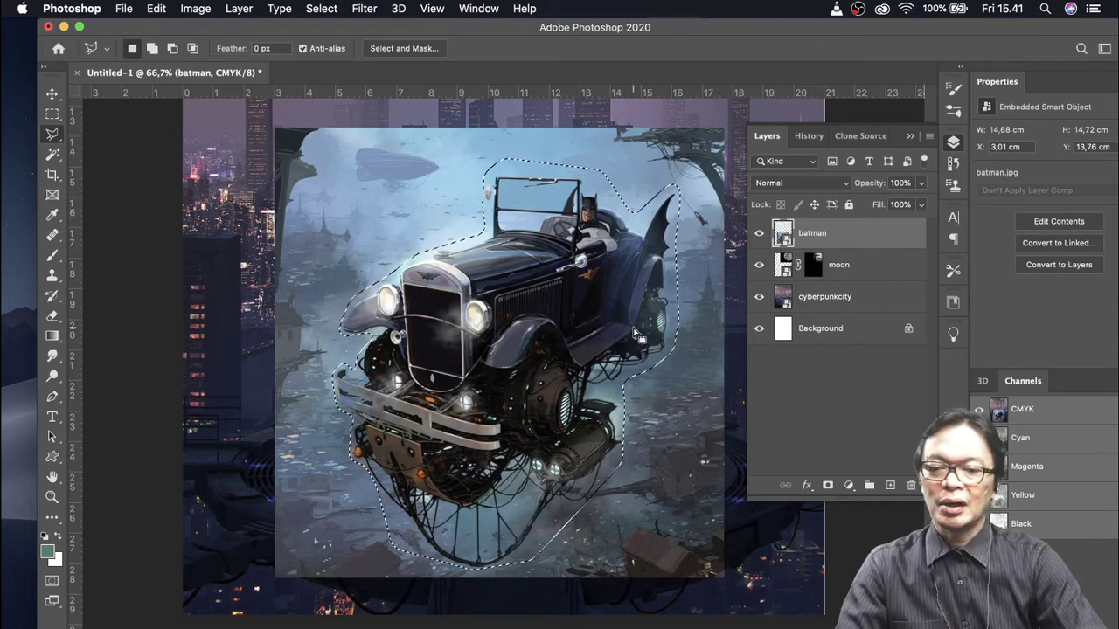
left_click(826, 486)
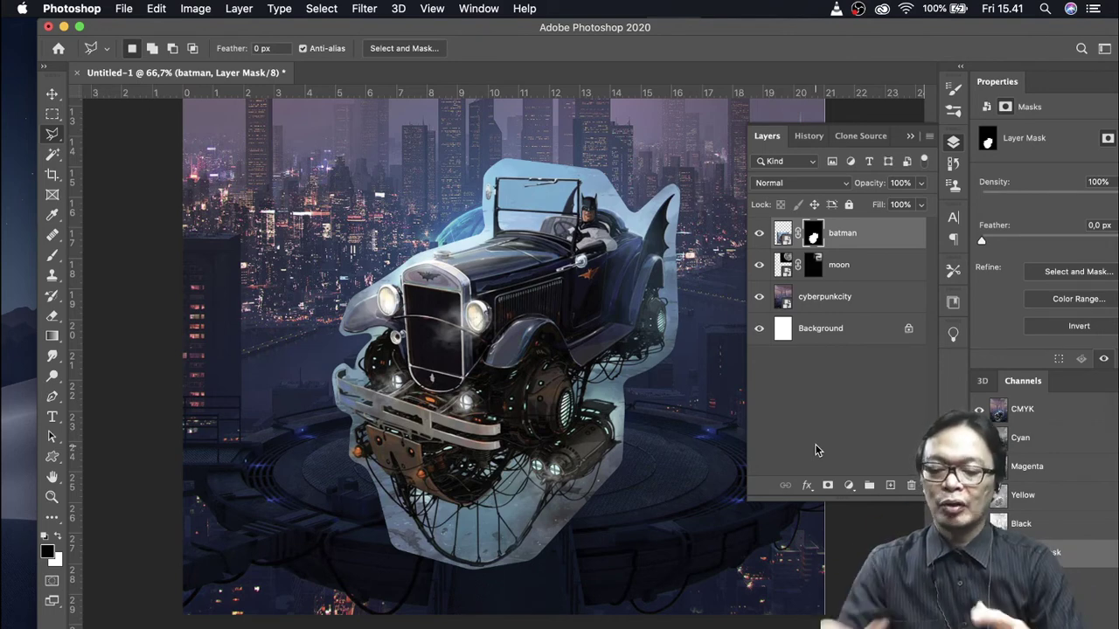
key("ctrl+z")
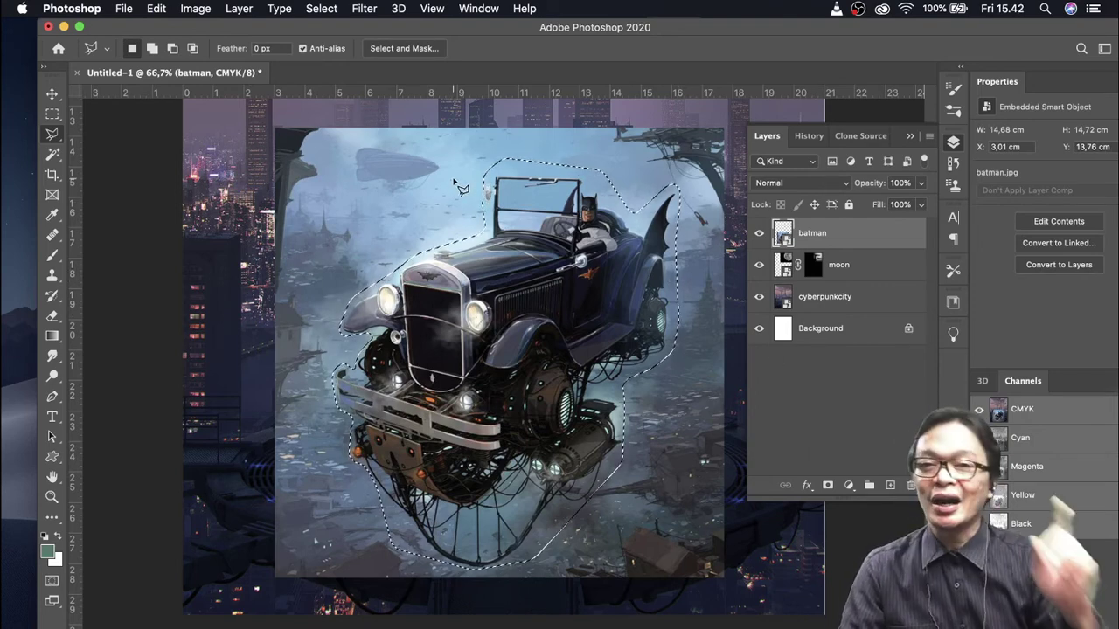
- Feather the car selection by 30 pixels and add a layer mask to the batman layer
left_click(322, 9)
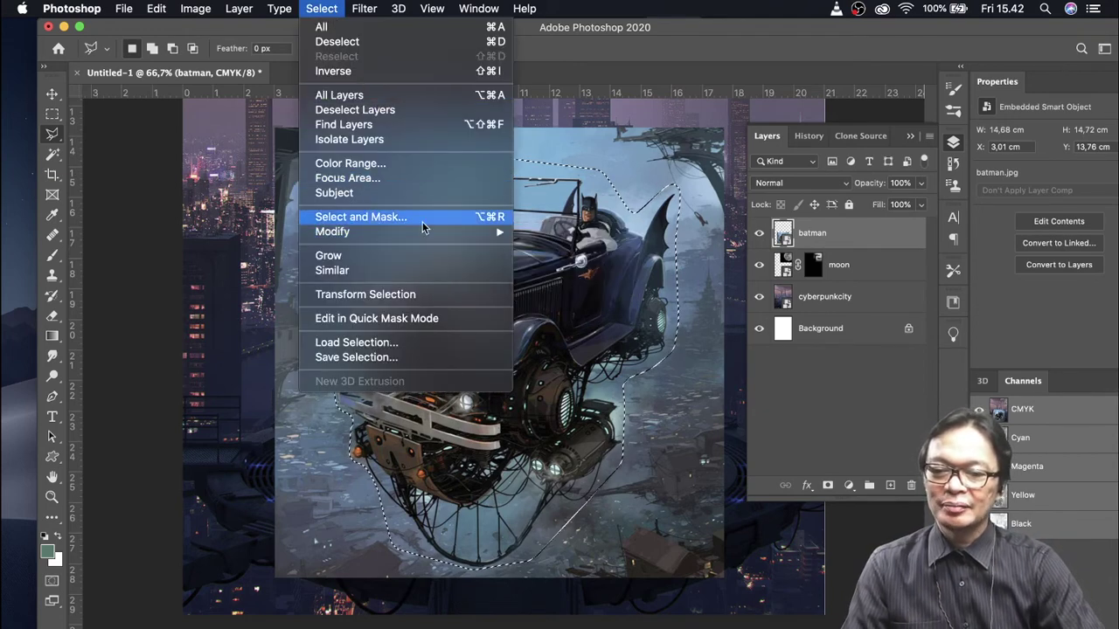
mouse_move(332, 231)
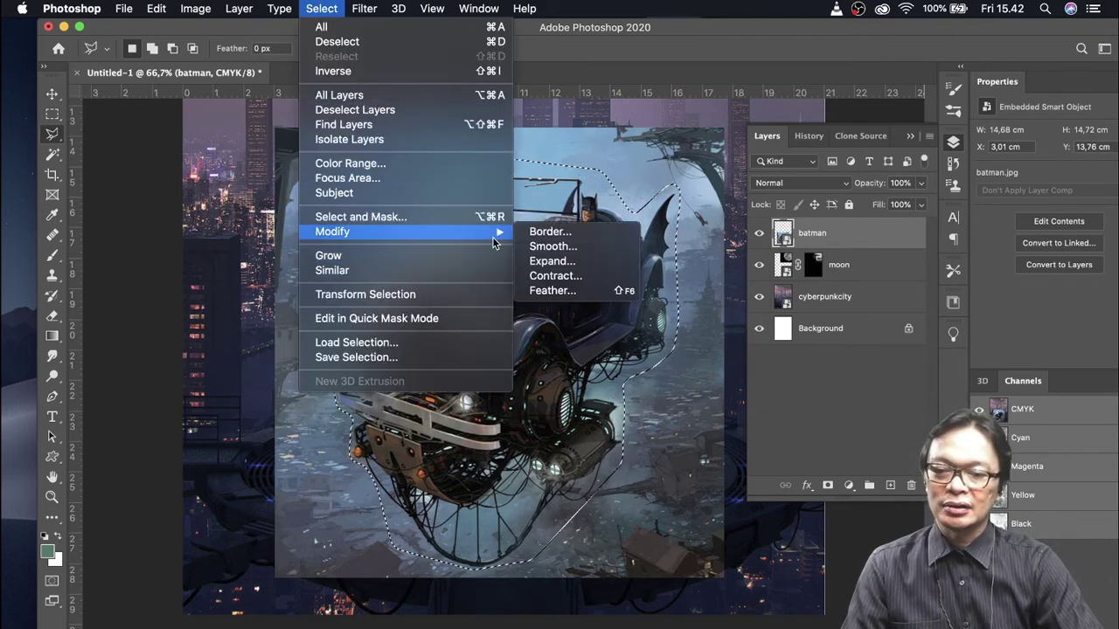
left_click(568, 295)
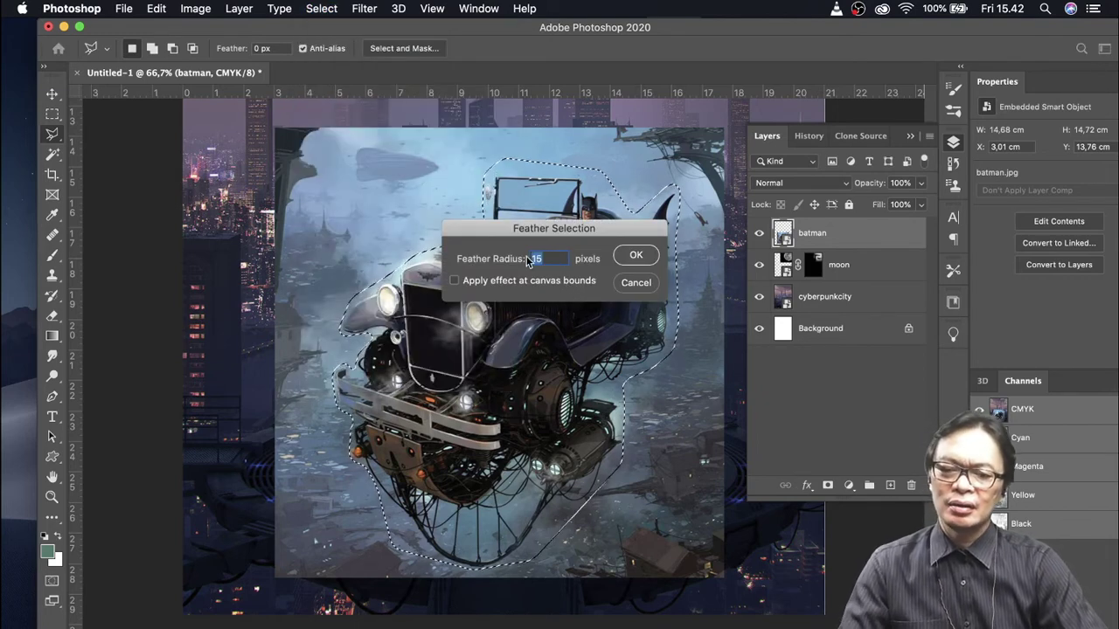
type("3")
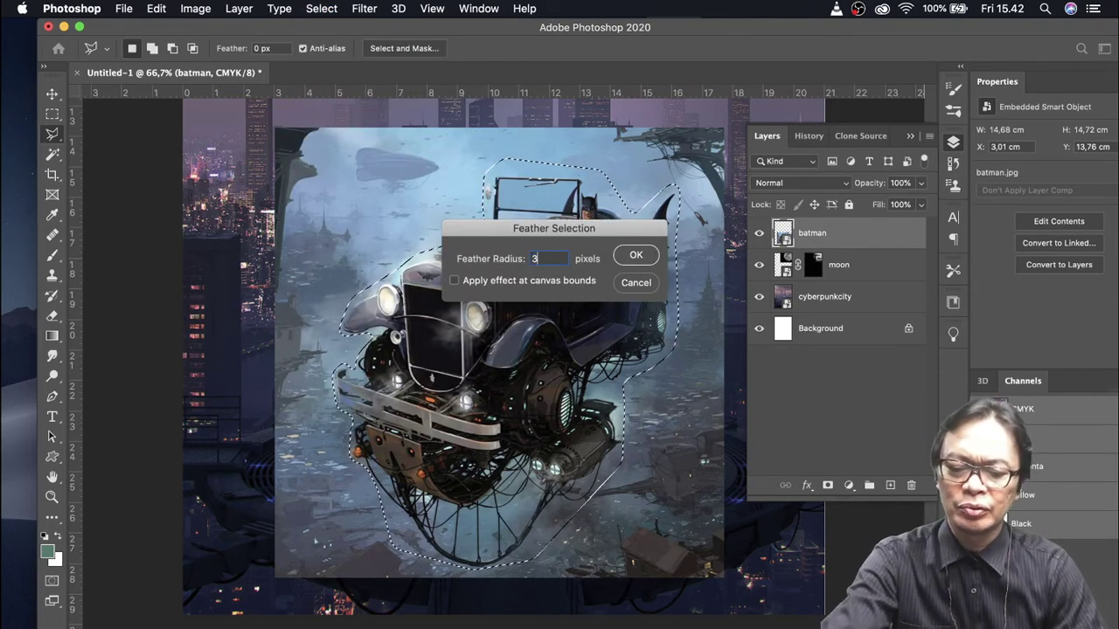
type("0")
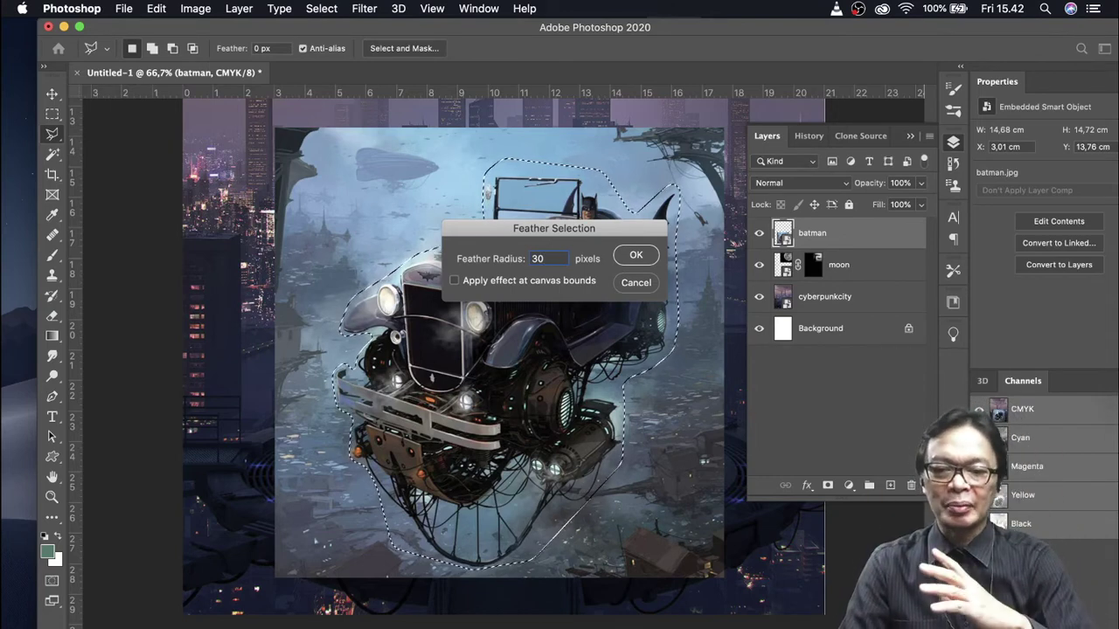
left_click(635, 255)
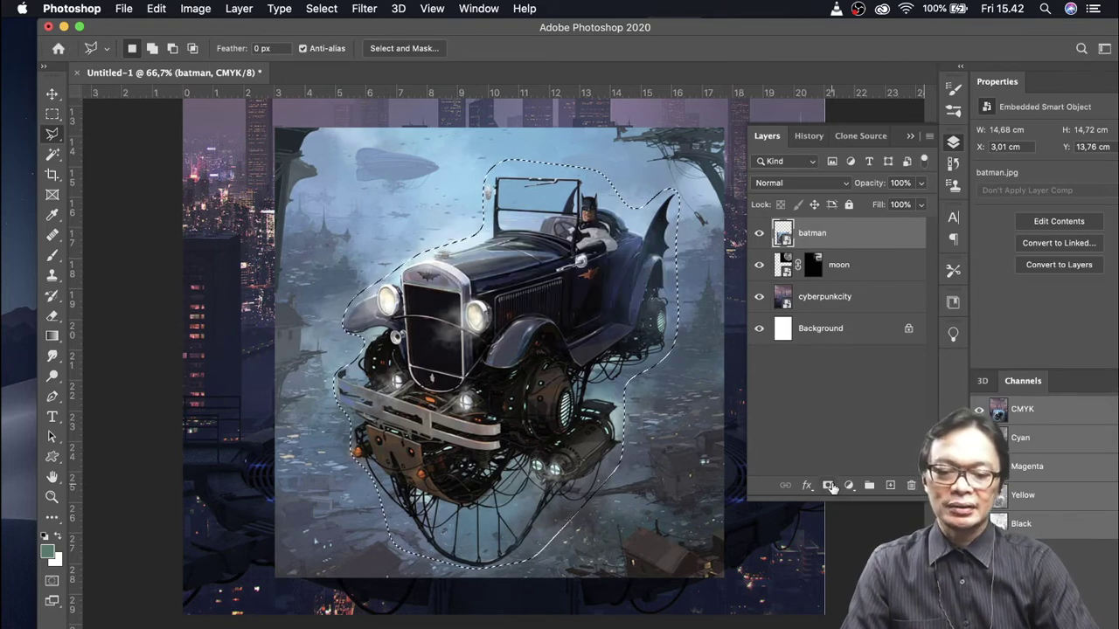
left_click(828, 486)
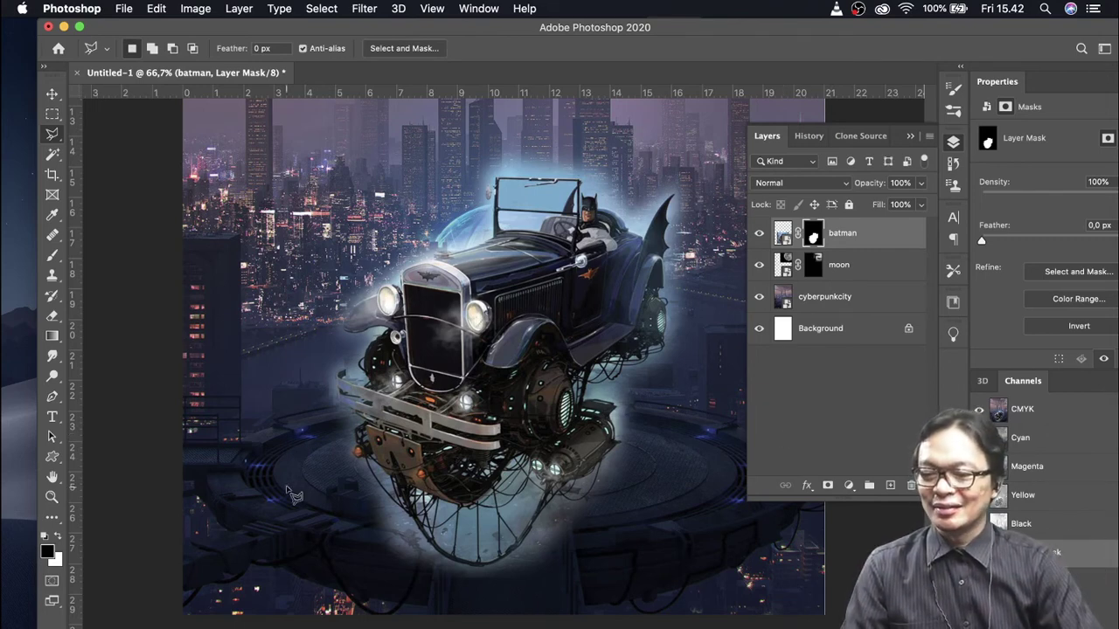
left_click(52, 498)
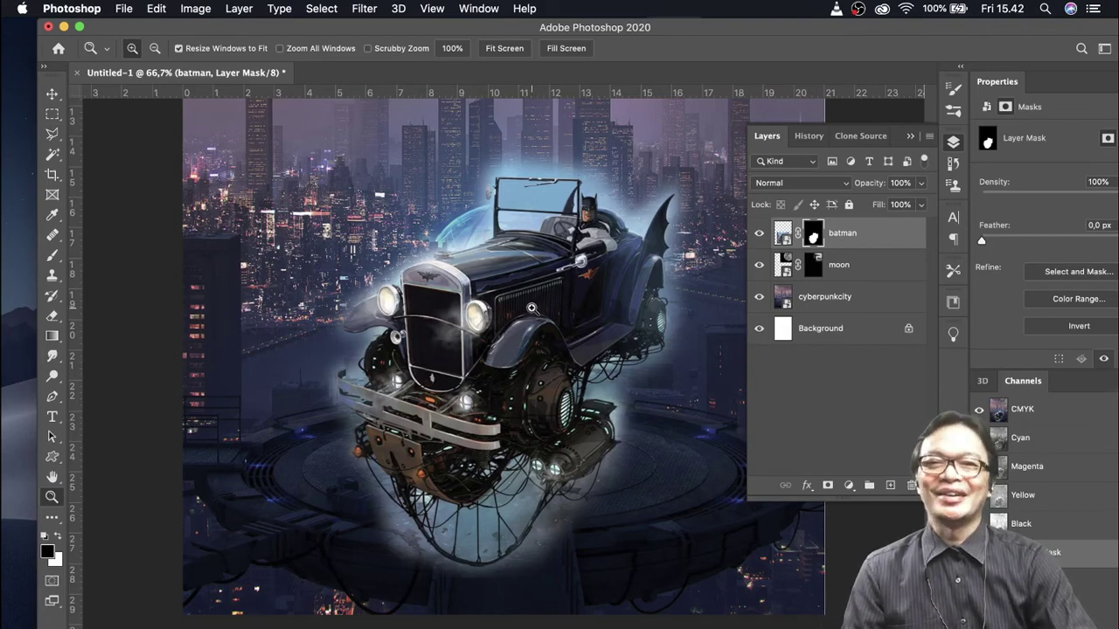
scroll(530, 308, "up", 3)
scroll(524, 312, "up", 3)
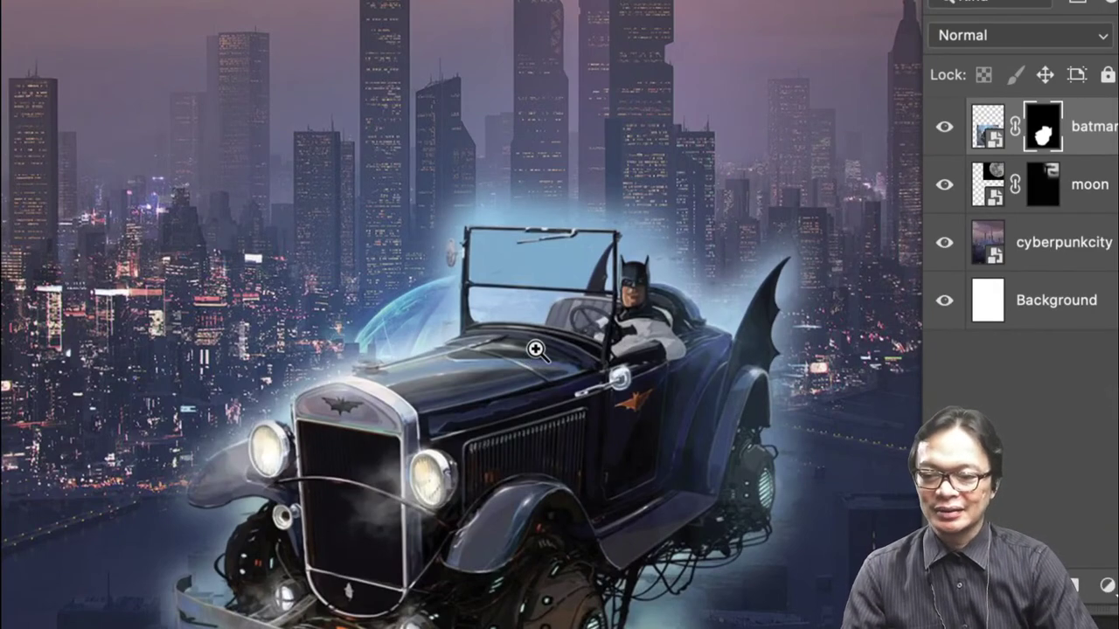
scroll(533, 354, "down", 1)
scroll(536, 349, "down", 5)
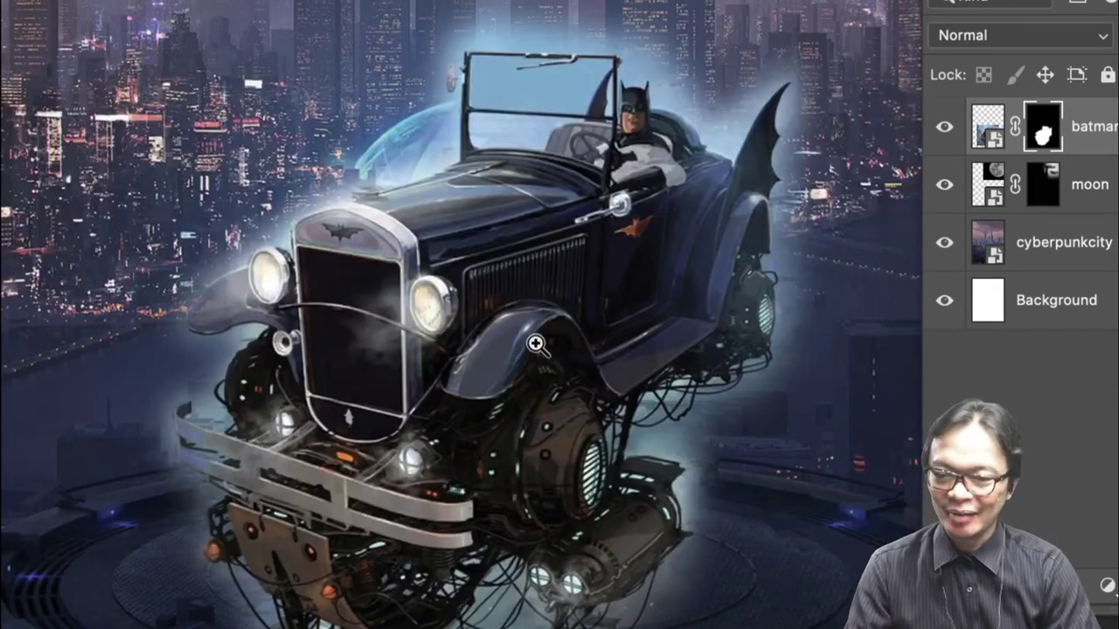
scroll(536, 345, "down", 1)
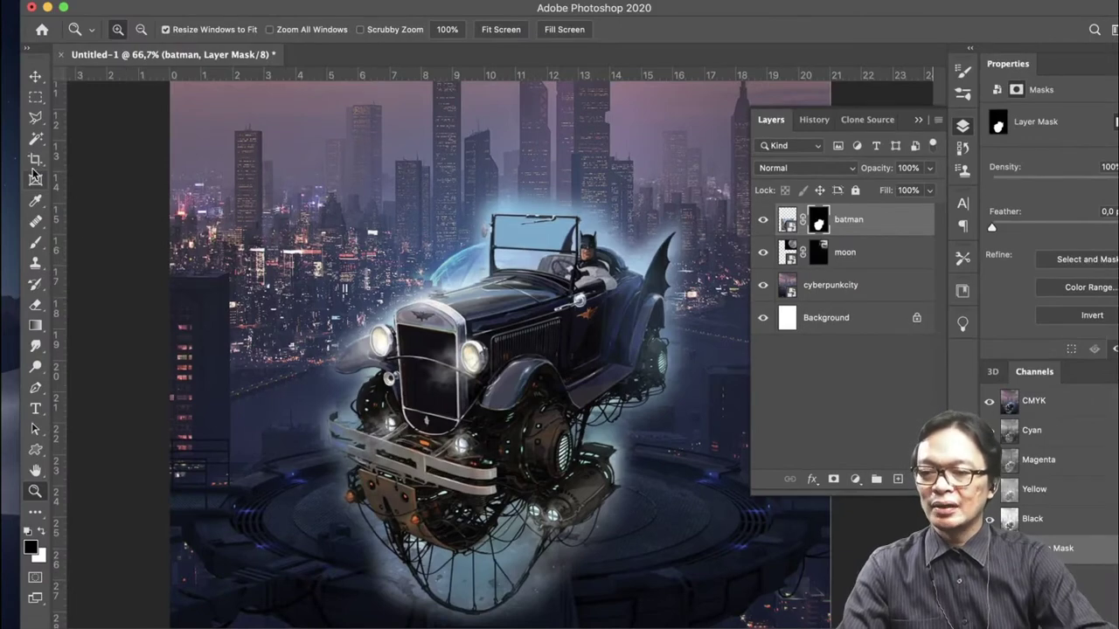
left_click(35, 246)
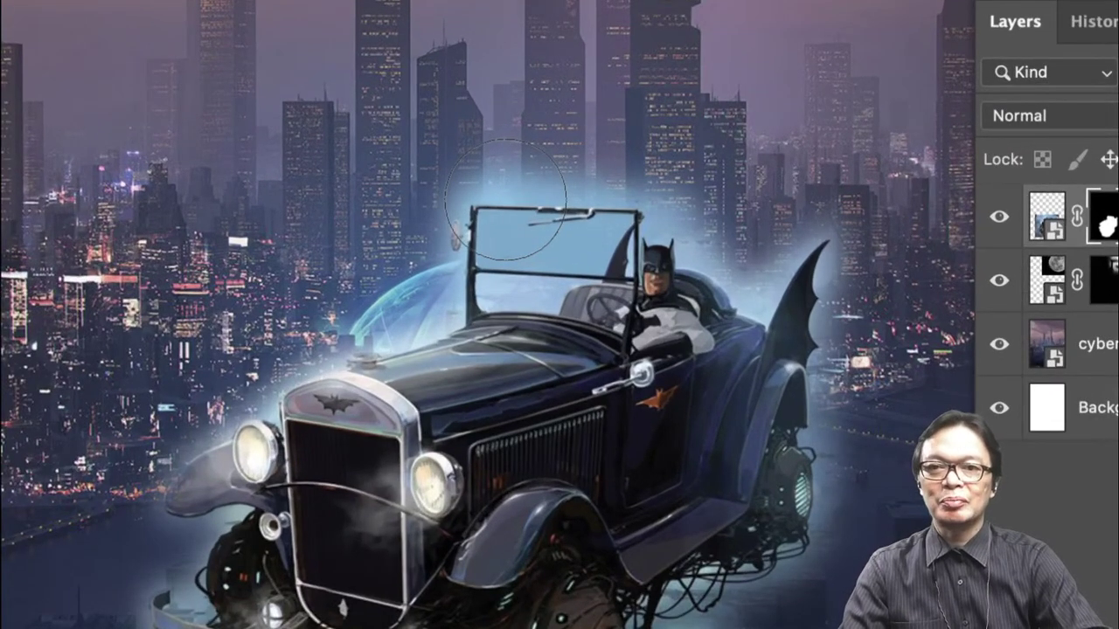
- Paint black on the batman mask over the glow at the windshield, left headlight, wheel and underside
mouse_move(503, 210)
left_mouse_down()
mouse_move(498, 251)
mouse_move(831, 258)
mouse_move(830, 489)
mouse_move(686, 612)
mouse_move(835, 524)
left_mouse_up()
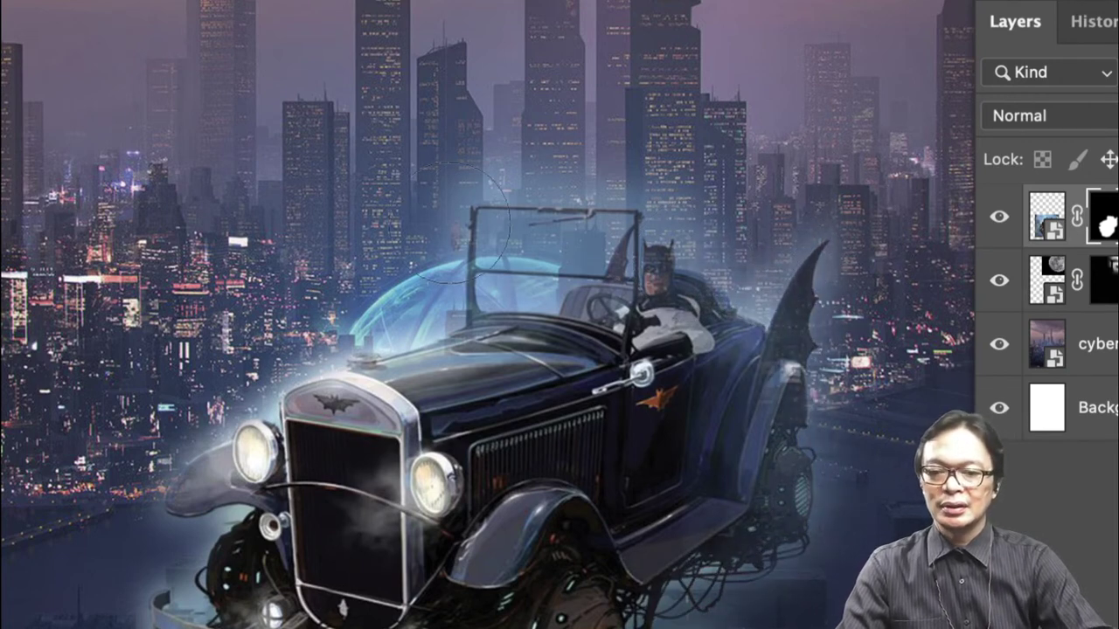
mouse_move(375, 359)
left_mouse_down()
mouse_move(210, 463)
mouse_move(194, 590)
left_mouse_up()
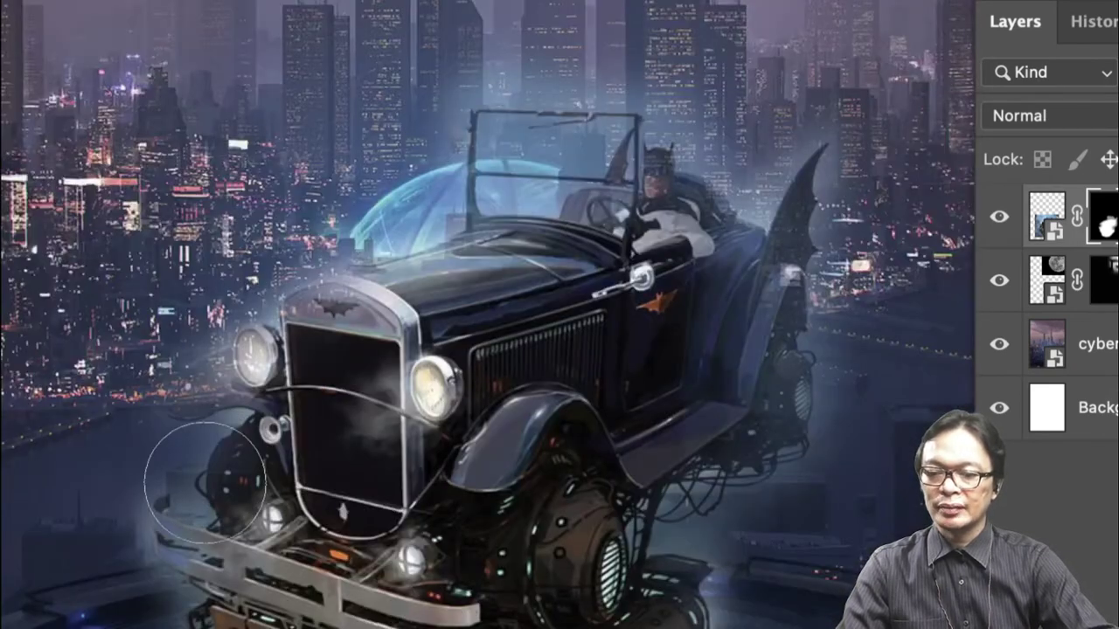
scroll(201, 489, "down", 5)
mouse_move(205, 485)
left_mouse_down()
mouse_move(195, 295)
mouse_move(204, 512)
mouse_move(363, 603)
mouse_move(507, 568)
mouse_move(455, 612)
left_mouse_up()
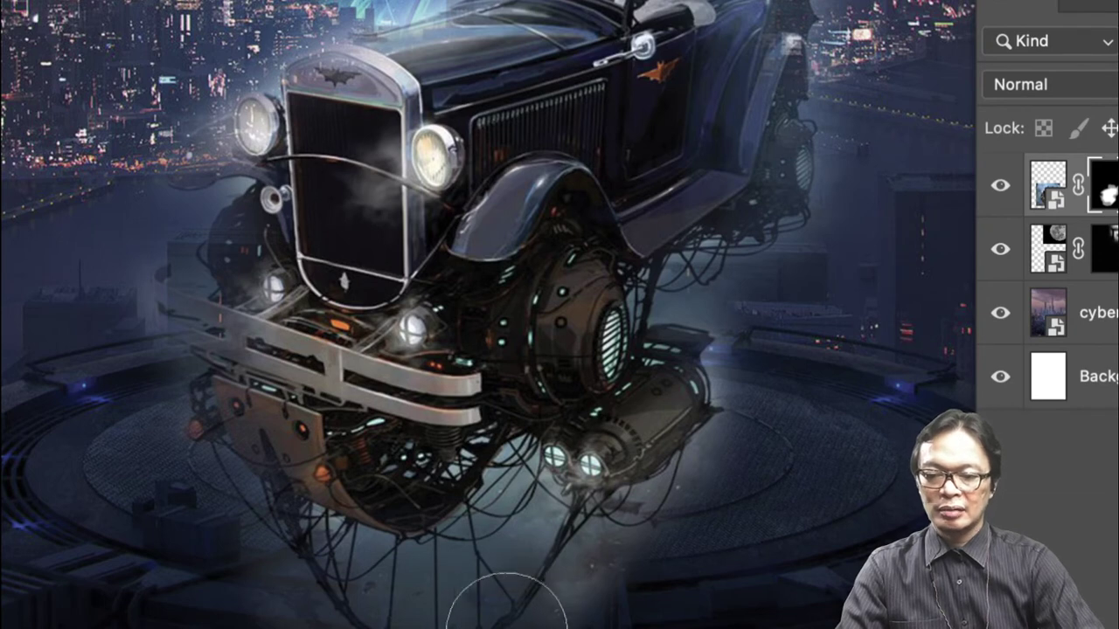
left_click_drag(620, 589, 623, 549)
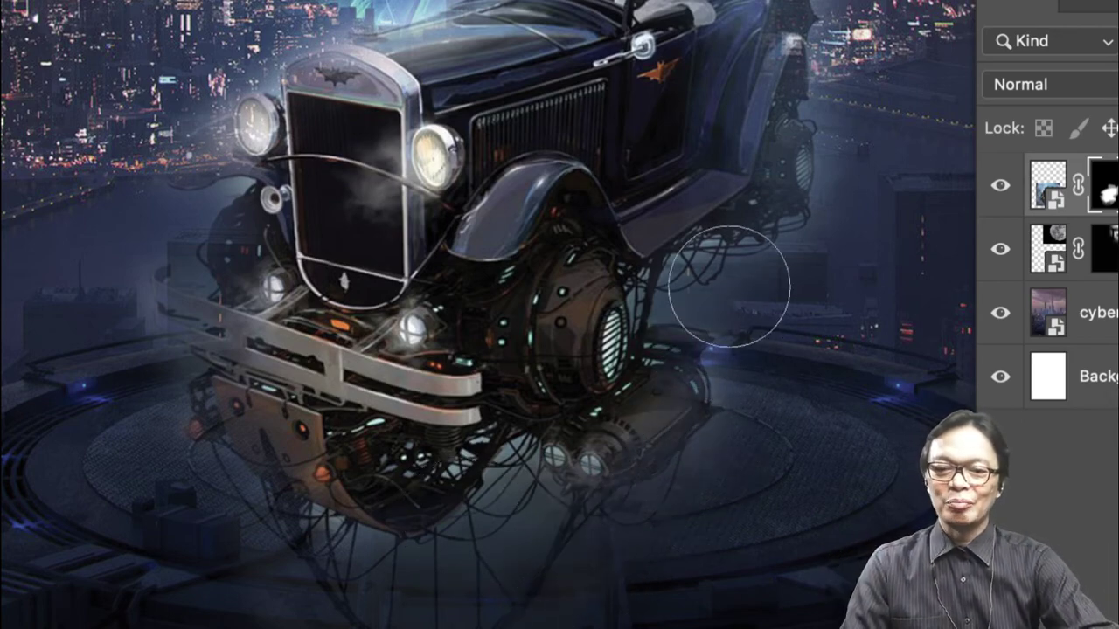
scroll(826, 201, "up", 5)
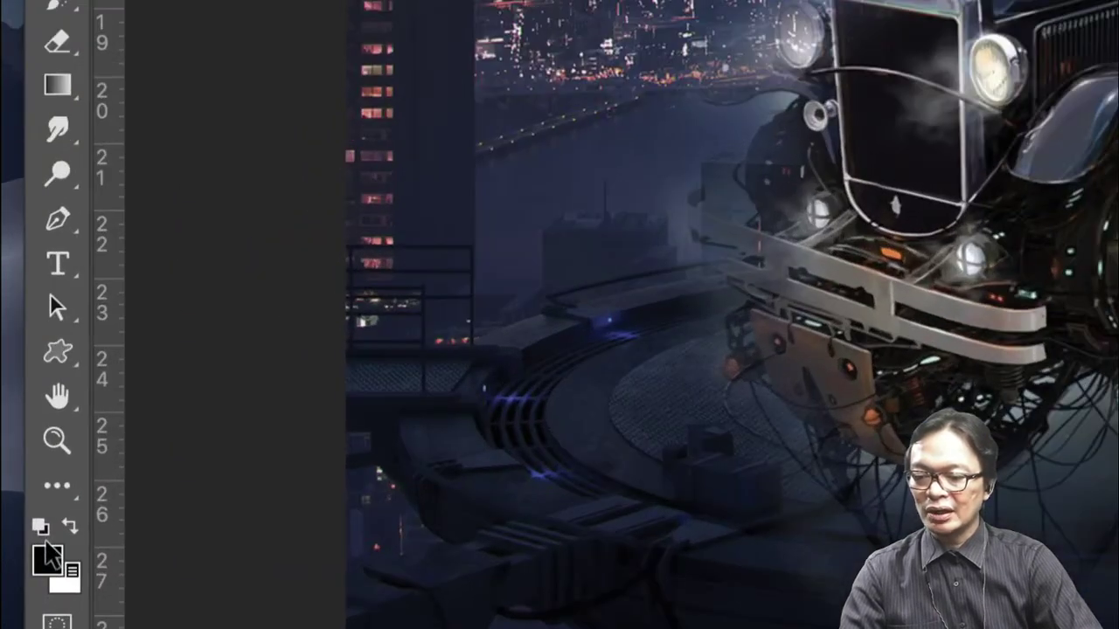
- Switch the foreground to white and shrink the brush to 60 px for detailed mask painting
left_click(63, 527)
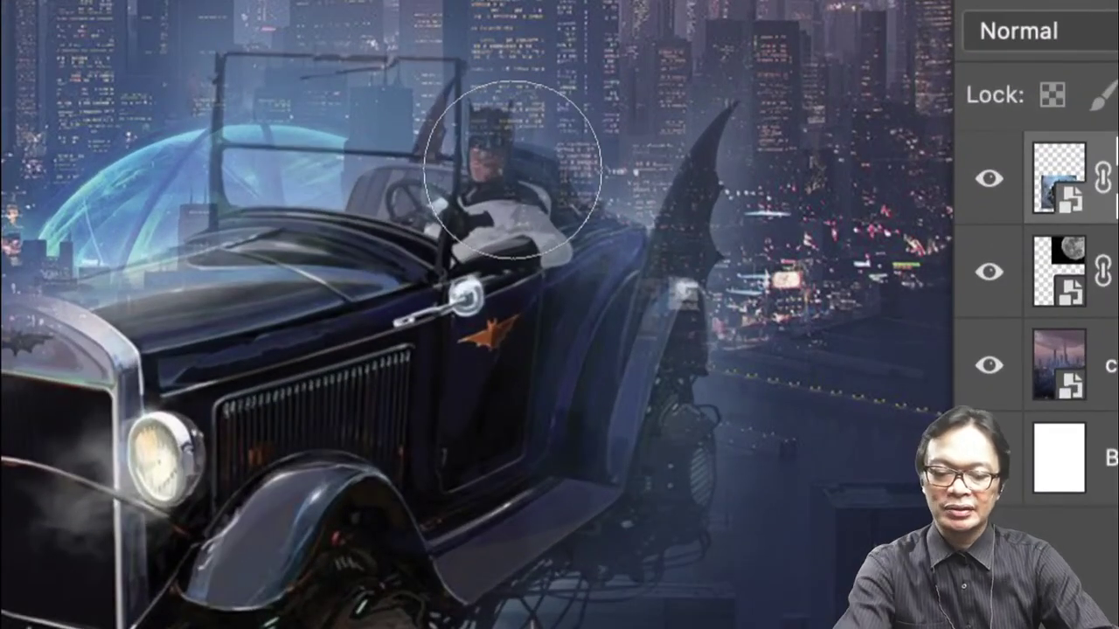
key("bracketleft")
key("bracketleft")
key("bracketleft")
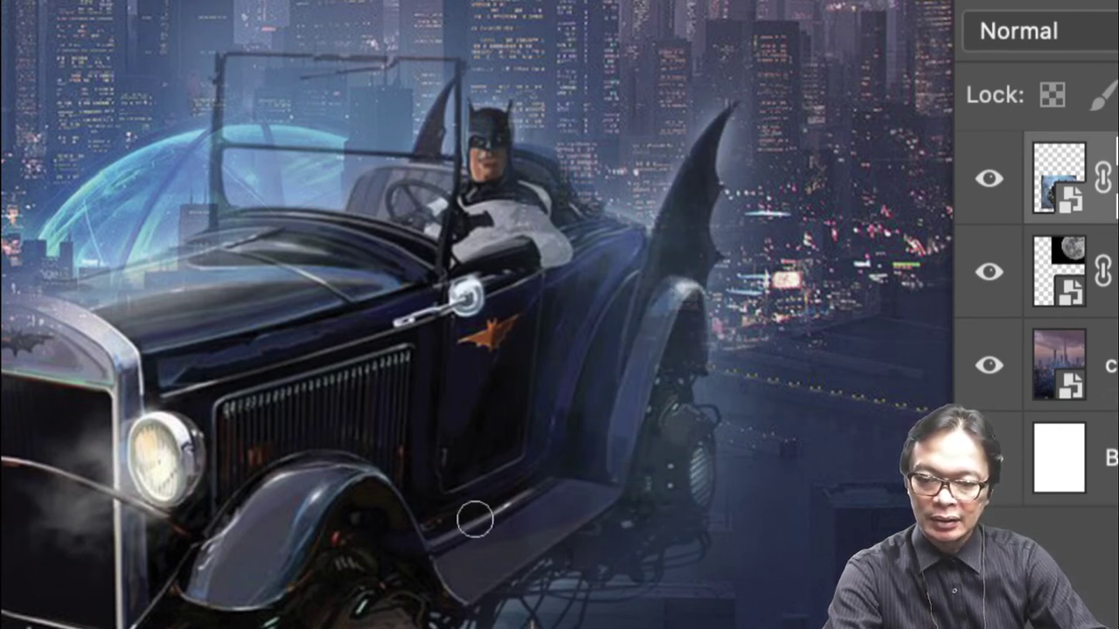
scroll(444, 519, "down", 5)
scroll(162, 200, "down", 5)
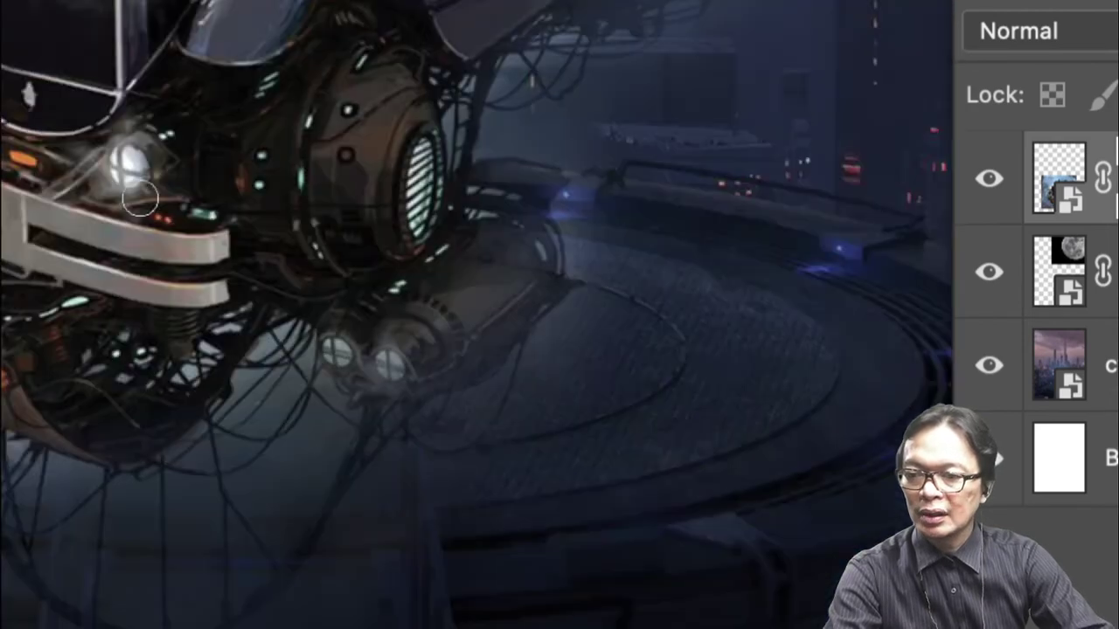
scroll(162, 200, "down", 5)
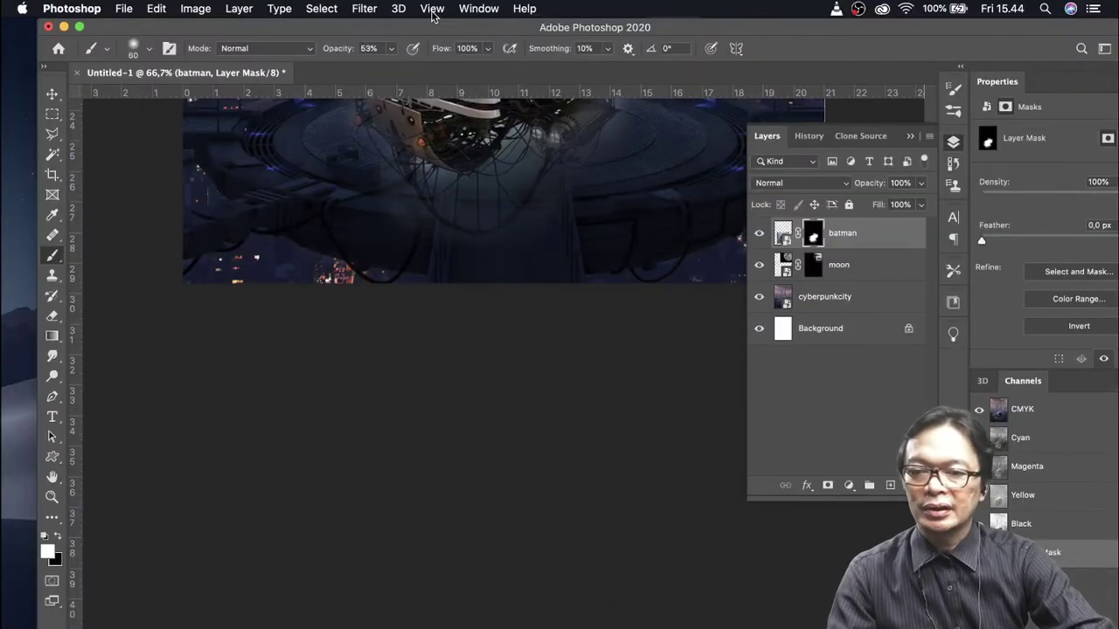
- Fit the image on screen and paint white to restore the hood emblem, left headlight and windshield frame
left_click(434, 10)
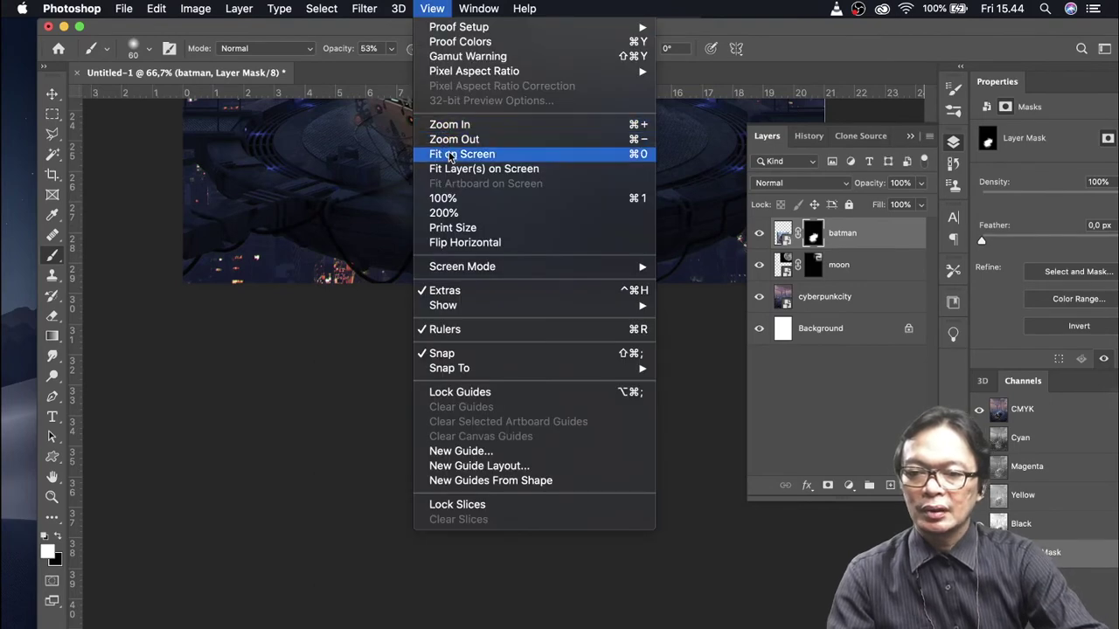
left_click(411, 179)
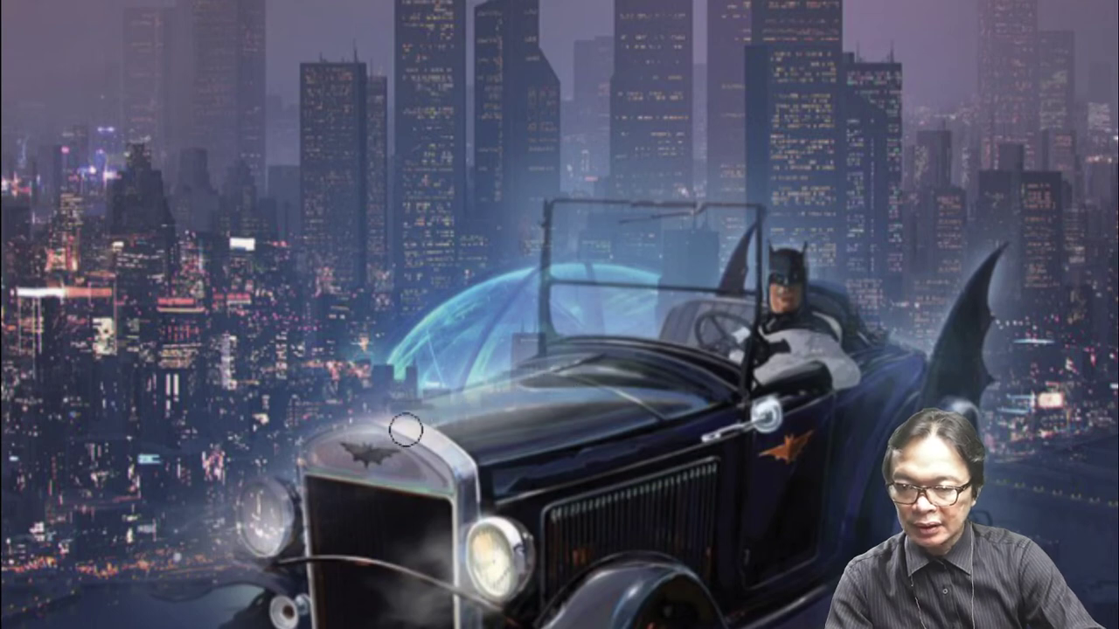
left_click_drag(367, 435, 258, 547)
left_click_drag(182, 567, 227, 563)
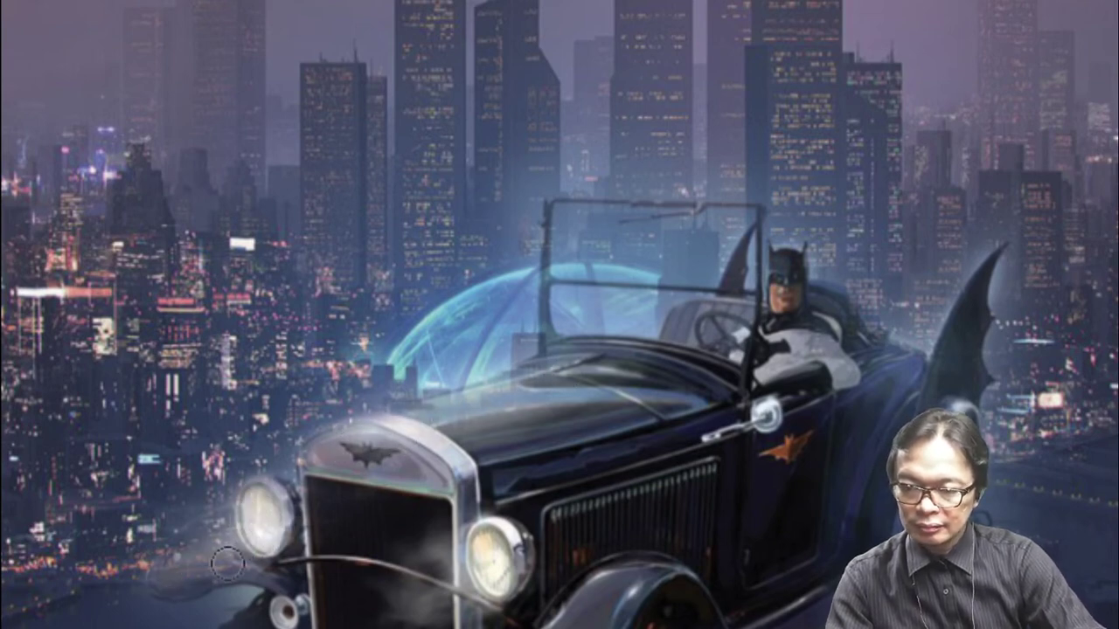
left_click_drag(162, 574, 266, 535)
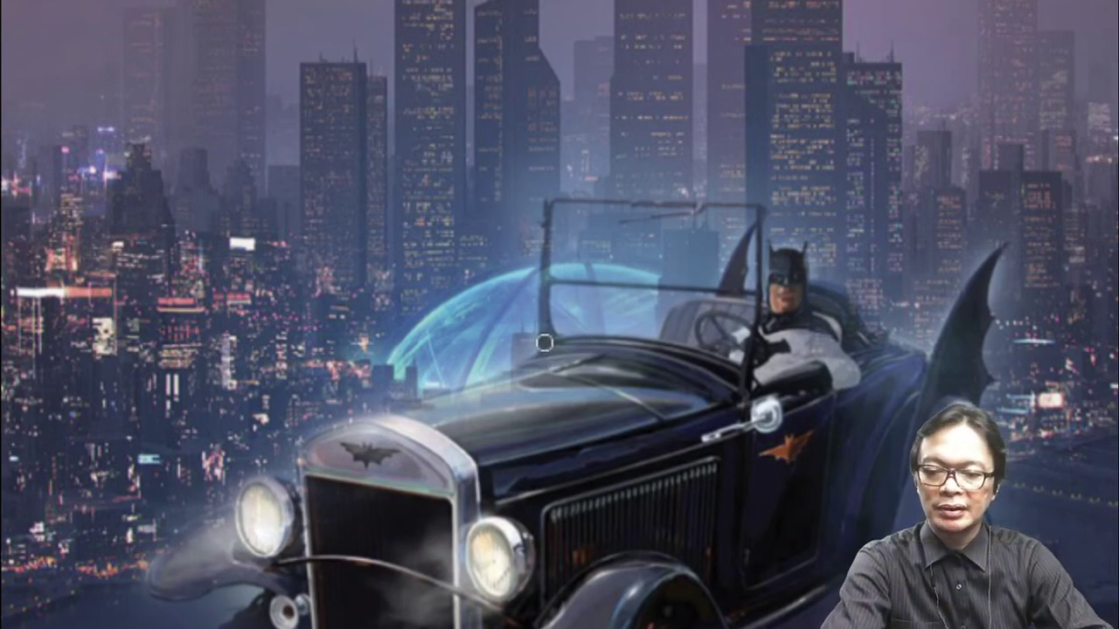
left_click(544, 203, "shift")
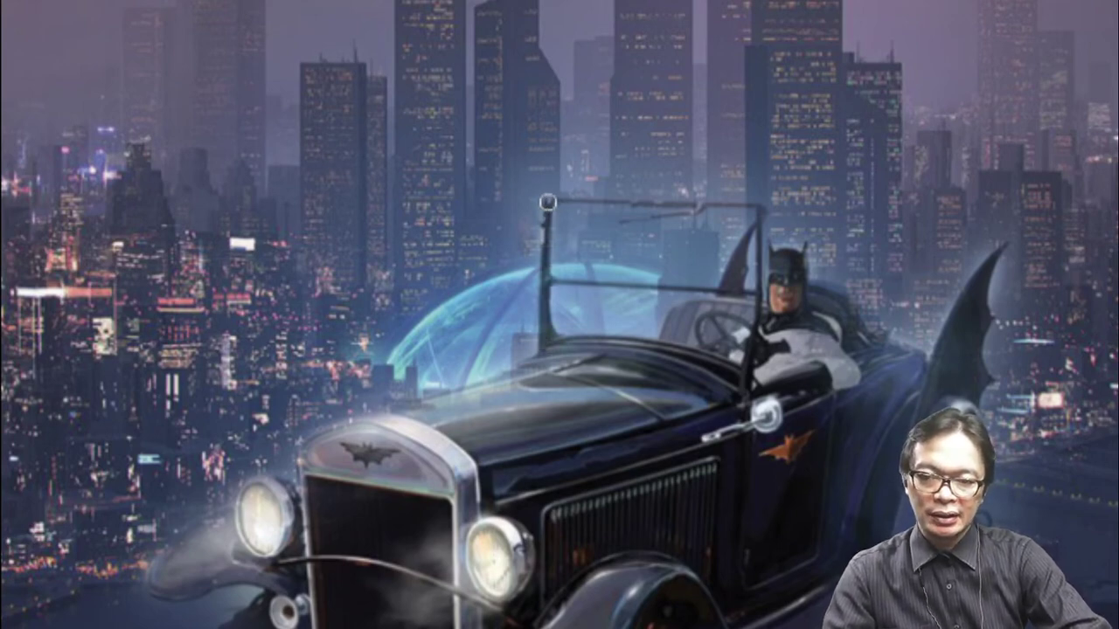
left_click(756, 205, "shift")
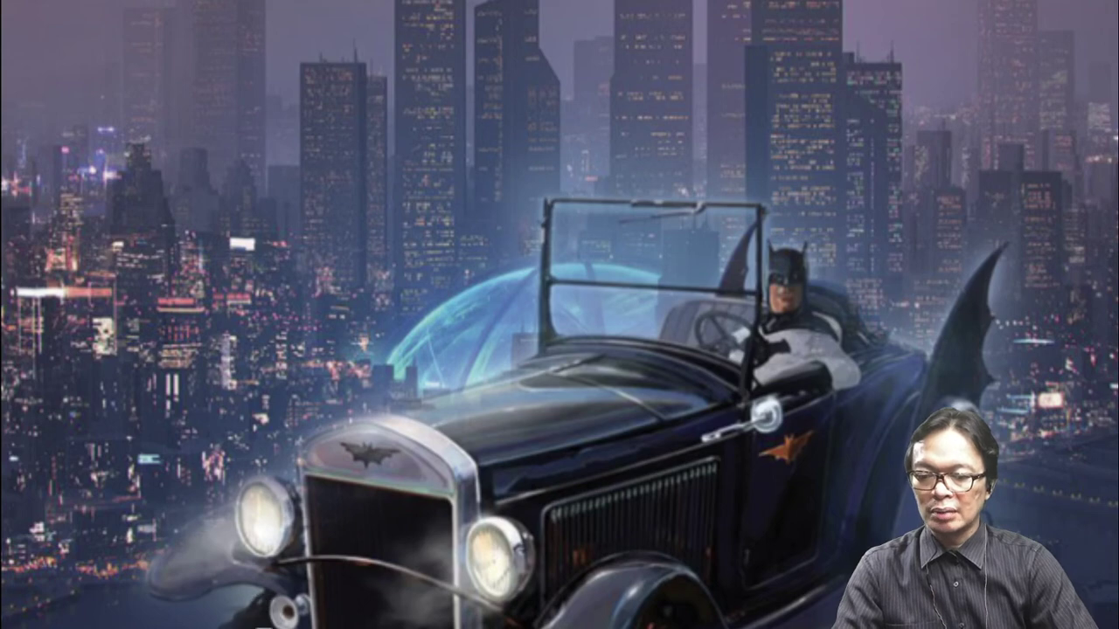
scroll(298, 584, "down", 5)
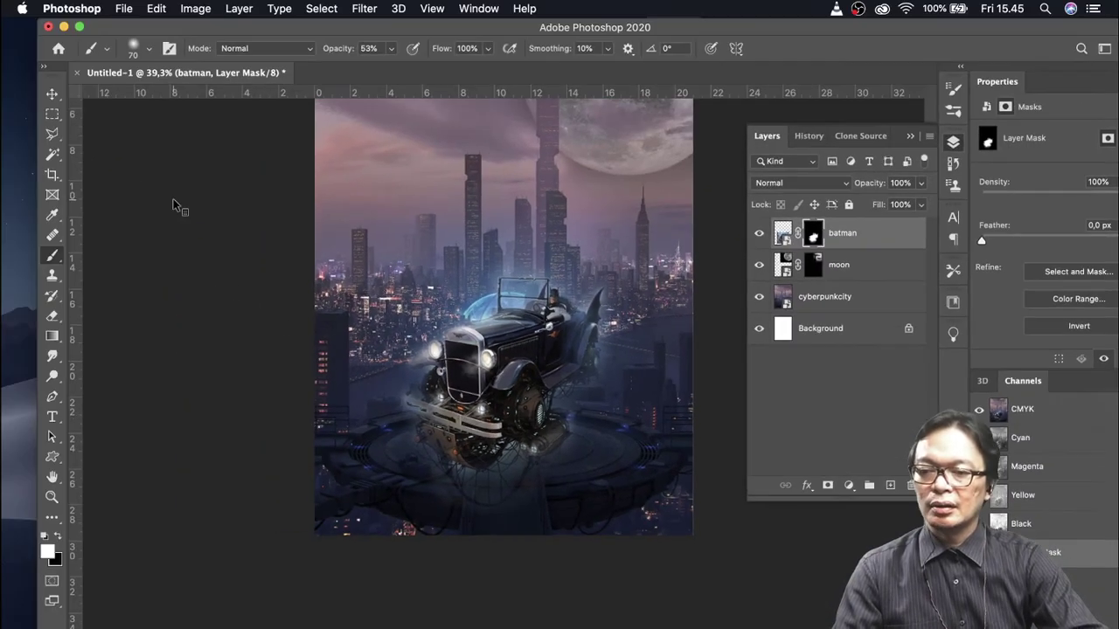
- Move the car down onto the platform and scale it proportionally to about 89%
left_click(53, 94)
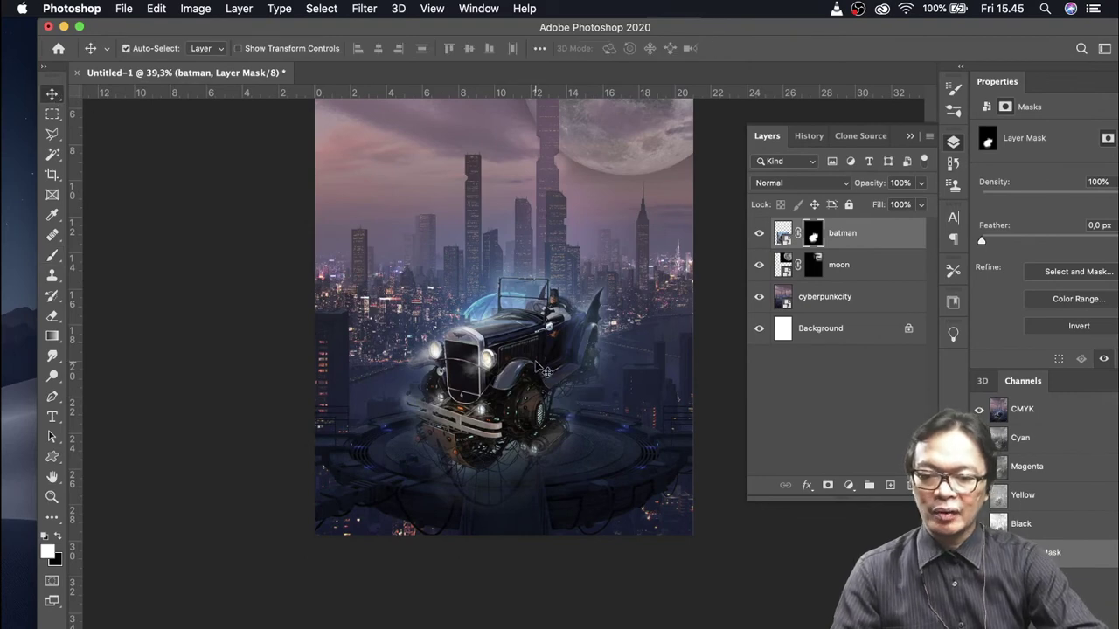
left_click_drag(546, 372, 530, 409)
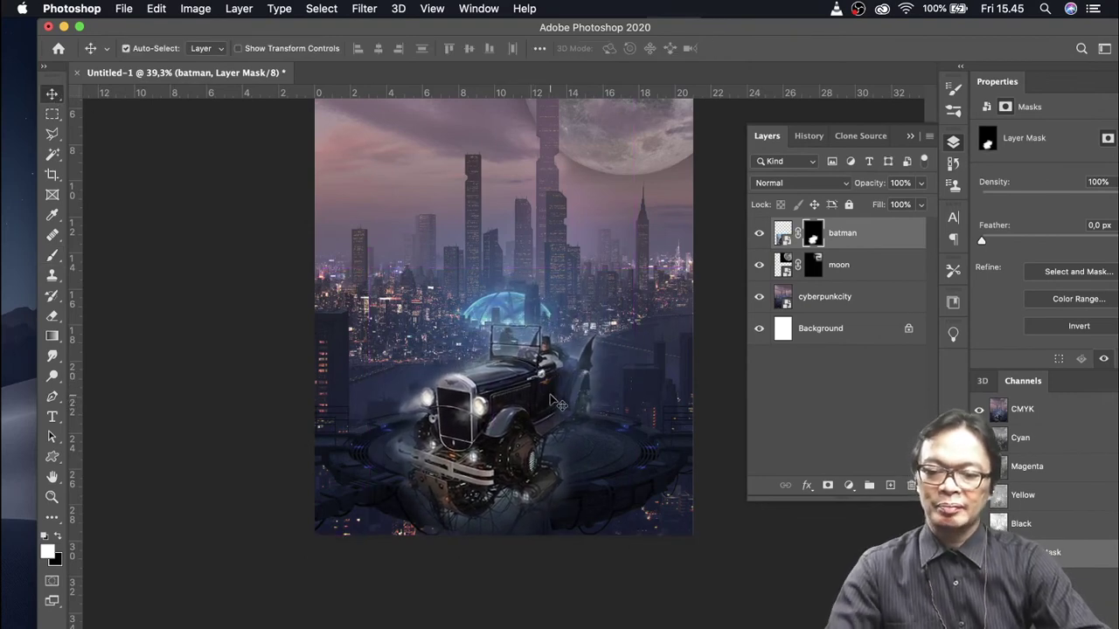
key("ctrl+t")
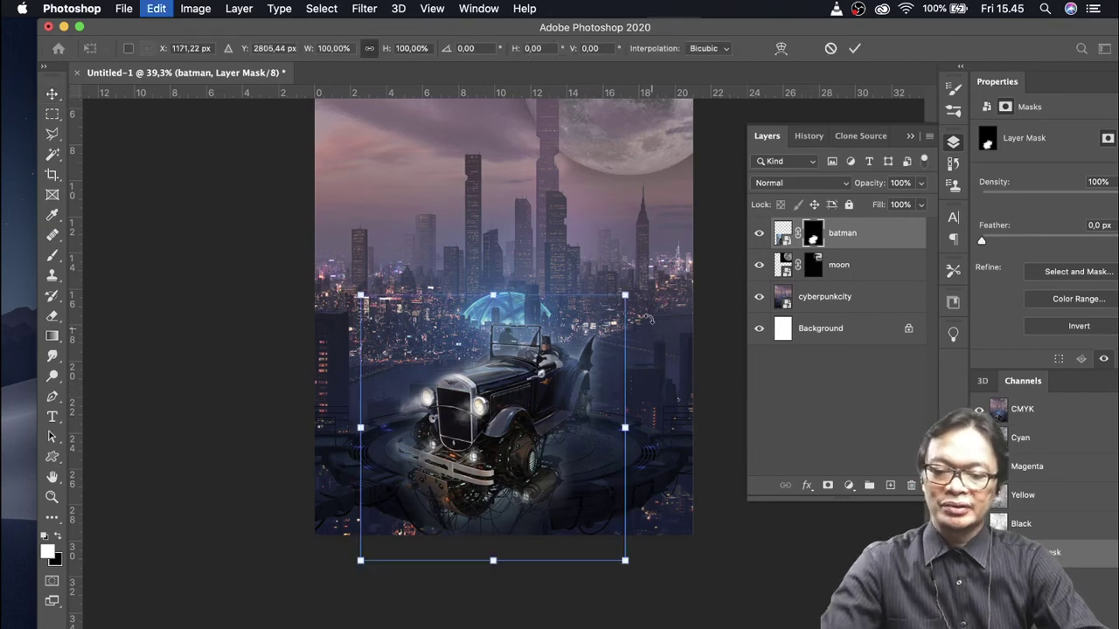
left_click_drag(625, 295, 616, 313)
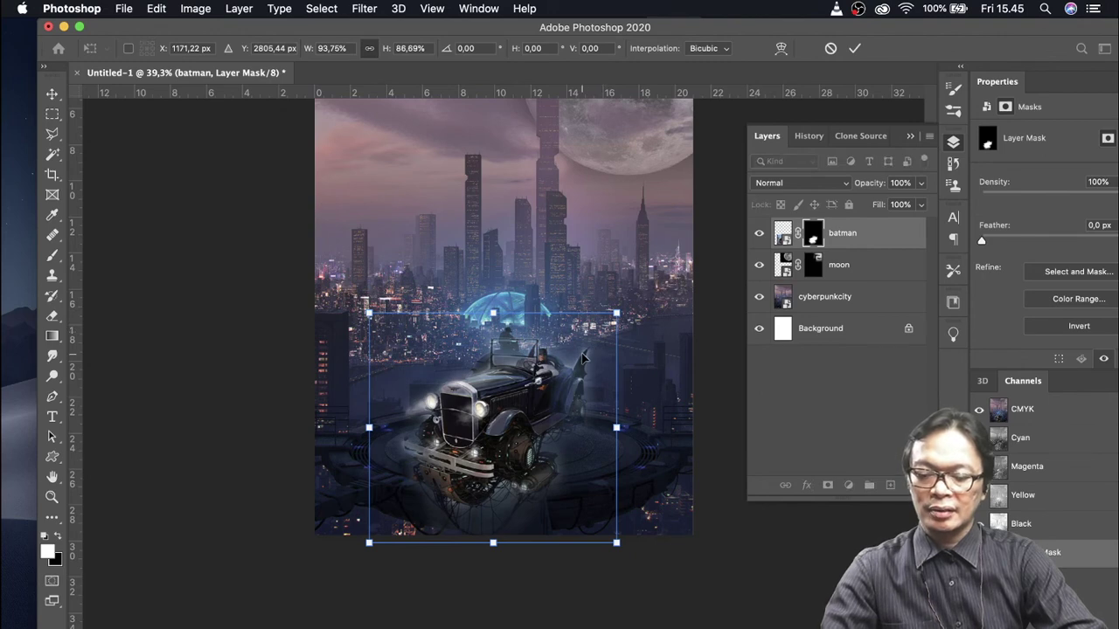
key("ctrl+z")
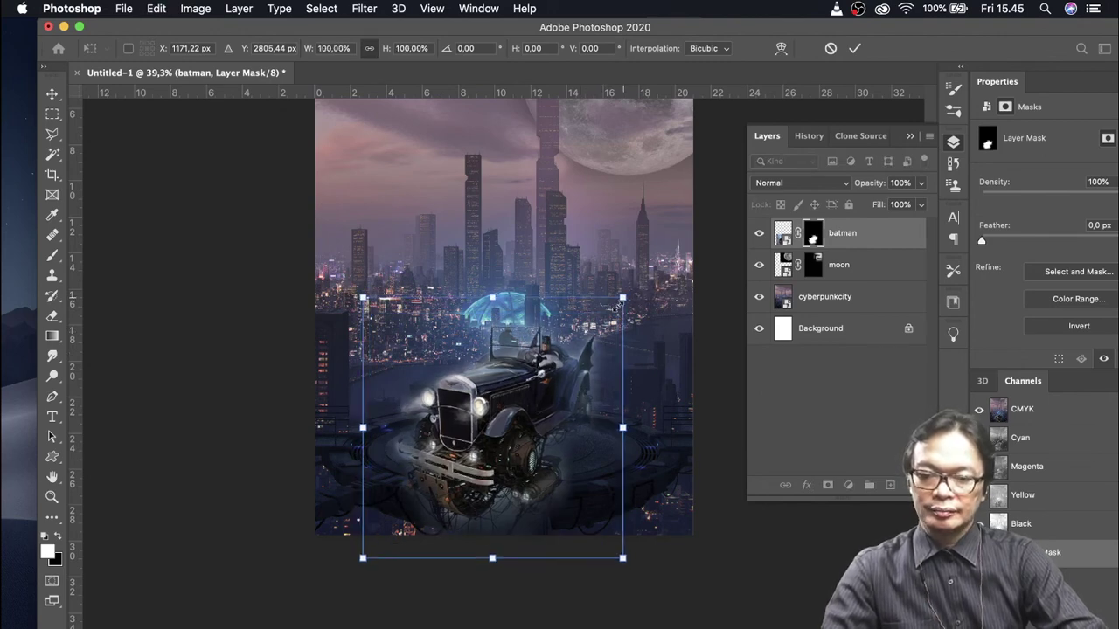
left_click_drag(619, 304, 607, 313)
left_click_drag(570, 374, 570, 378)
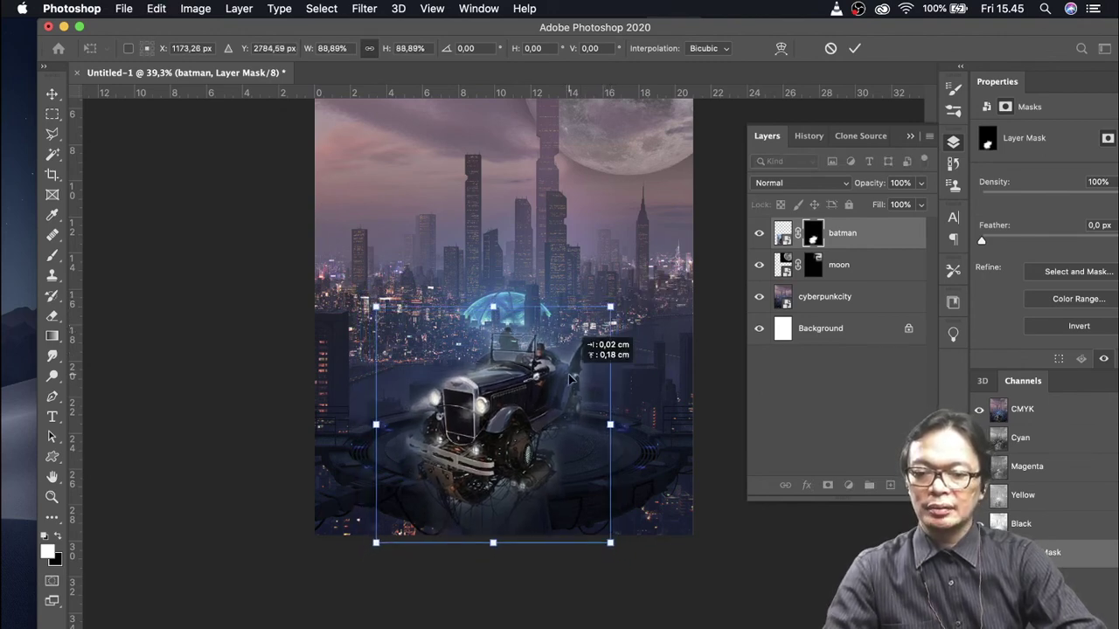
key("Return")
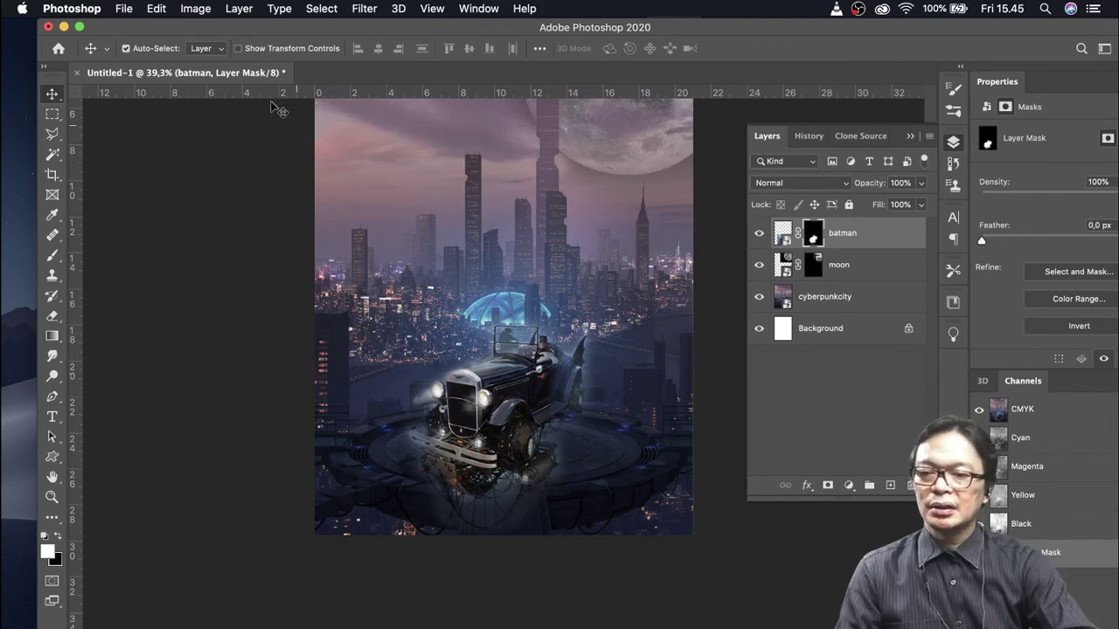
left_click(200, 11)
mouse_move(220, 51)
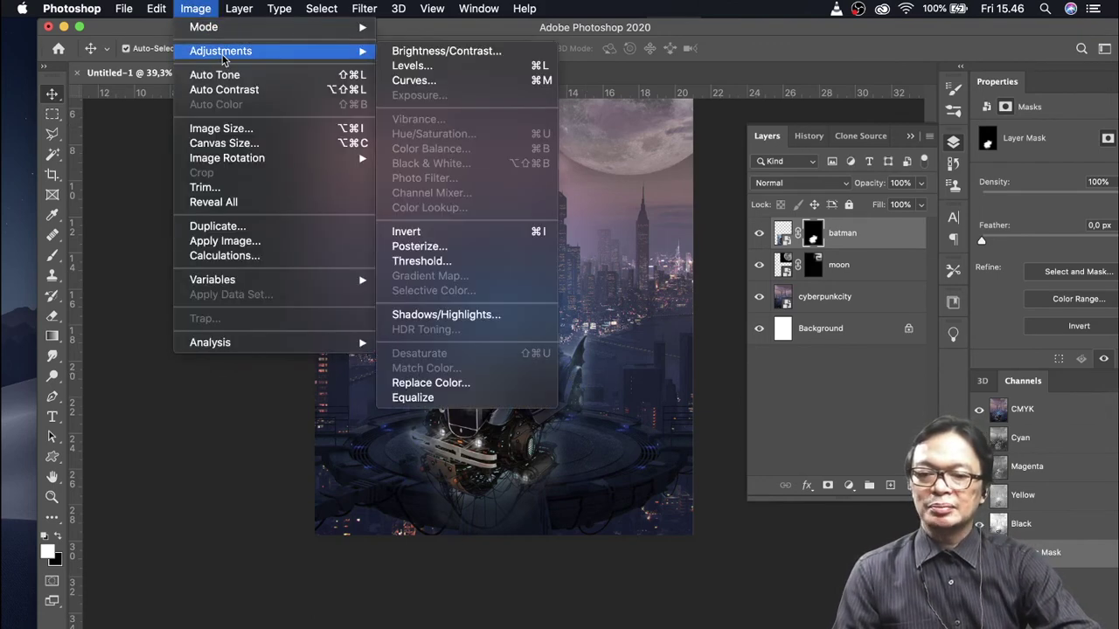
left_click(407, 65)
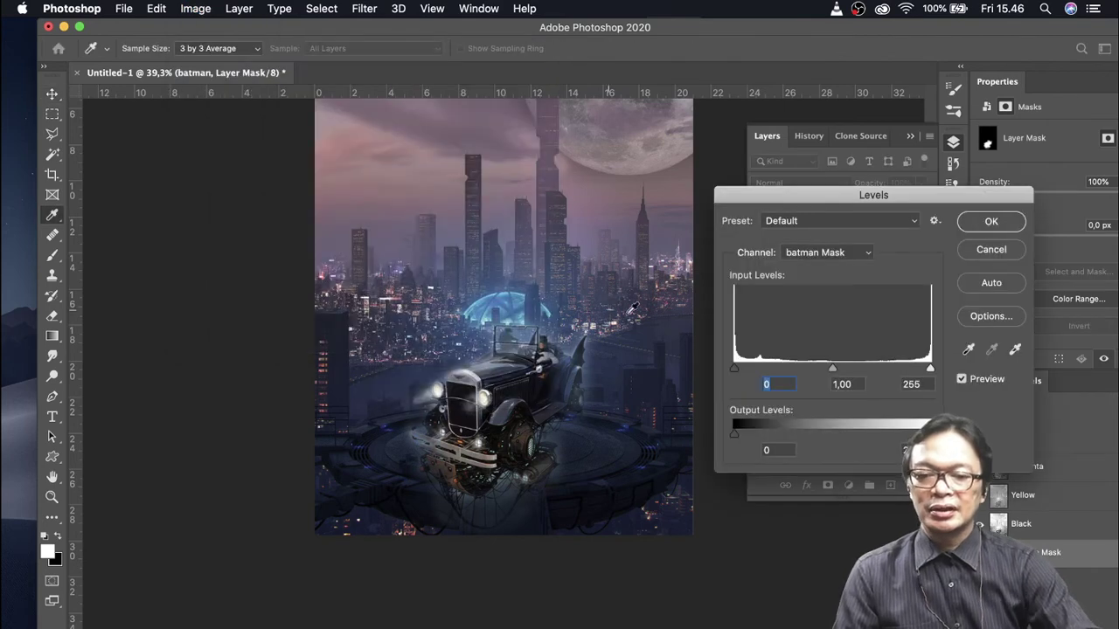
left_click_drag(751, 367, 759, 371)
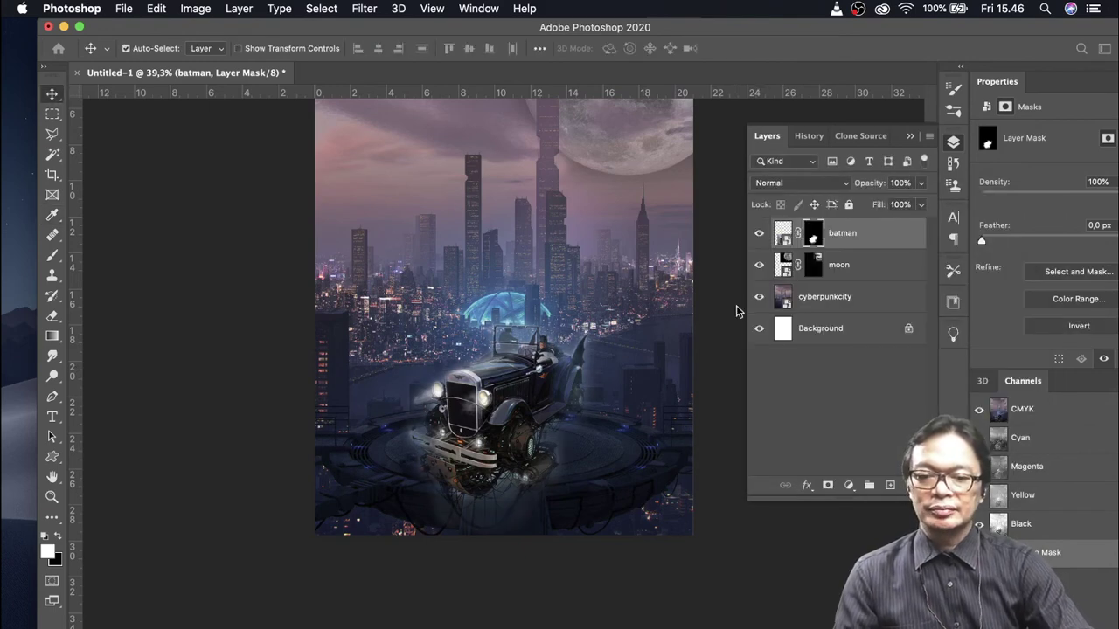
scroll(676, 304, "up", 5, "alt")
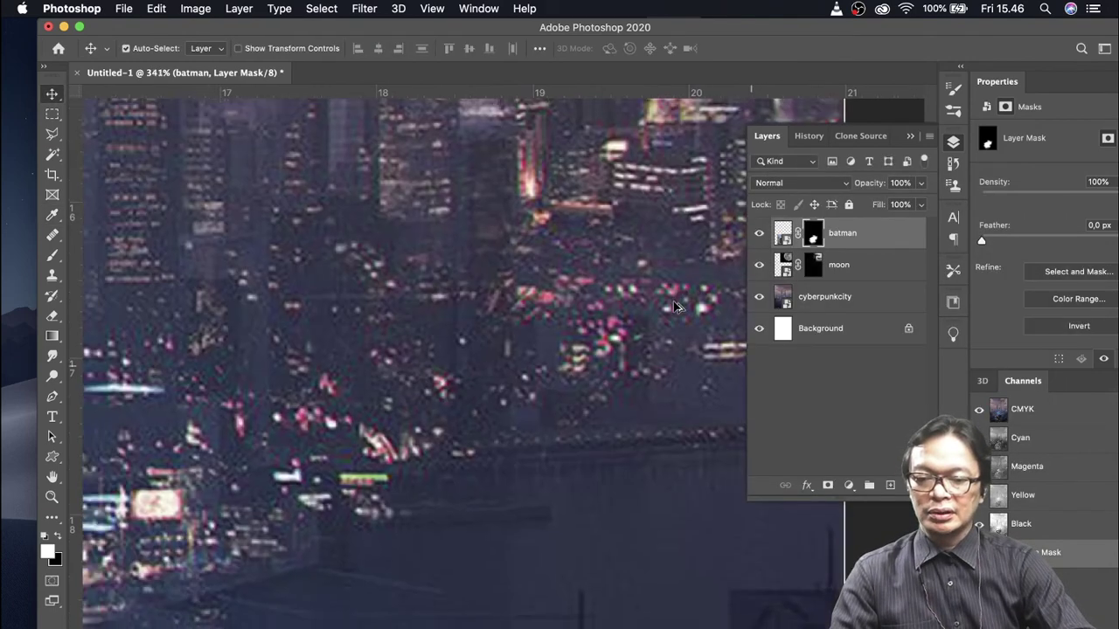
scroll(673, 306, "down", 10, "alt")
scroll(537, 342, "down", 3, "alt")
key("super+0")
scroll(507, 347, "up", 1, "alt")
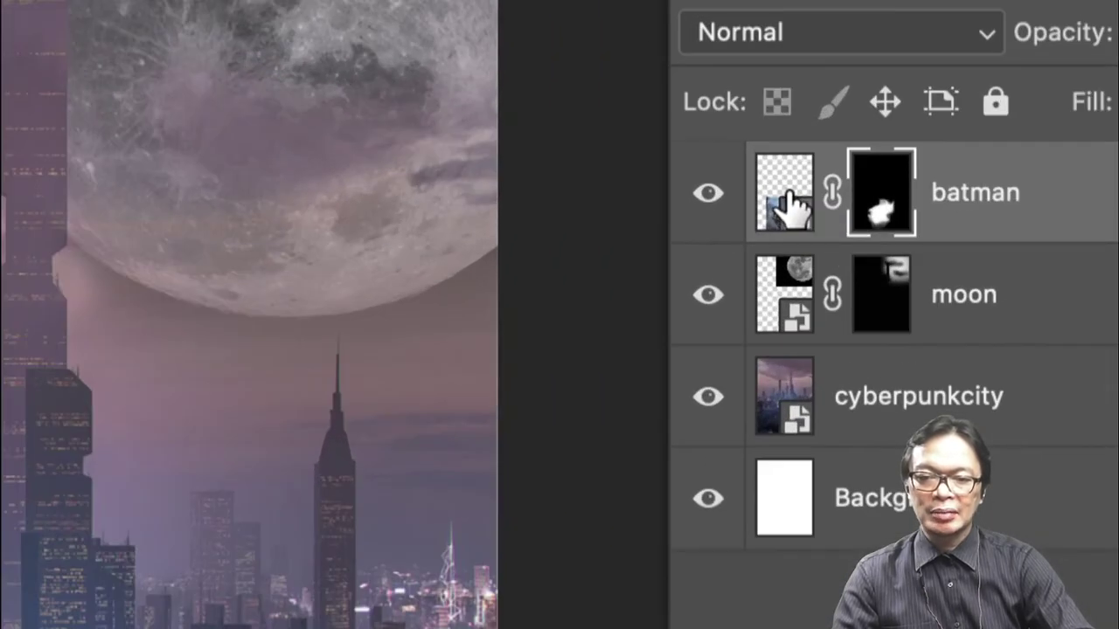
- Add a Levels smart filter to the batman layer, raising the black input to darken the car
left_click(786, 204)
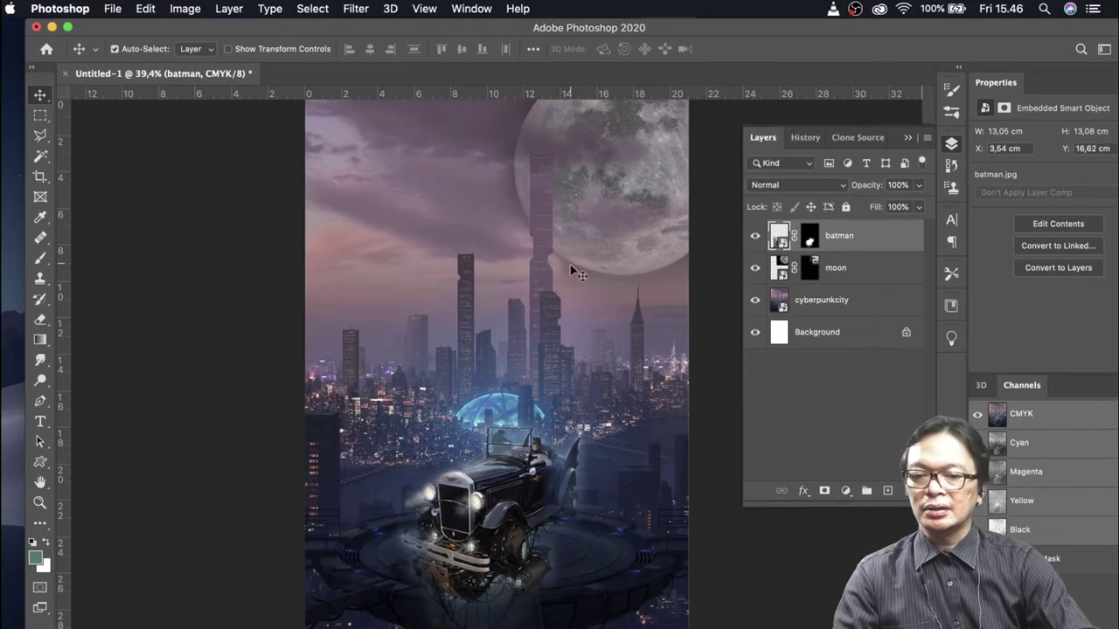
left_click(185, 8)
mouse_move(211, 51)
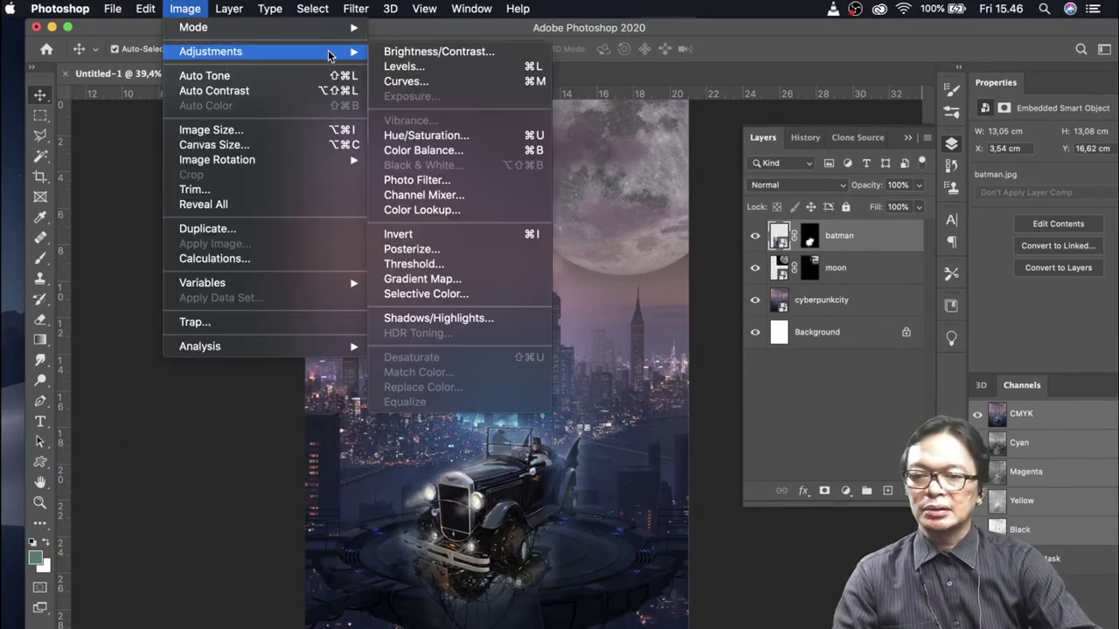
left_click(402, 66)
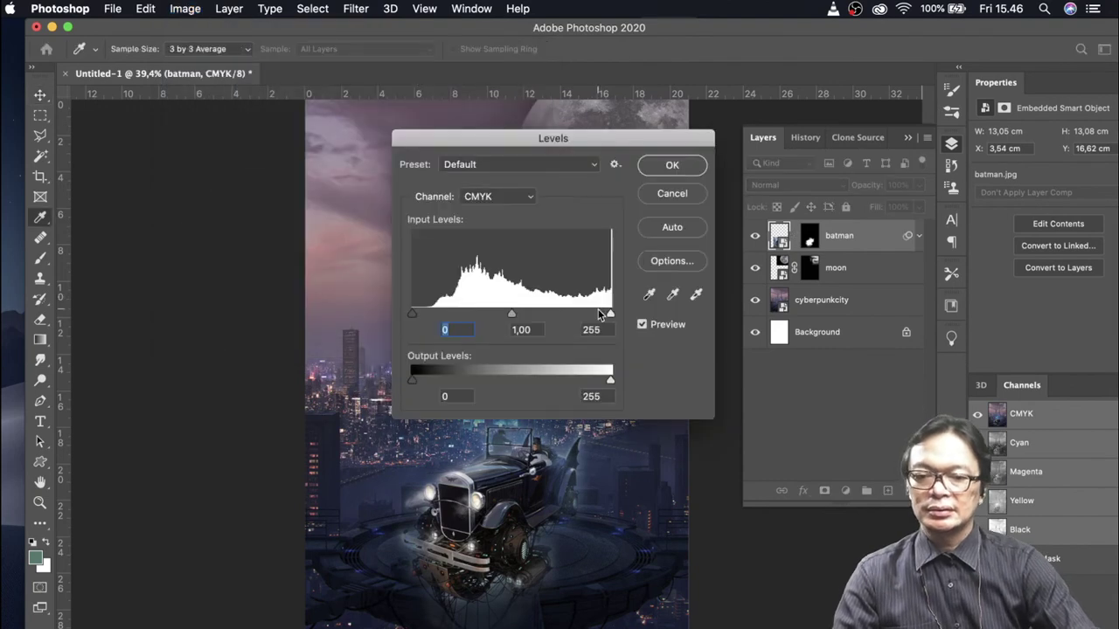
left_click_drag(414, 317, 439, 316)
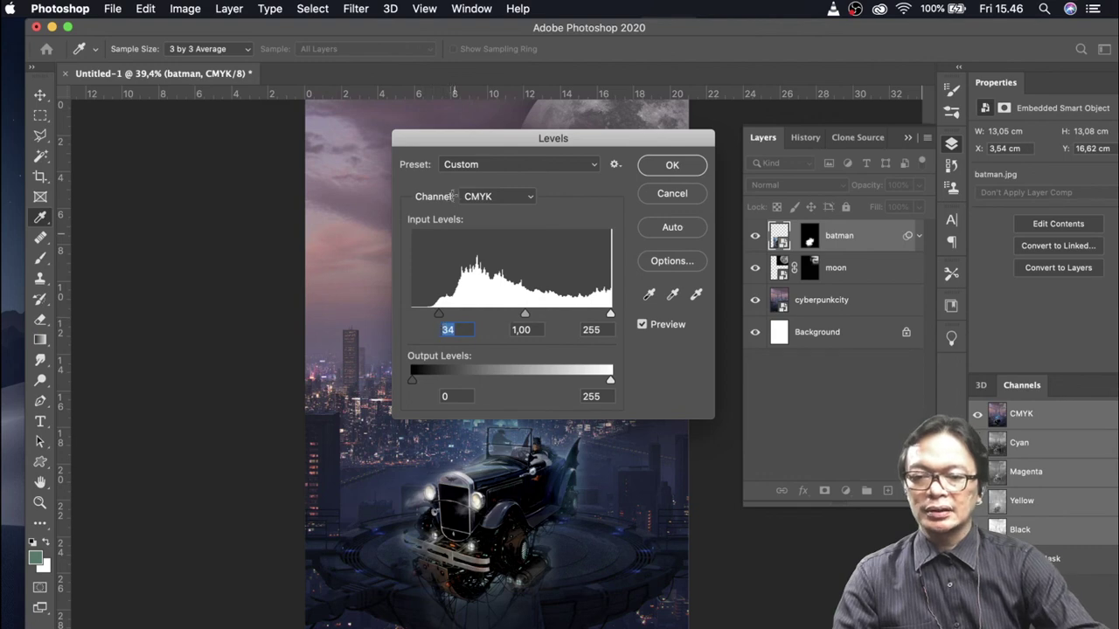
left_click_drag(478, 149, 723, 160)
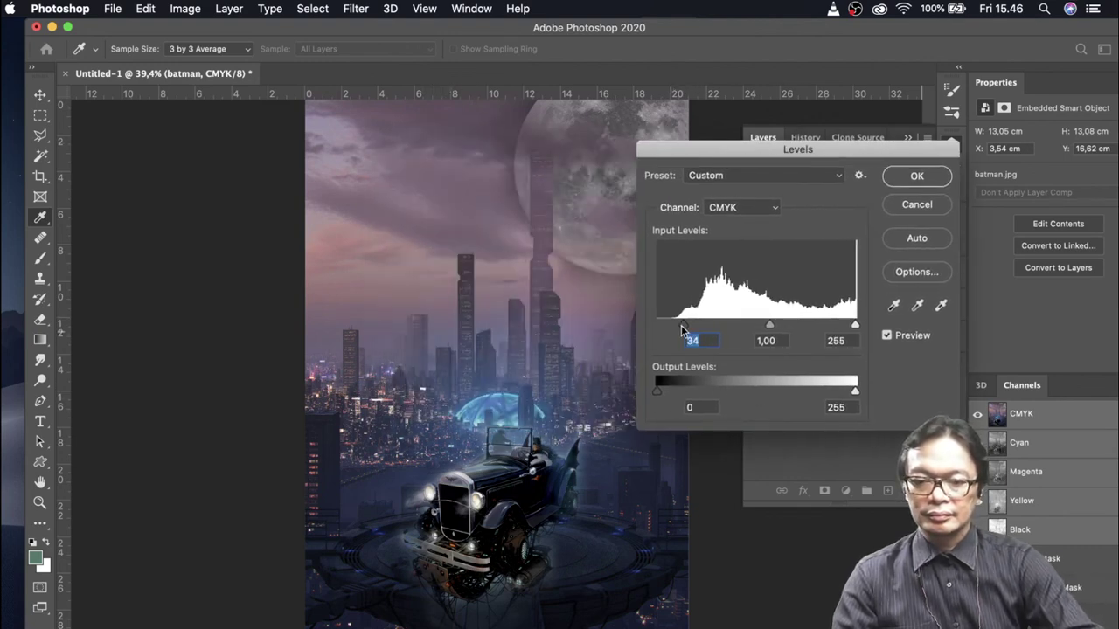
left_click_drag(683, 329, 688, 329)
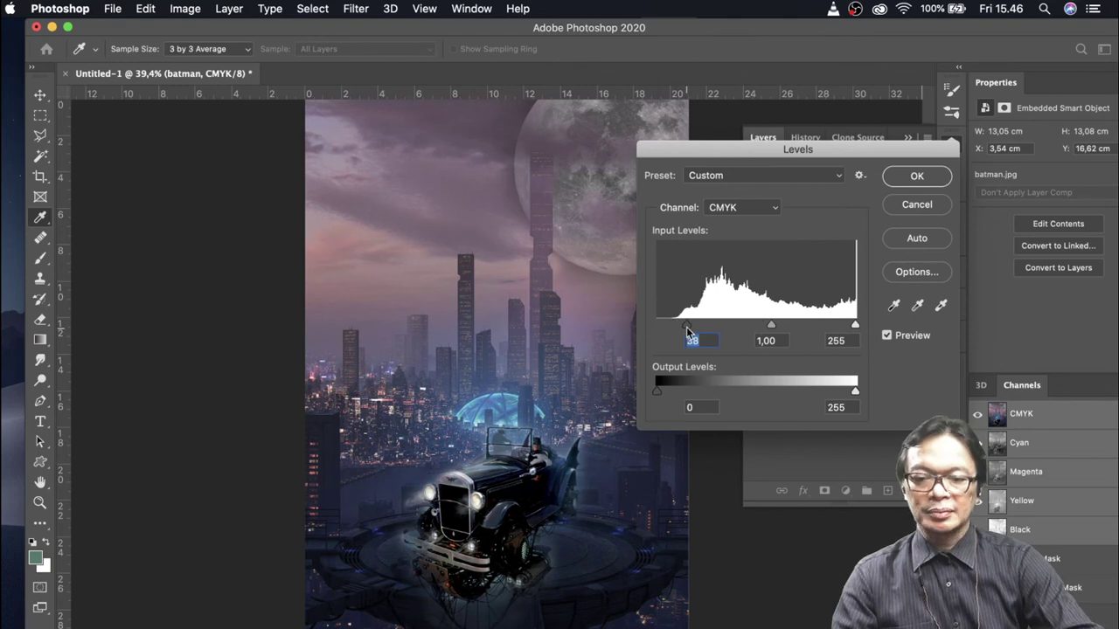
left_click(917, 176)
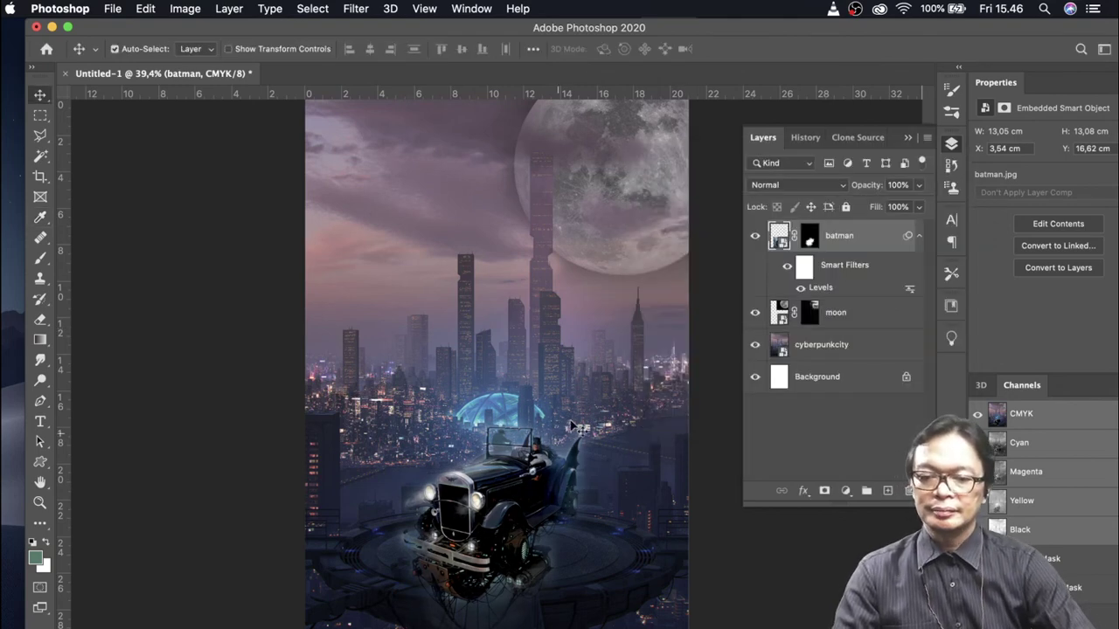